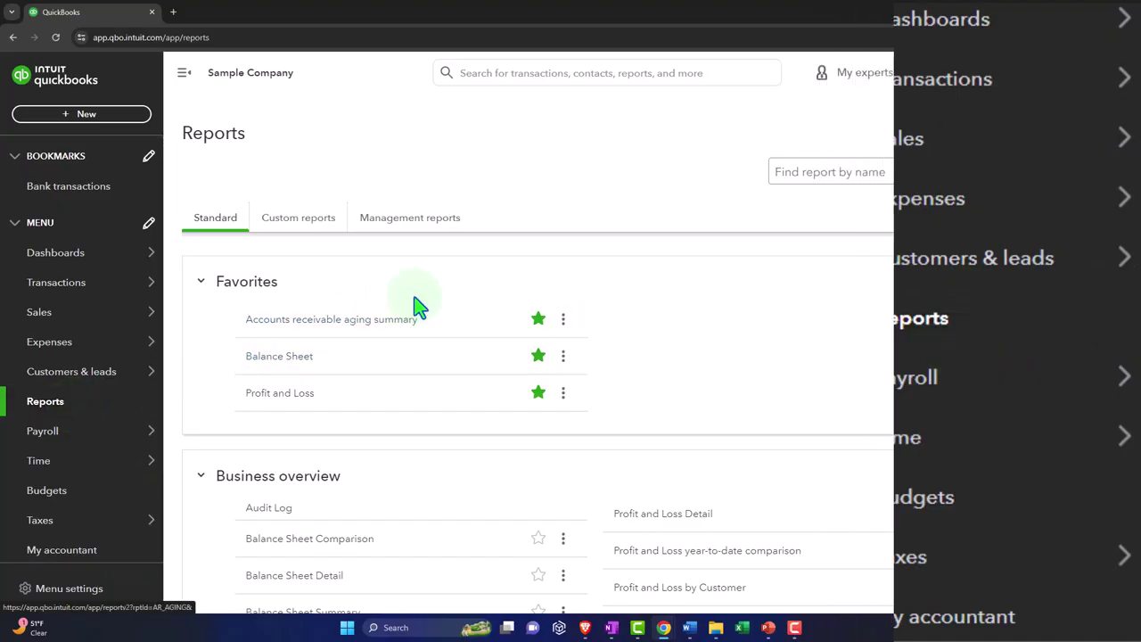
Step: Open the Balance Sheet and Profit and Loss favorite reports, each in its own new browser tab
right_click(286, 361)
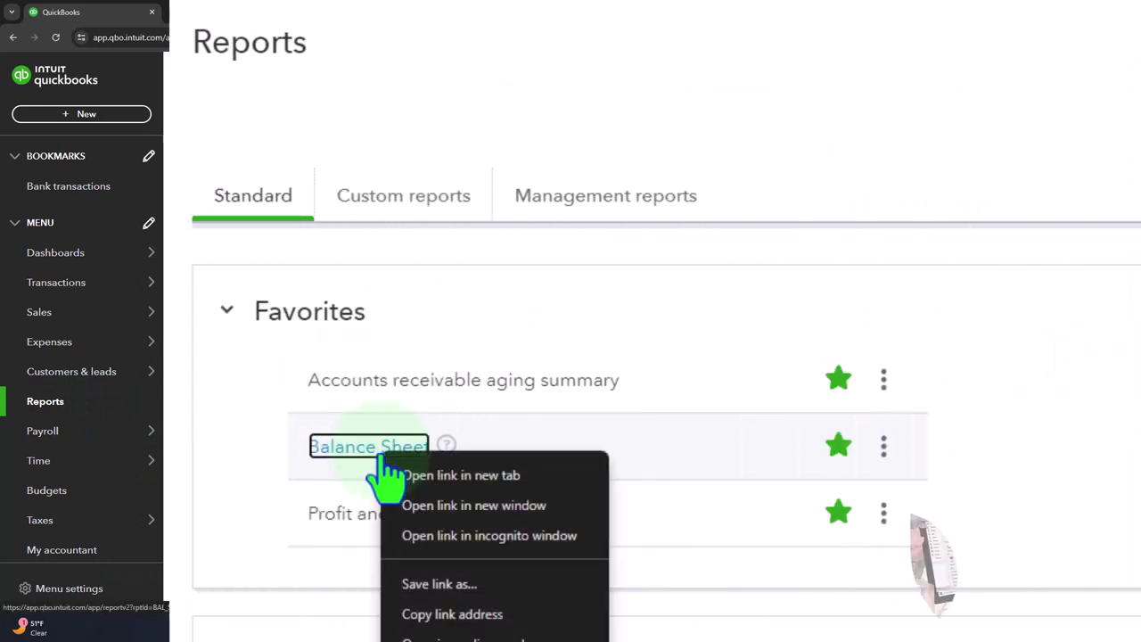
left_click(506, 476)
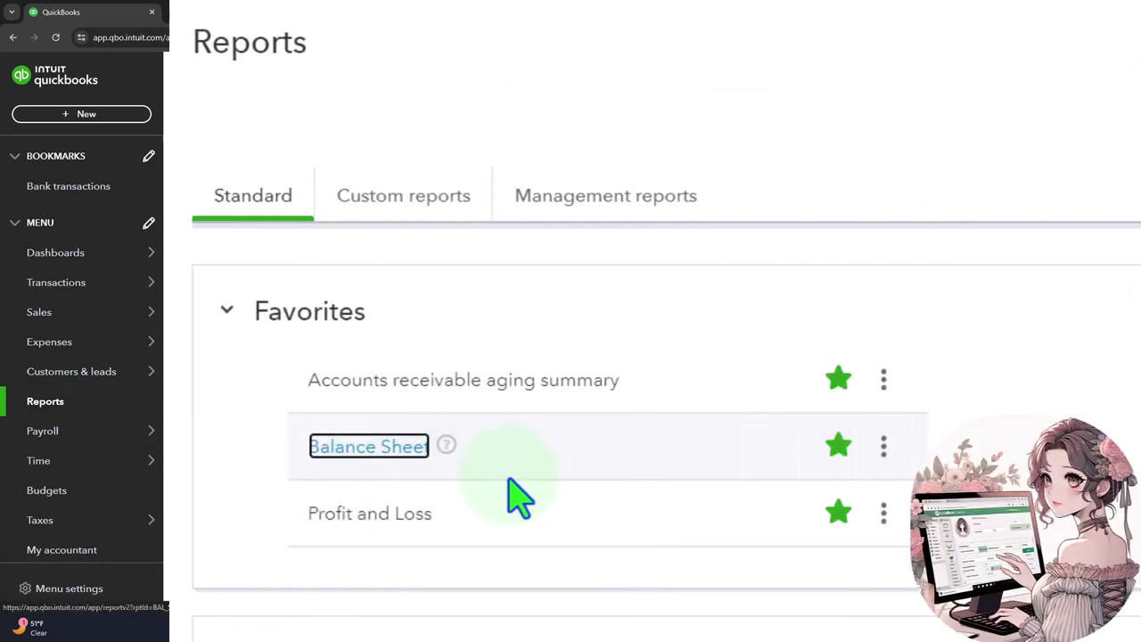
right_click(384, 519)
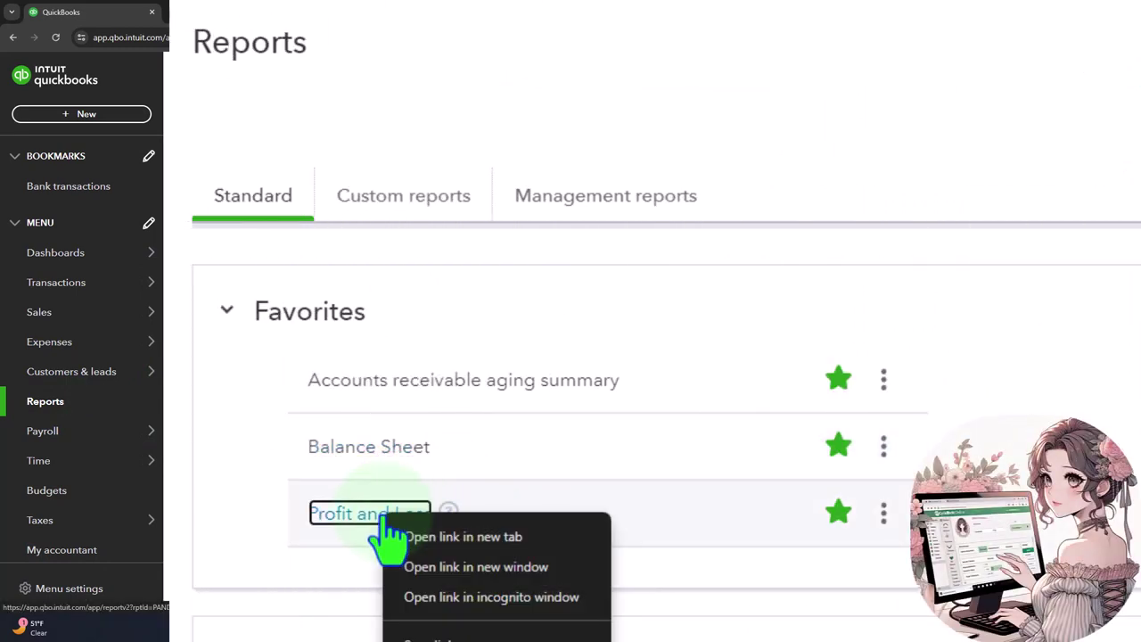
left_click(544, 566)
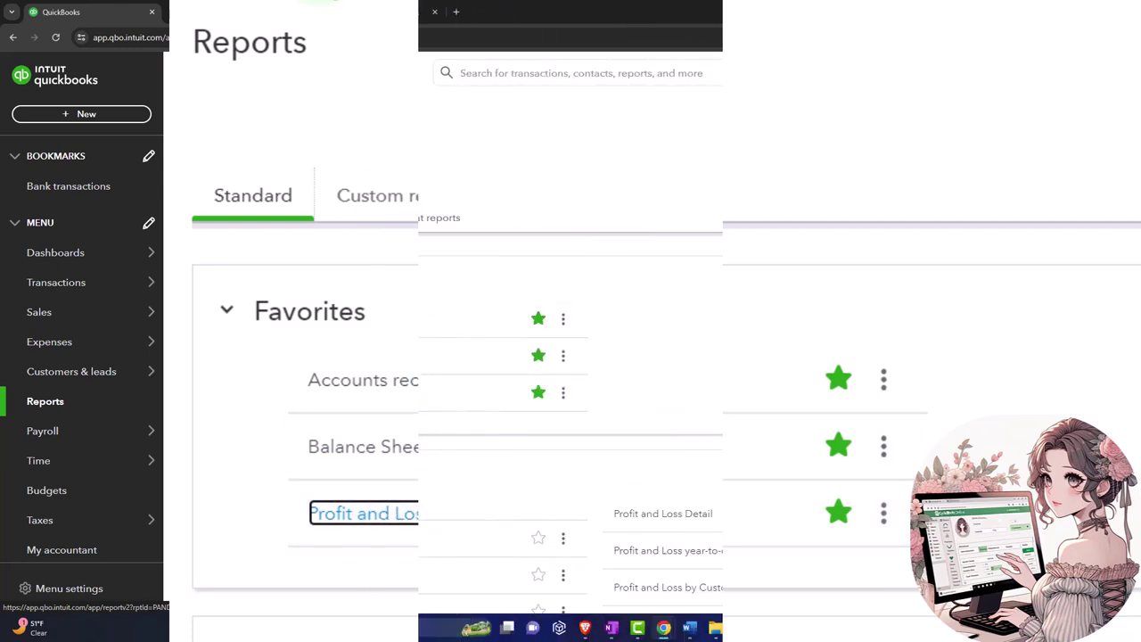
Step: Run the Balance Sheet report for 01/01/2023 to 12/31/2023 with the navigation menu collapsed
left_click(245, 16)
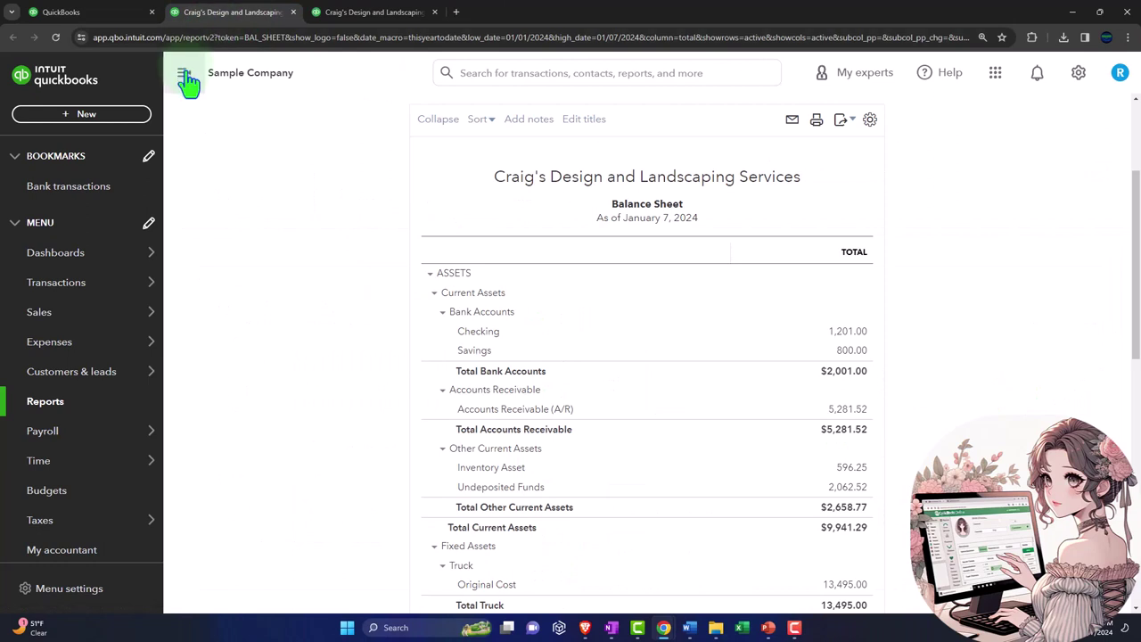
left_click(186, 80)
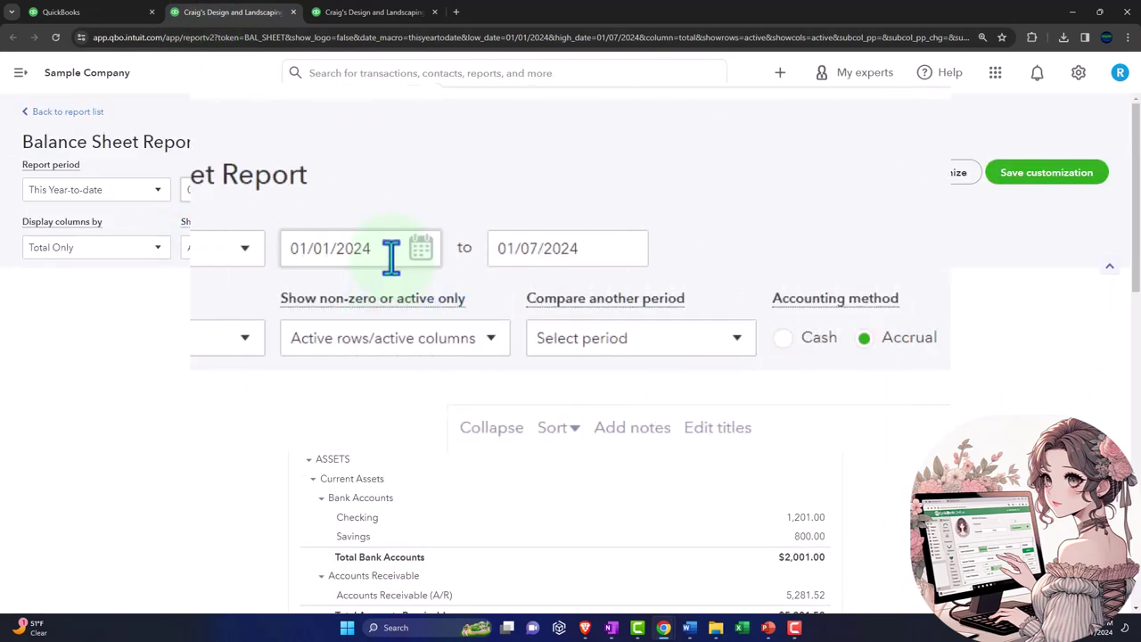
left_click(391, 254)
type("010123")
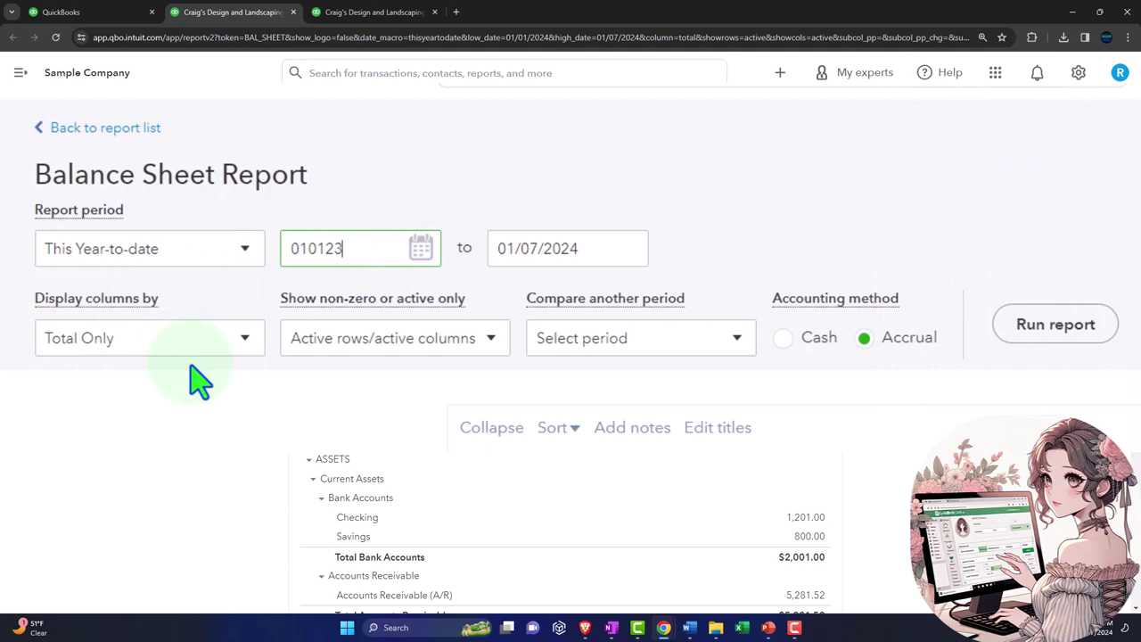
key("Tab")
type("12/31/2023")
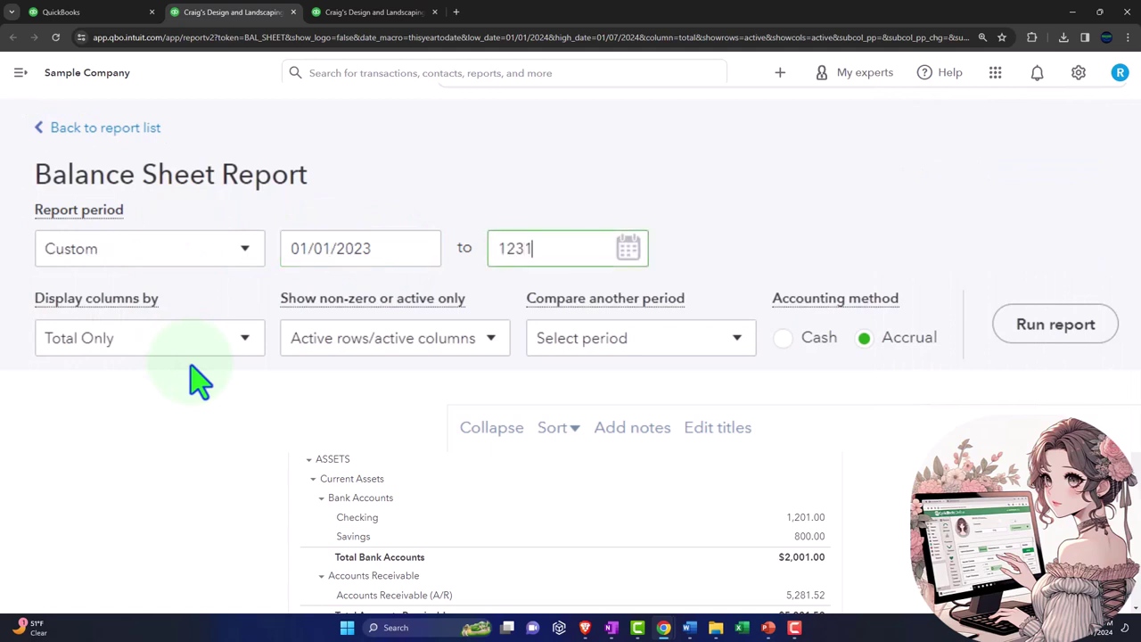
left_click(660, 240)
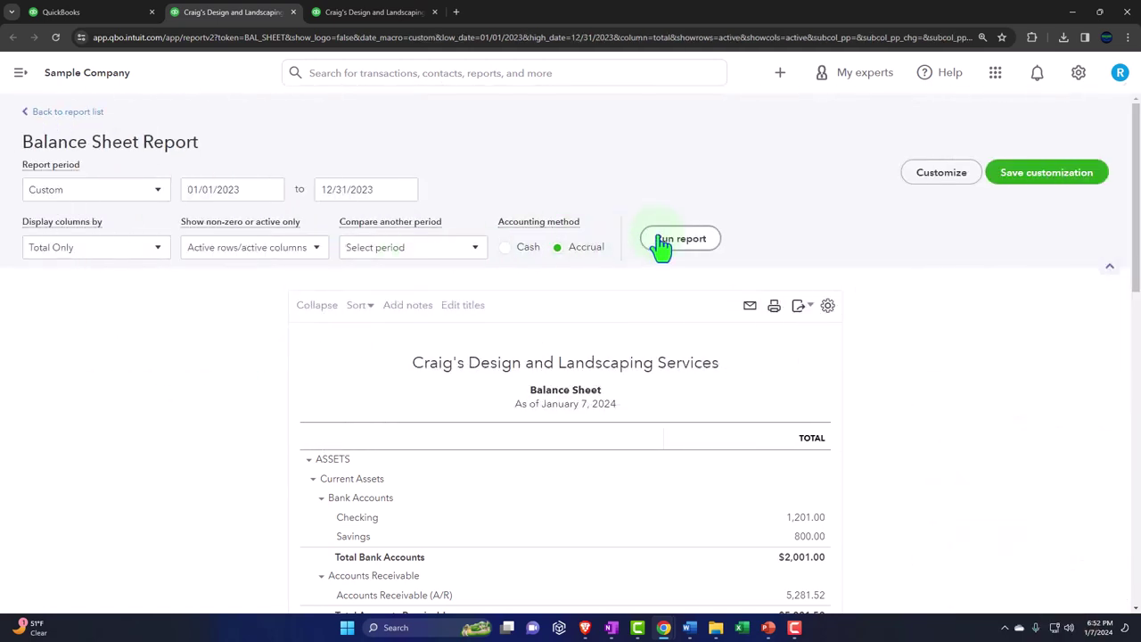
scroll(660, 247, "down", 2)
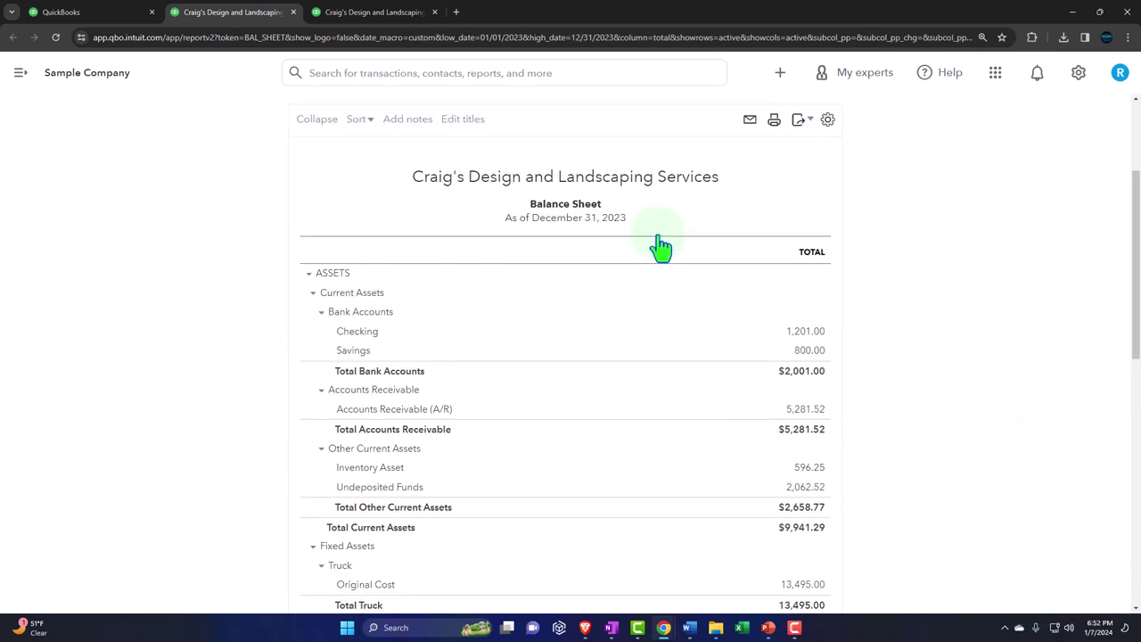
Step: Run the Profit and Loss report for 01/01/2023 to 12/31/2023 with the navigation menu collapsed
left_click(392, 18)
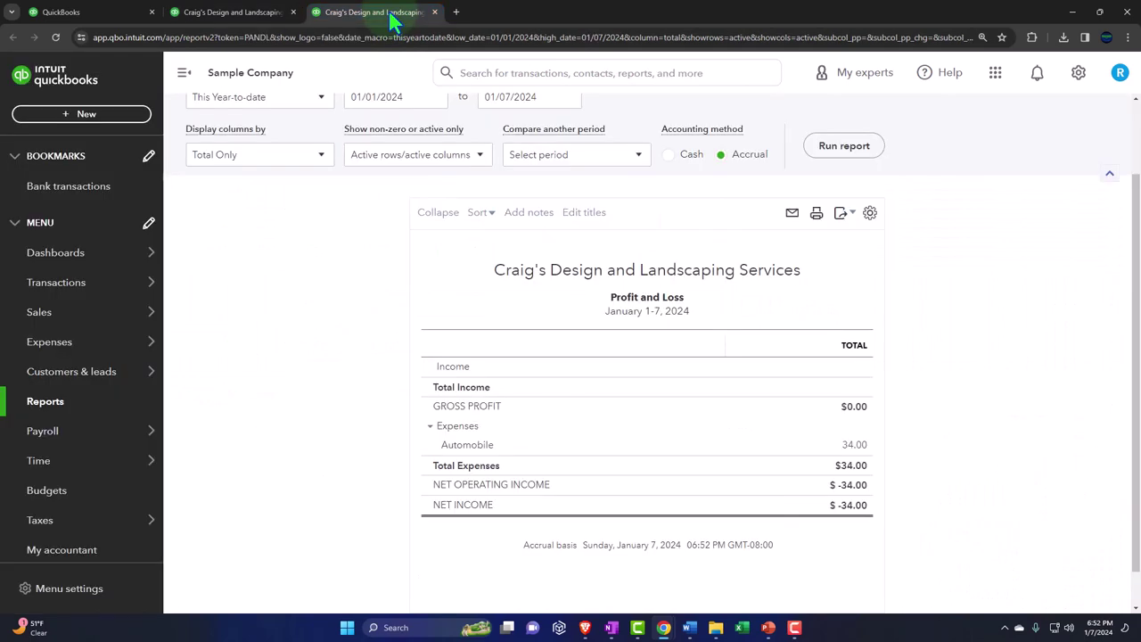
left_click(184, 72)
left_click(205, 187)
double_click(241, 188)
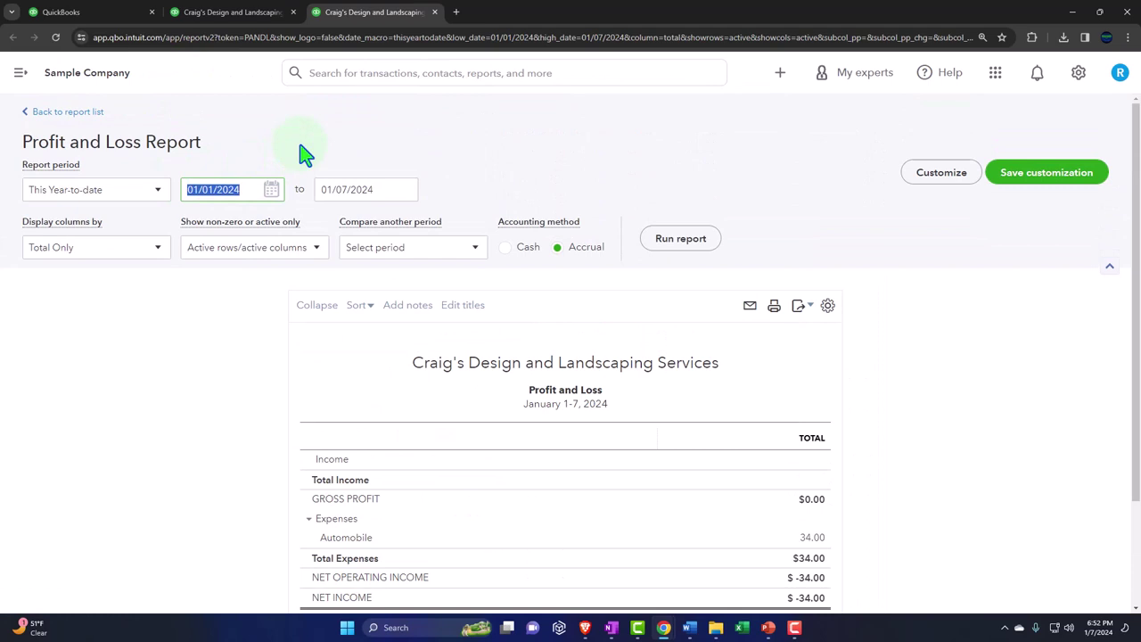
type("01/01/2023")
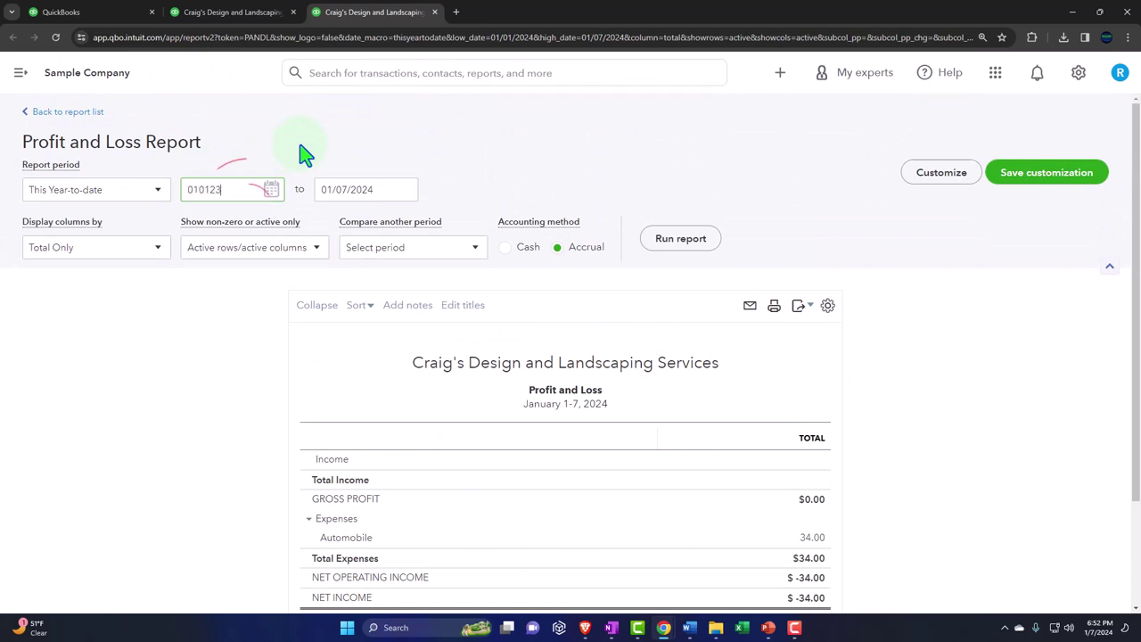
key("Tab")
type("12/31/2023")
key("Tab")
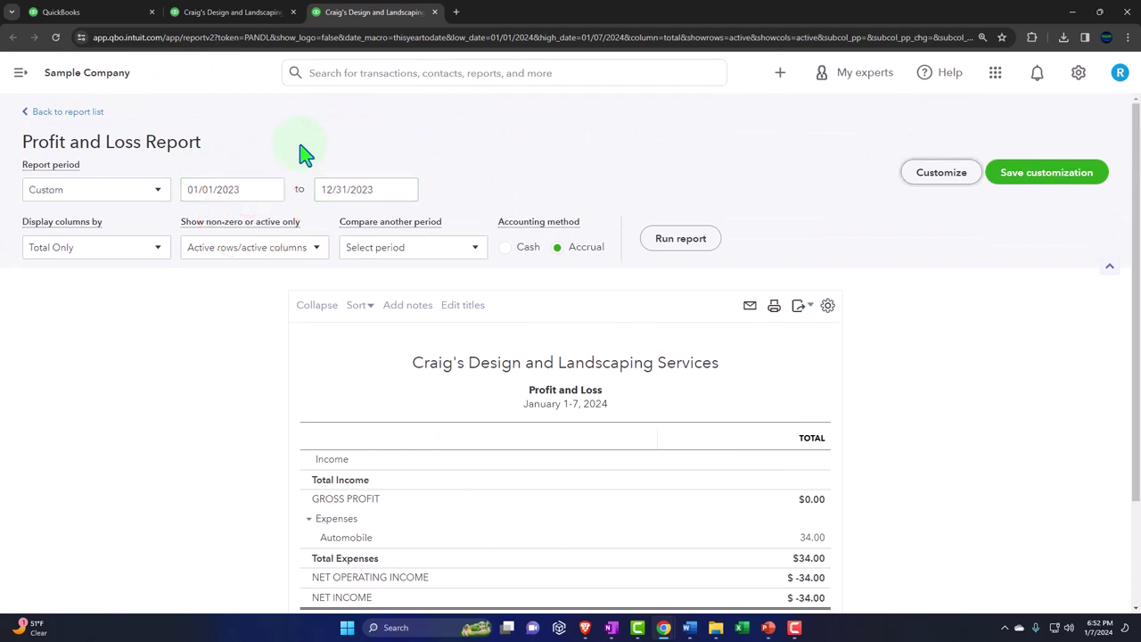
left_click(687, 239)
scroll(700, 247, "down", 2)
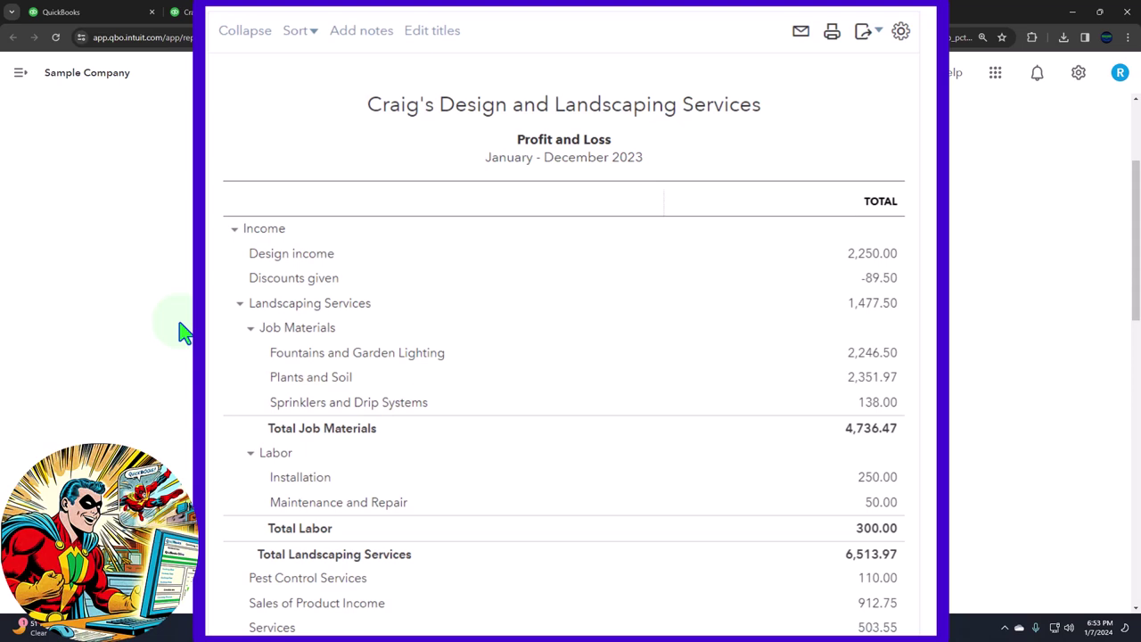
Step: Display the export options available for the Profit and Loss report
scroll(183, 332, "up", 1)
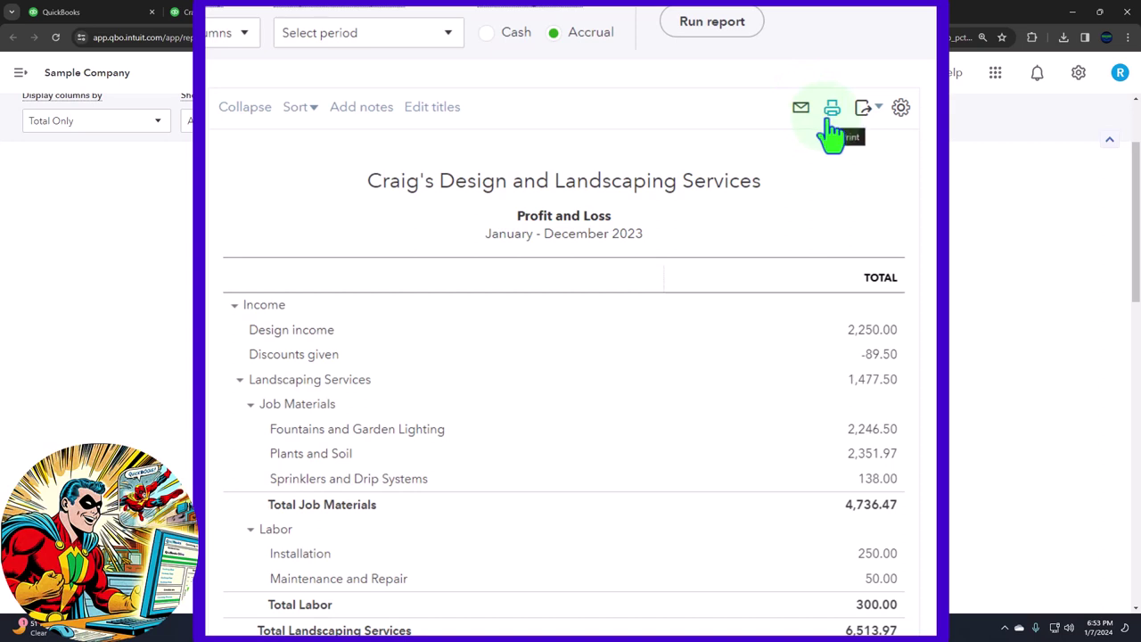
left_click(867, 113)
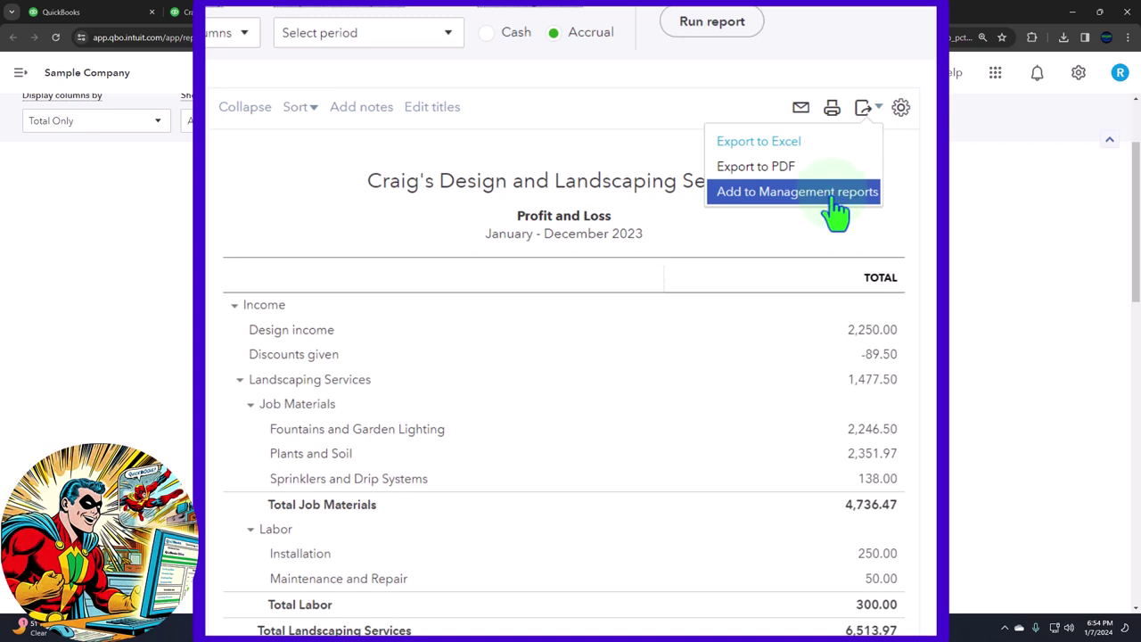
Step: Switch to File Explorer and go to the QuickBooks Navigation folder containing the month-end report files
mouse_move(737, 629)
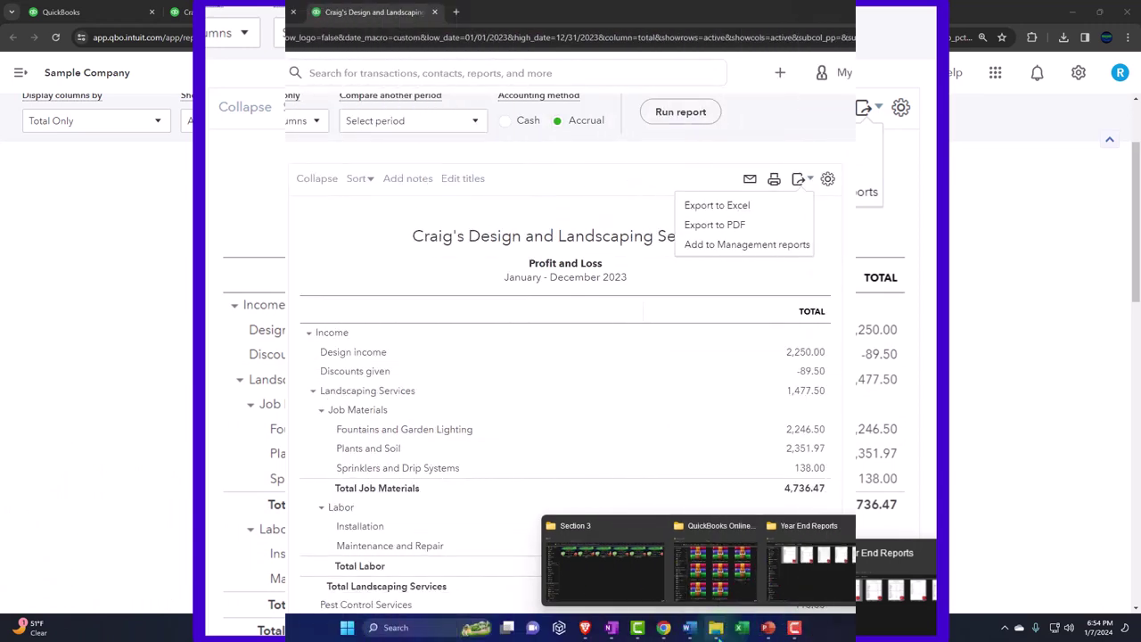
left_click(878, 588)
left_click(264, 65)
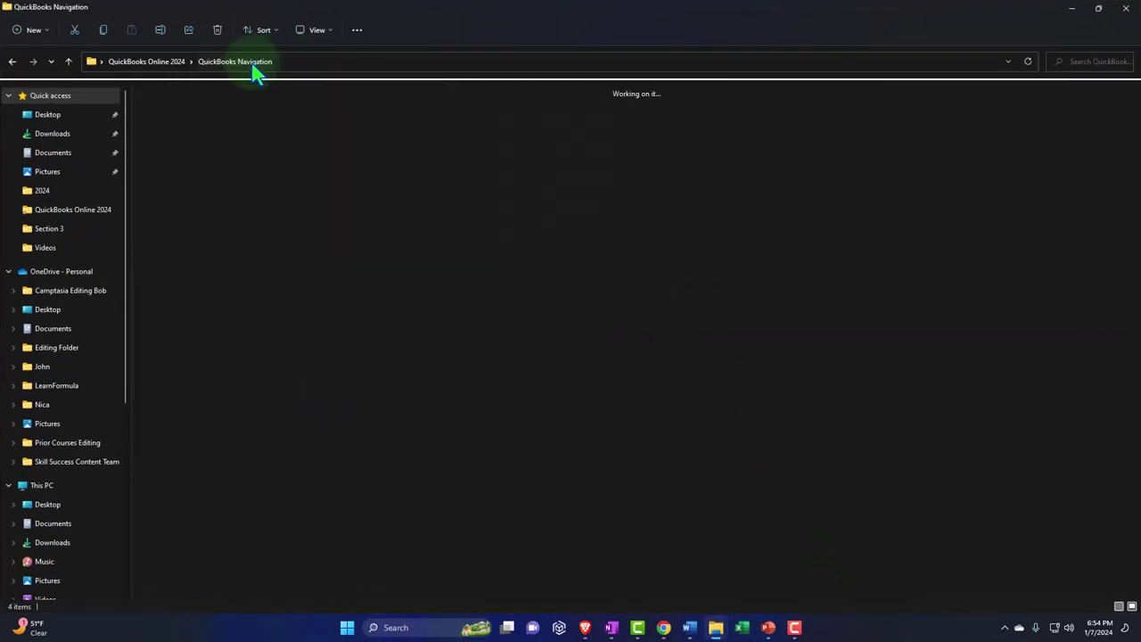
left_click(551, 242)
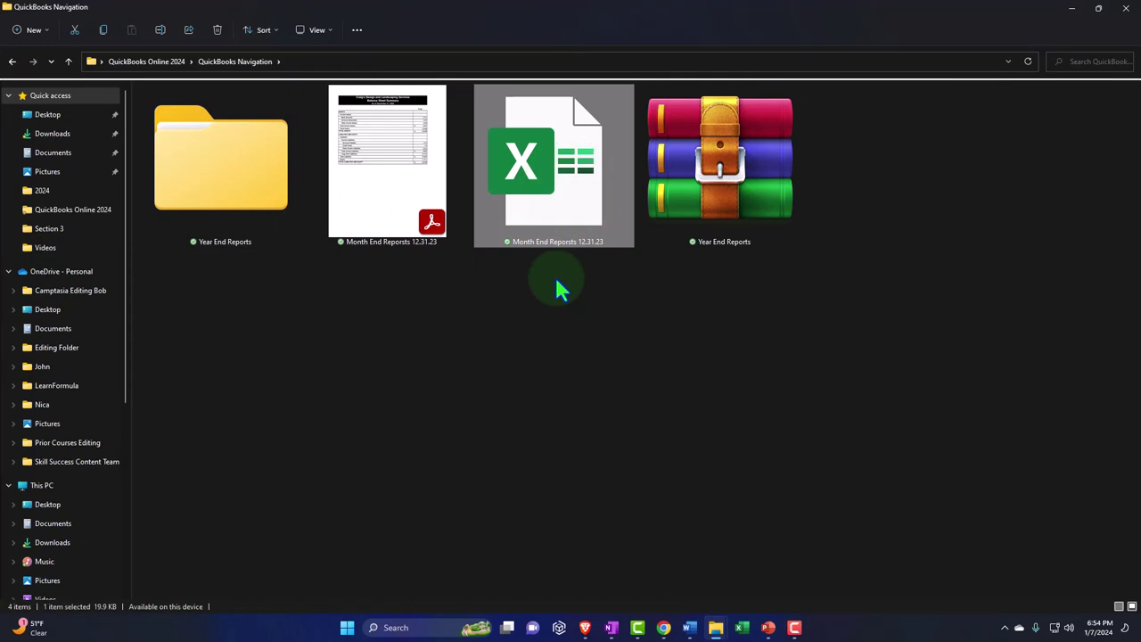
Step: Open the Month End Reporsts 12.31.23 PDF, look through its balance sheet pages, and close it
left_click(413, 212)
double_click(413, 213)
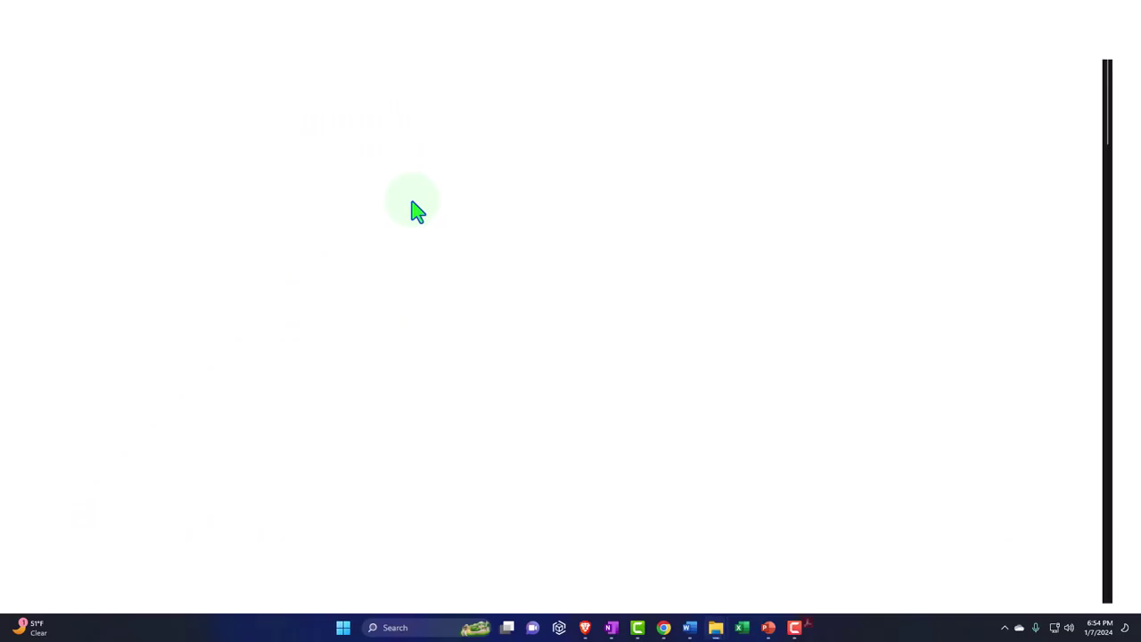
scroll(303, 254, "down", 5)
scroll(303, 257, "down", 15)
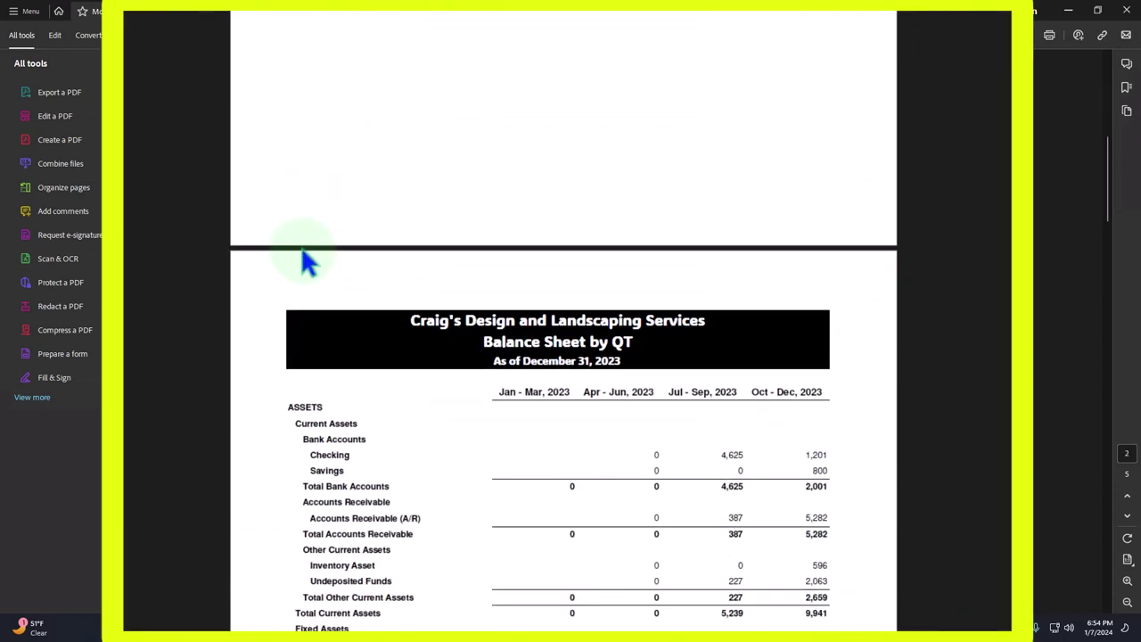
scroll(303, 254, "down", 10)
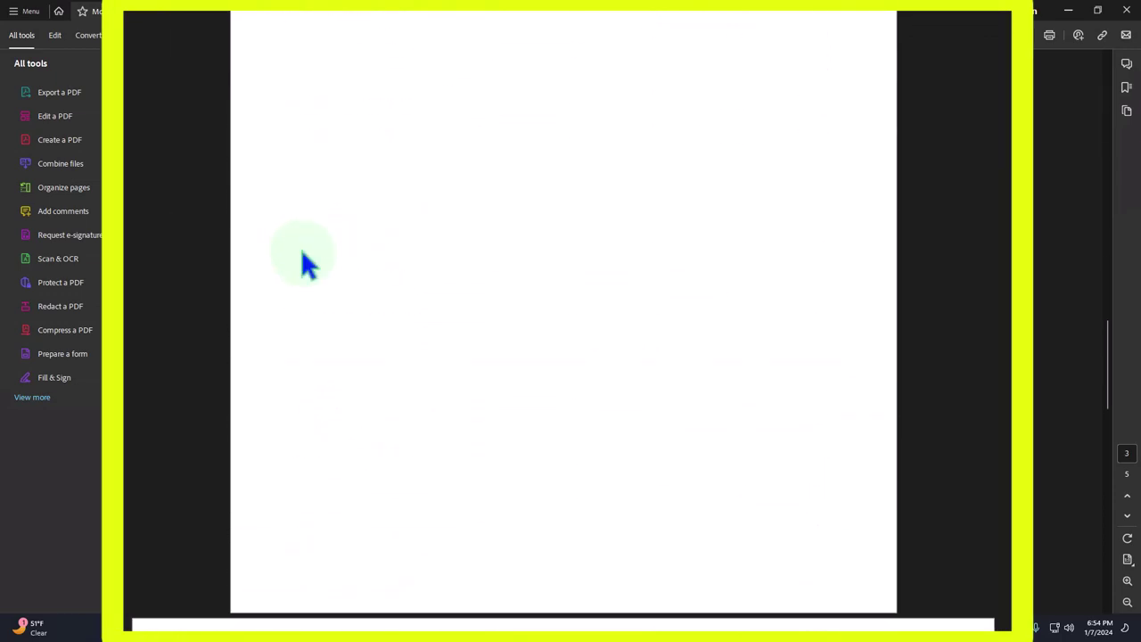
left_click(1127, 9)
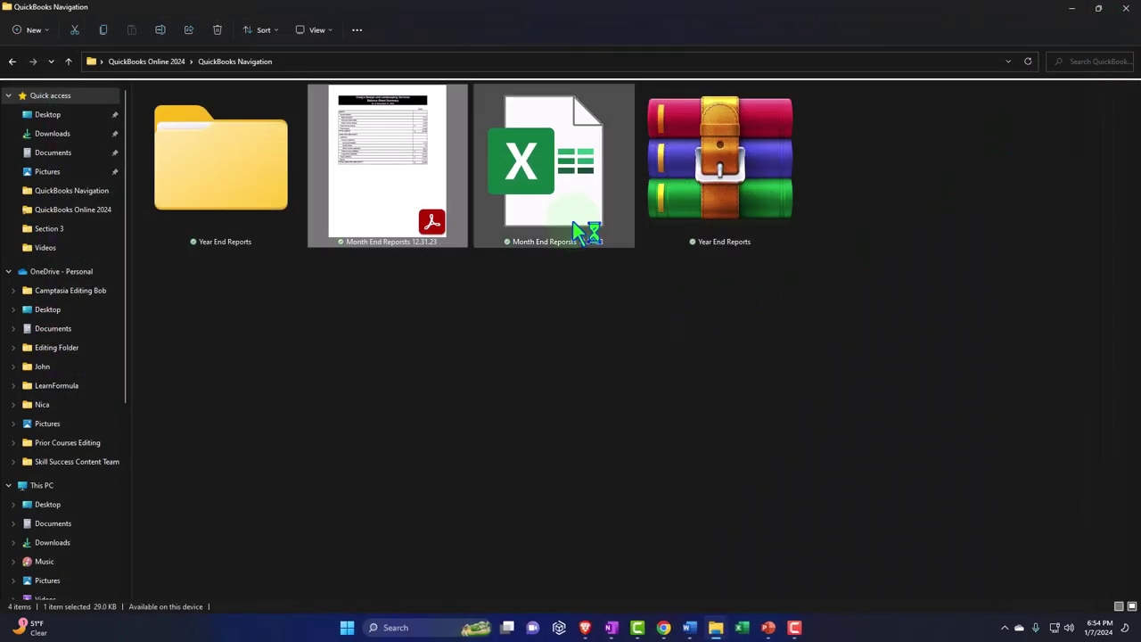
Step: View the balance sheet analysis in the Month End Reporsts 12.31.23 Excel workbook, and return to the Profit and Loss report in Chrome
left_click(578, 232)
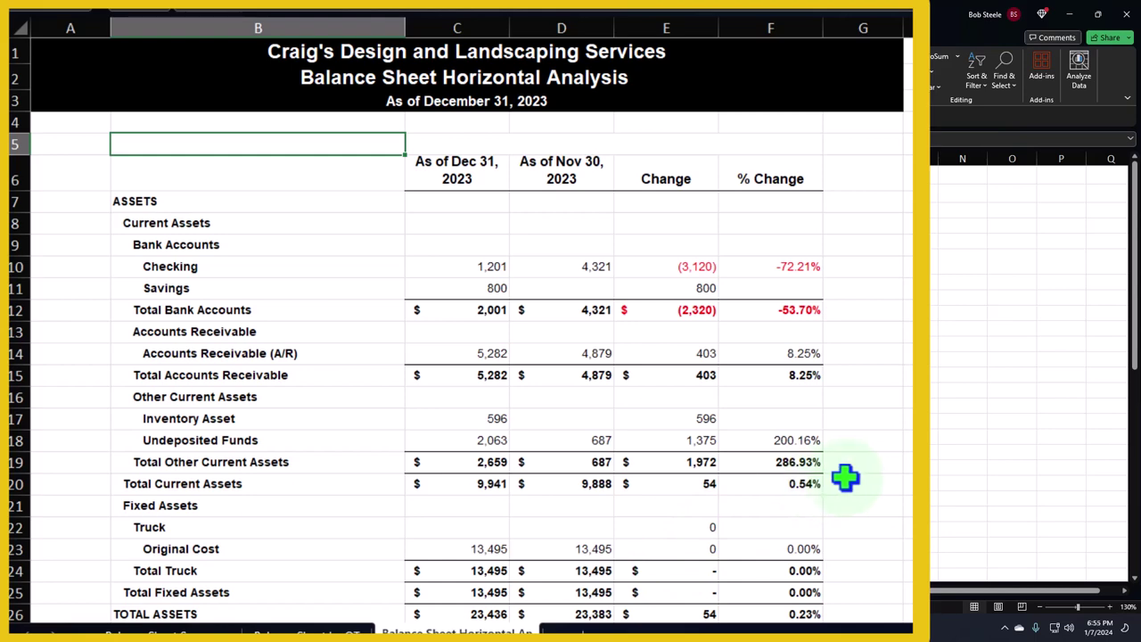
left_click(1069, 15)
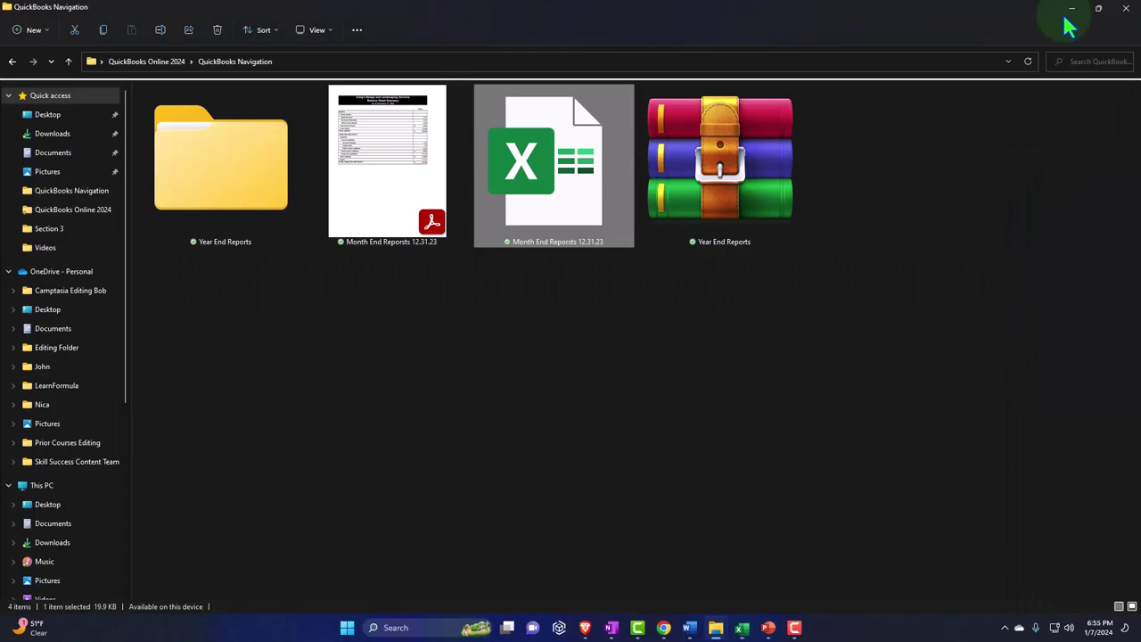
mouse_move(669, 627)
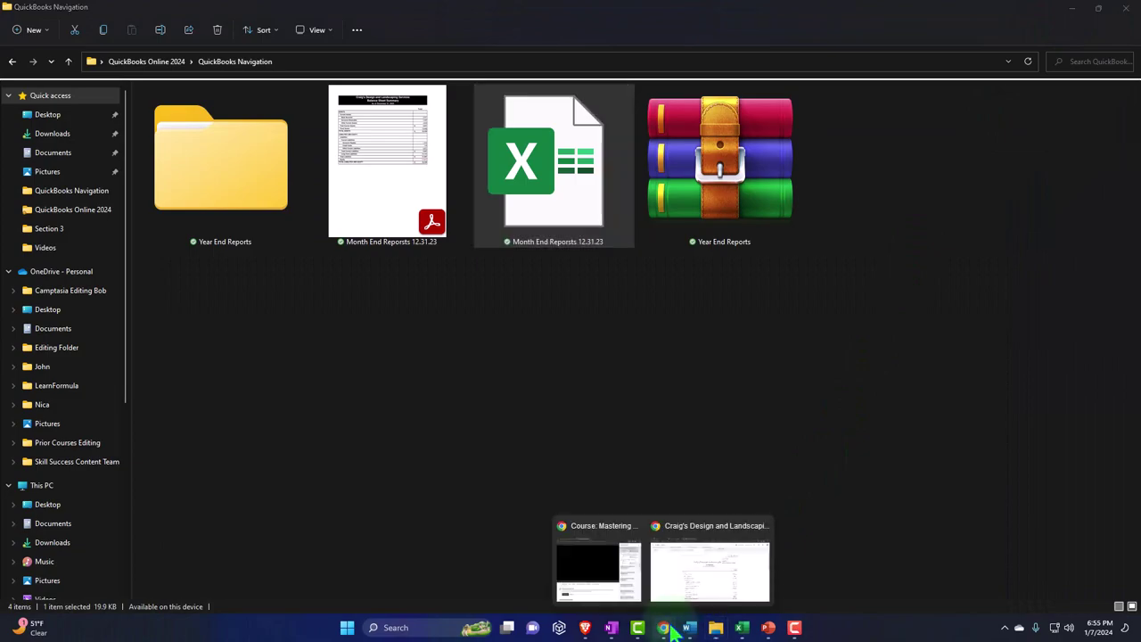
left_click(683, 584)
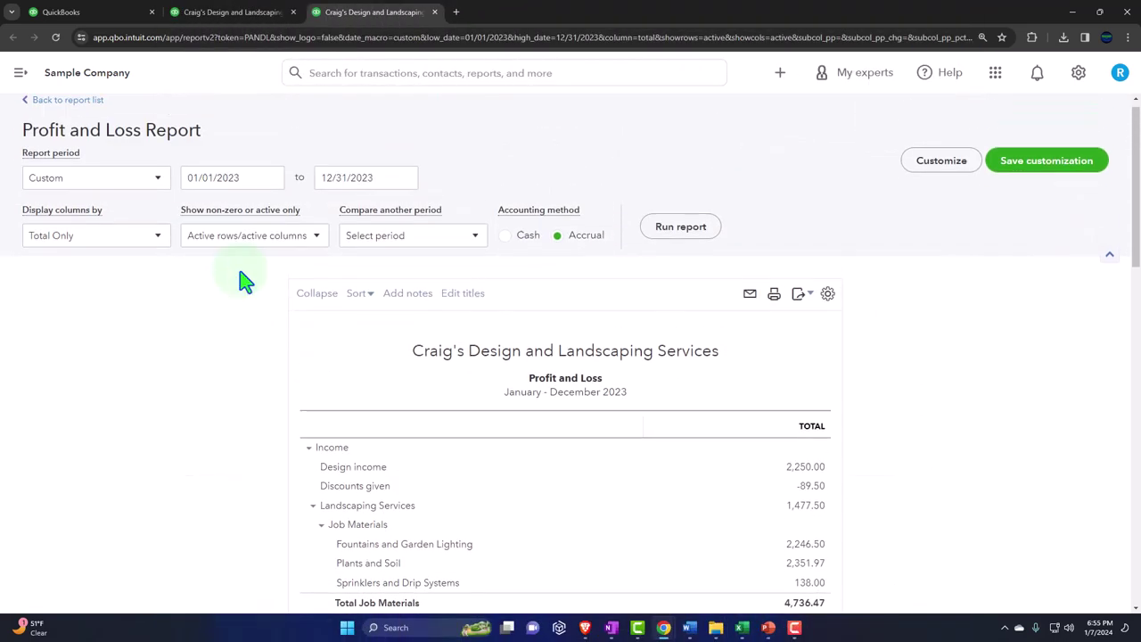
Step: Collapse the Profit and Loss report's sub-accounts into summary lines
left_click(986, 189)
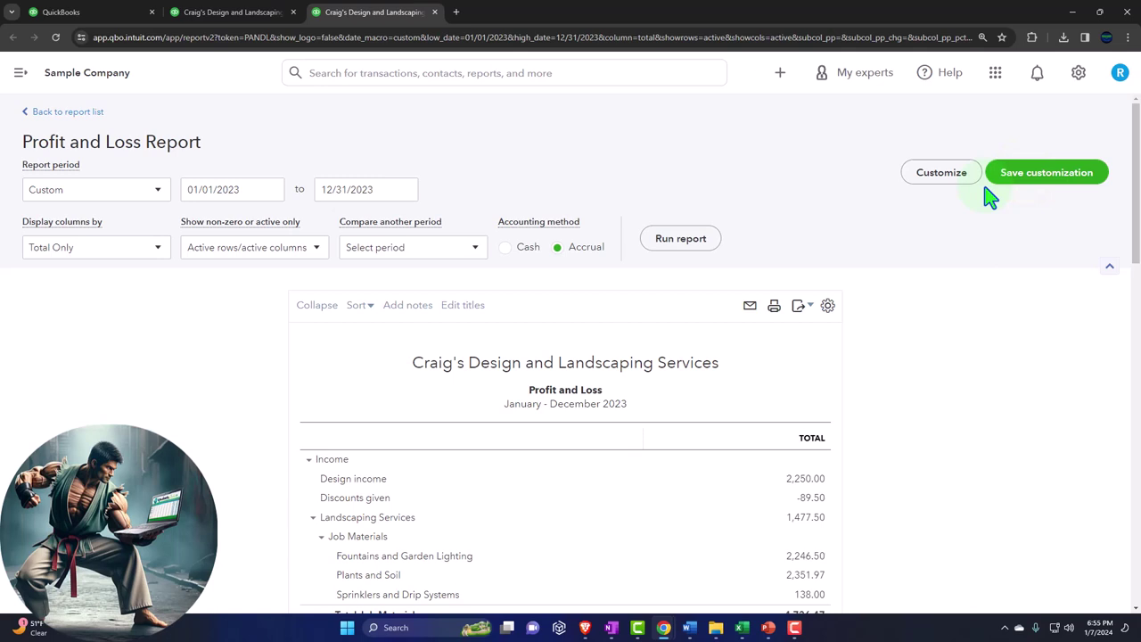
left_click(316, 306)
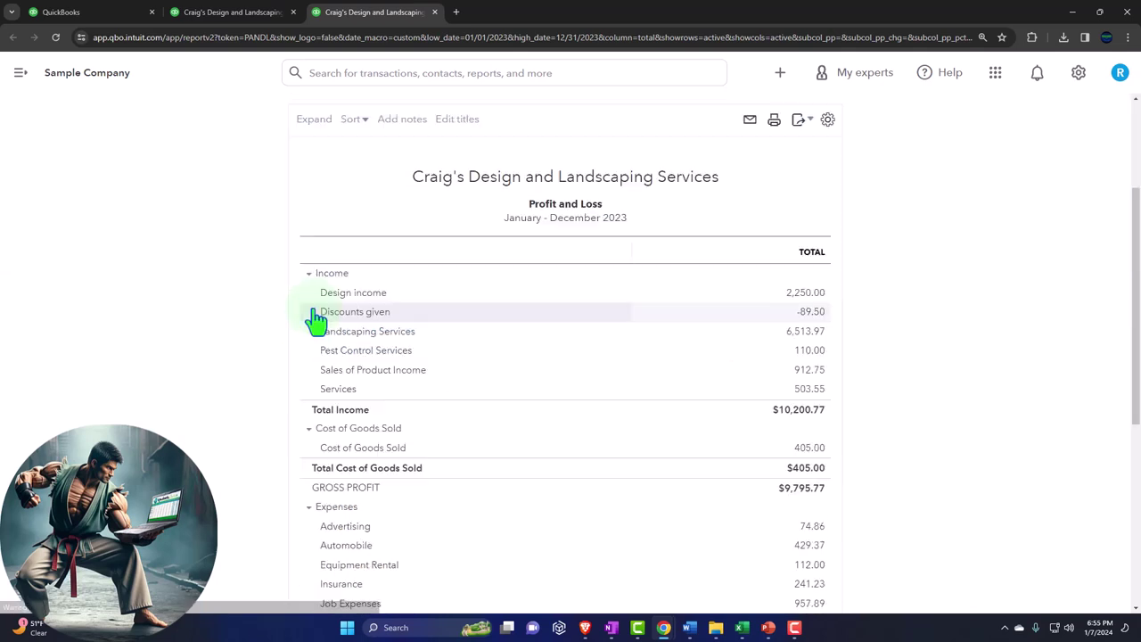
scroll(312, 309, "up", 2)
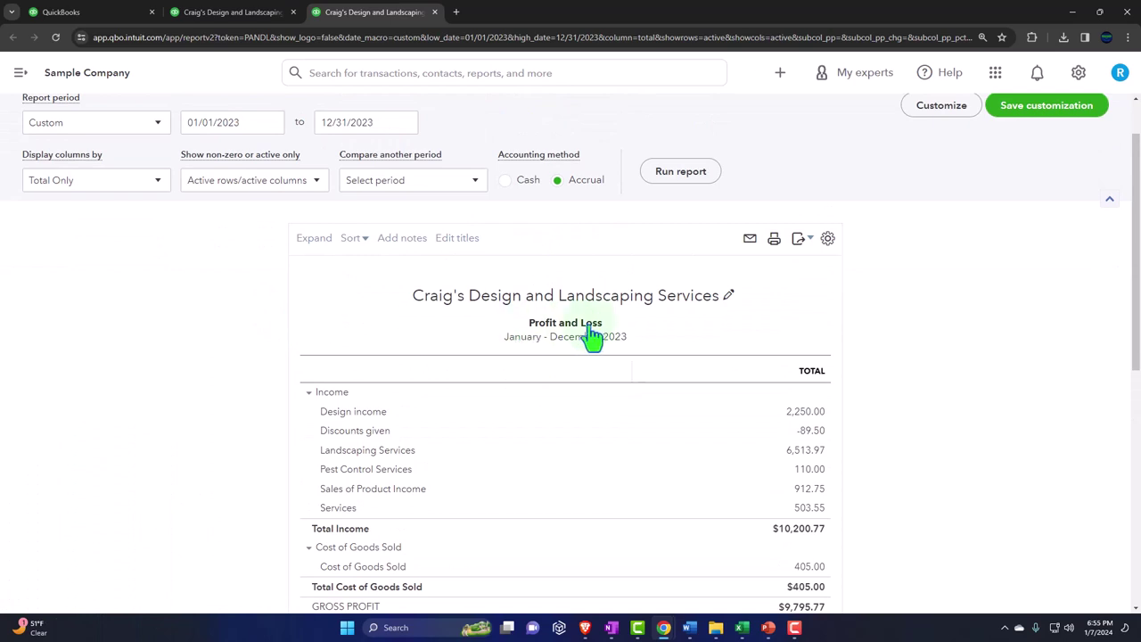
Step: Change the Profit and Loss report's title to "Income Statement Summary"
left_click(588, 329)
key("BackSpace")
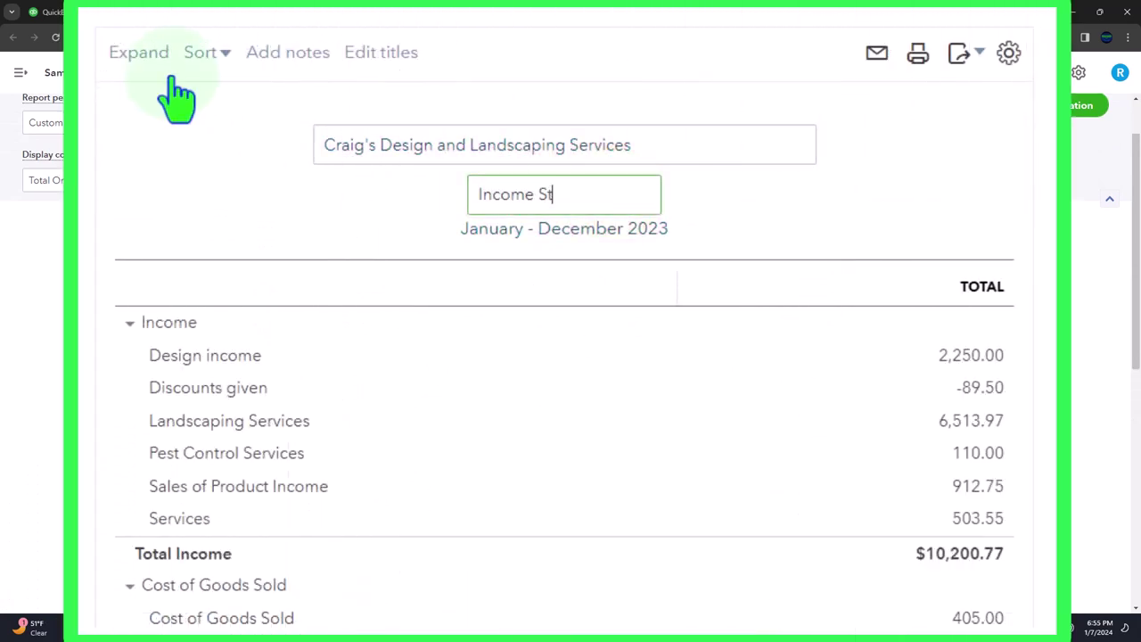
type("Income Statement Summary")
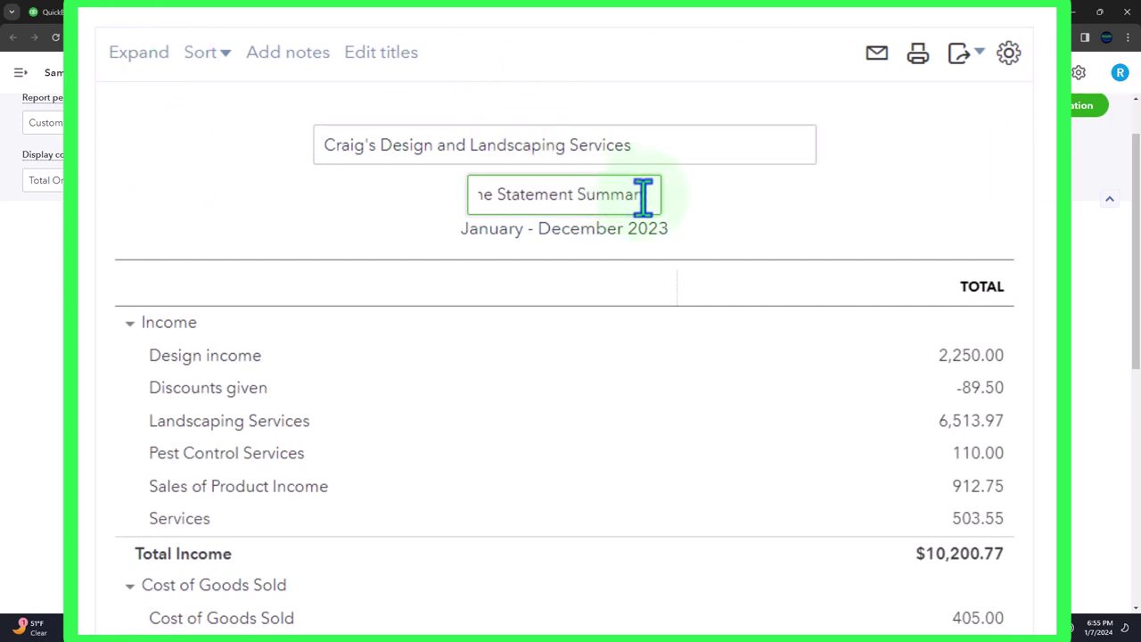
left_click_drag(644, 196, 331, 209)
left_click(990, 342)
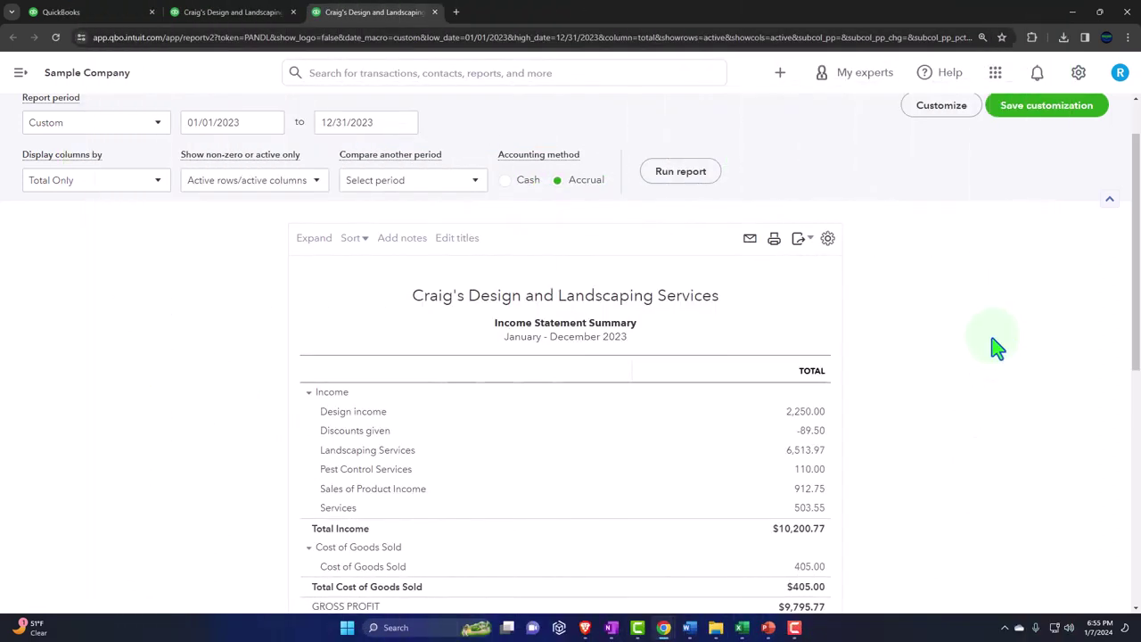
Step: Customize the report's number format to omit cents and show negative numbers as (100) in red
scroll(984, 338, "up", 3)
left_click(943, 172)
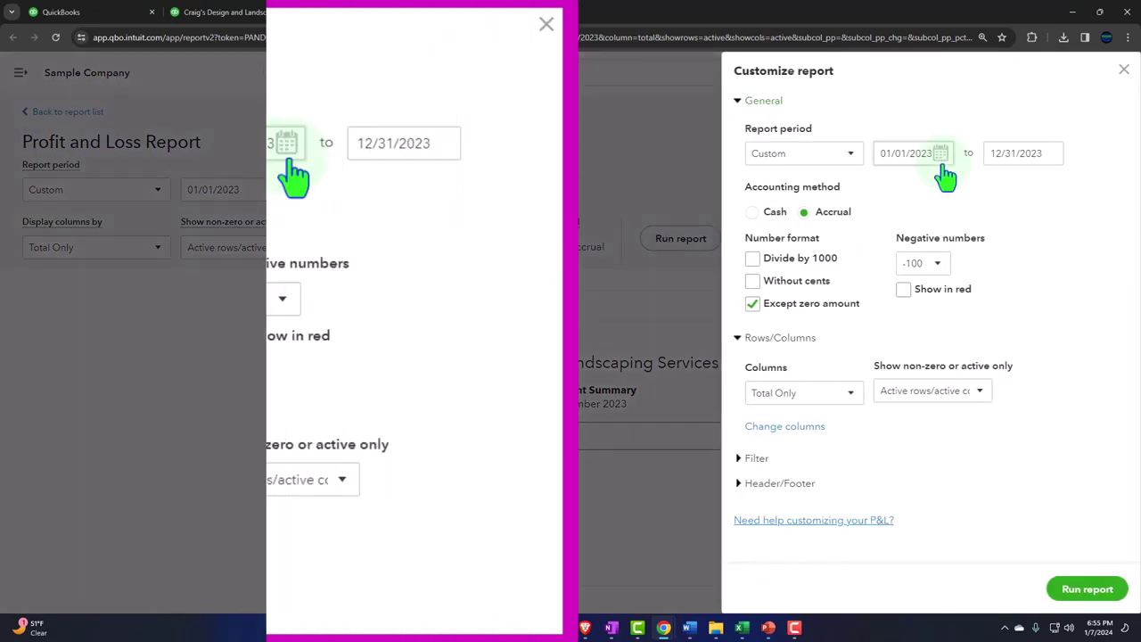
left_click(754, 281)
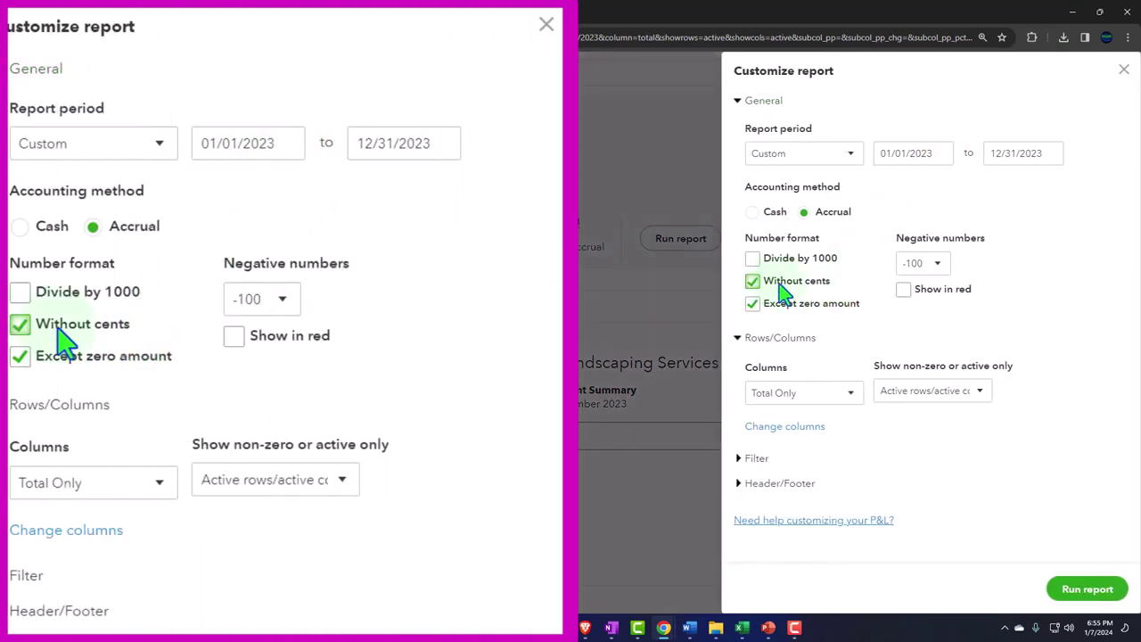
left_click(912, 264)
left_click(918, 313)
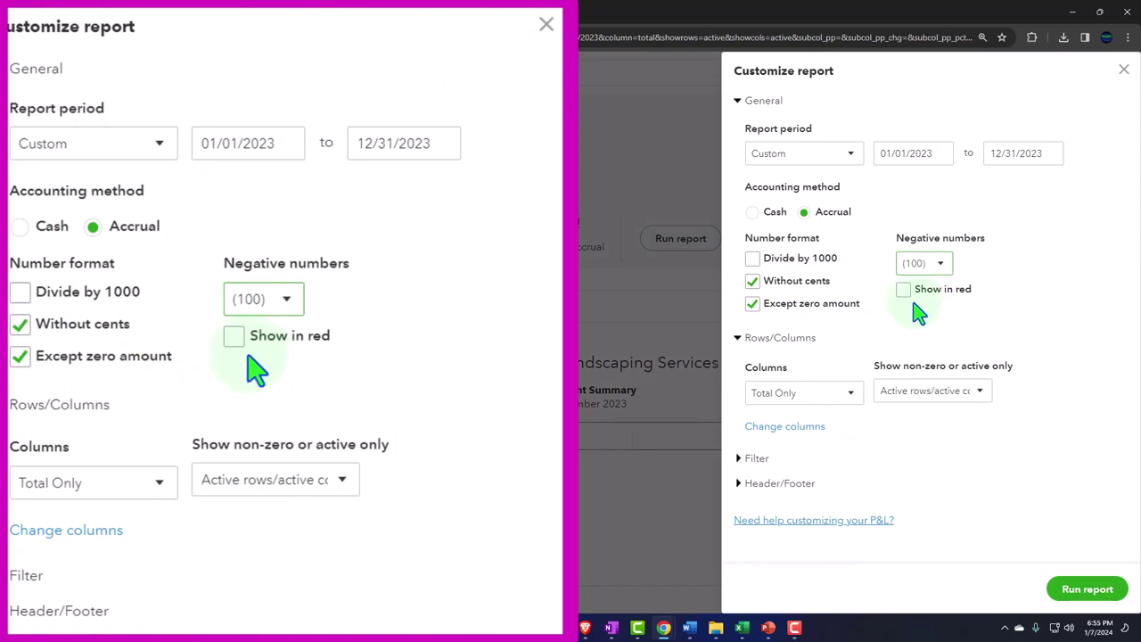
left_click(904, 288)
Step: Remove the date prepared, time prepared and report basis from the report footer, and run the customized report
left_click(774, 486)
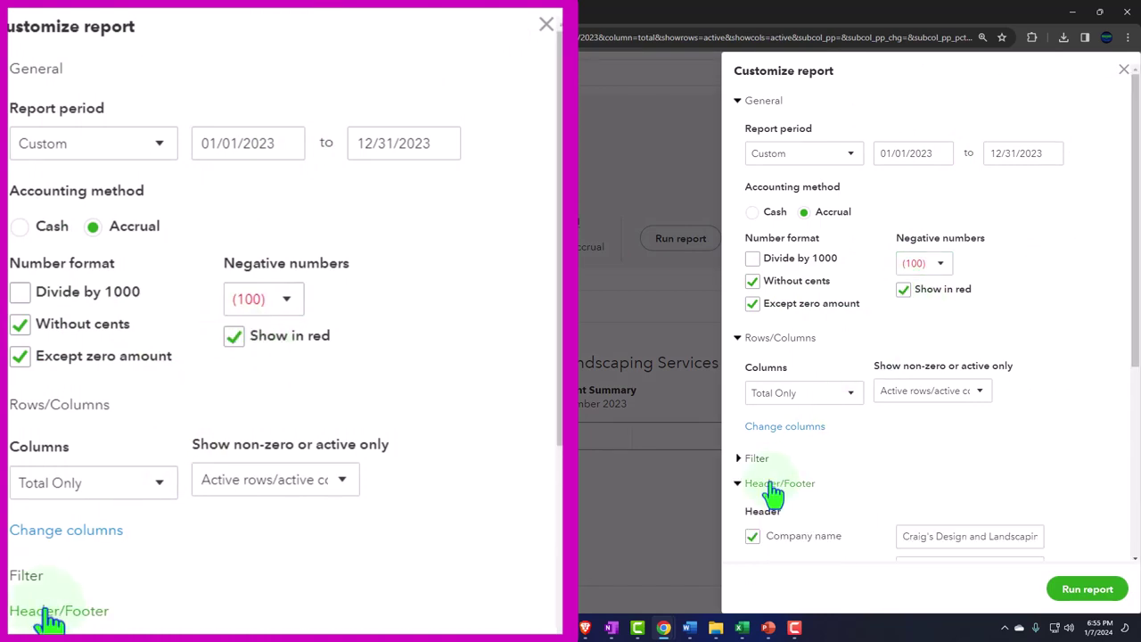
scroll(740, 484, "down", 3)
left_click(753, 388)
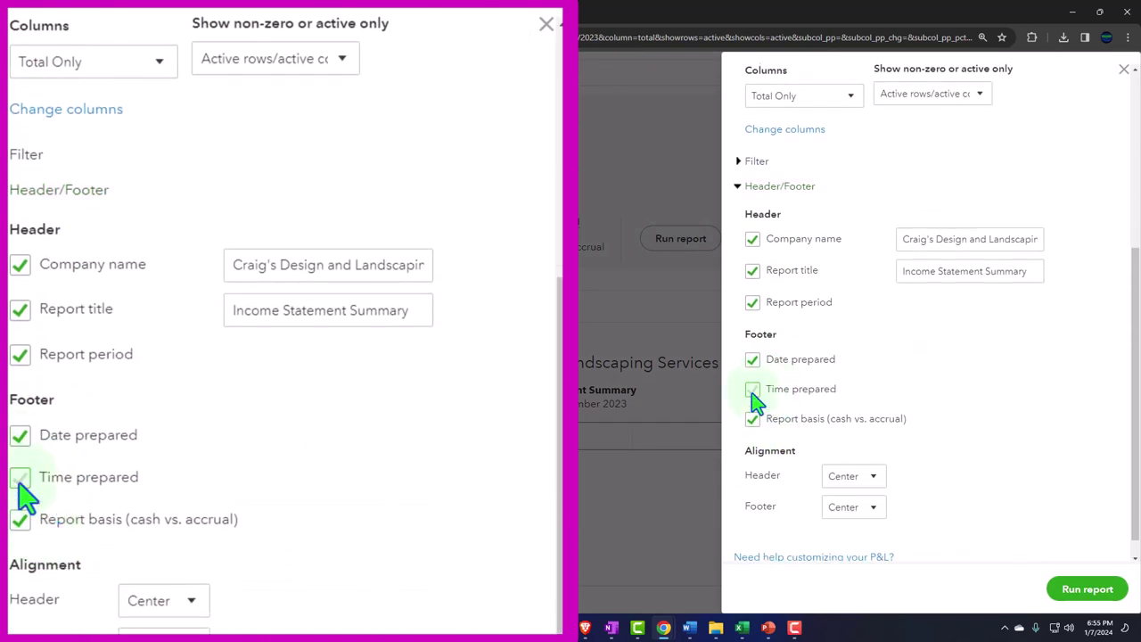
left_click(753, 418)
left_click(752, 359)
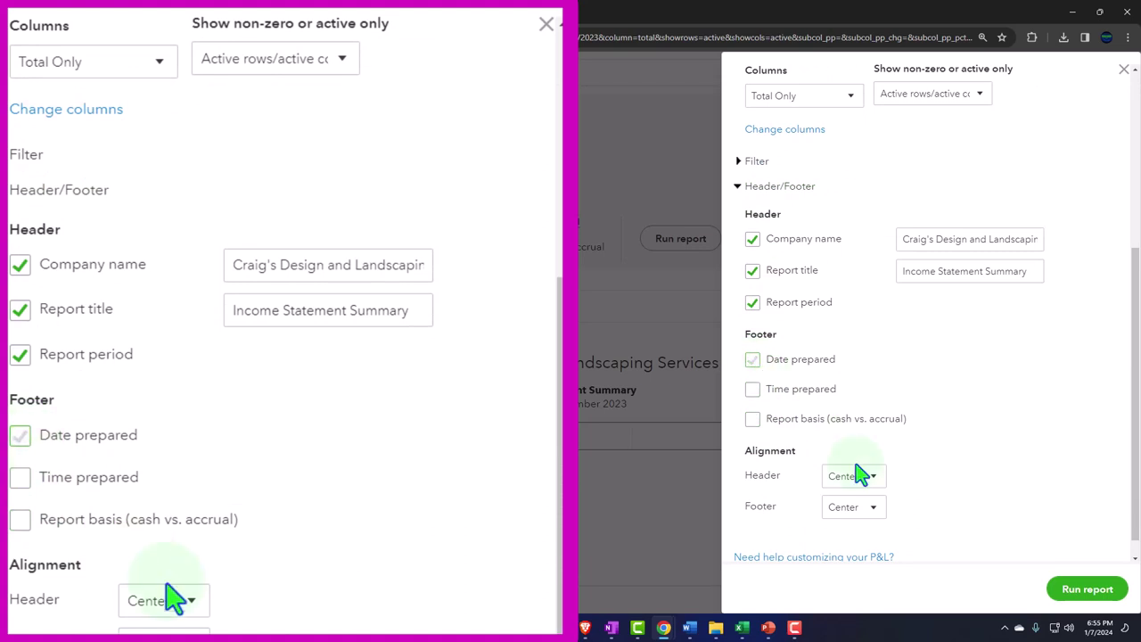
left_click(1085, 590)
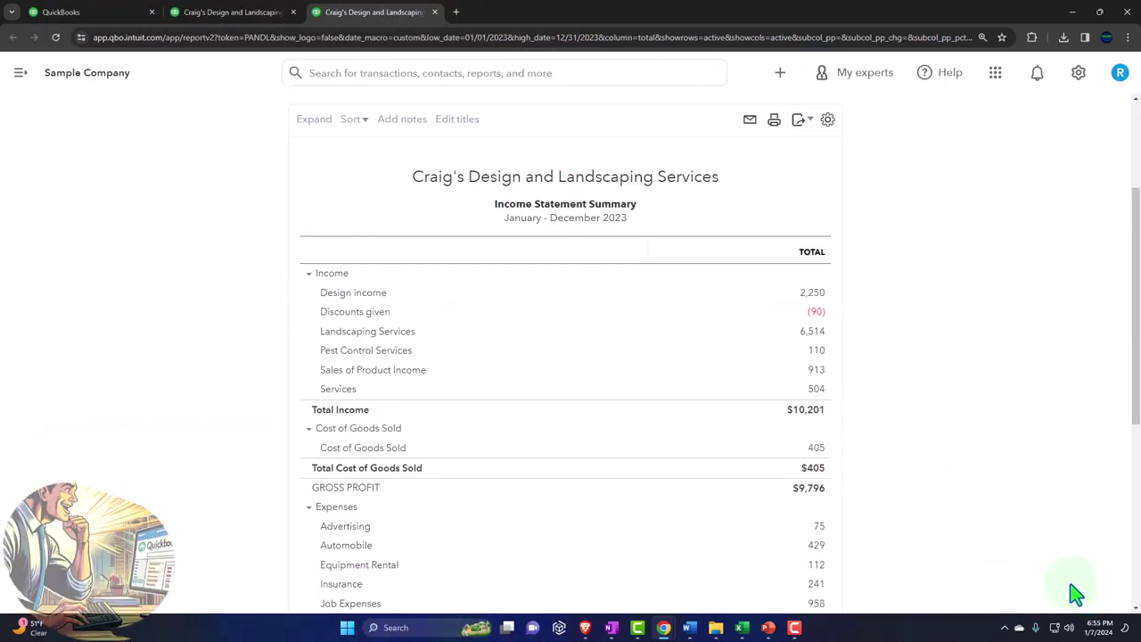
scroll(1023, 590, "up", 1)
scroll(1023, 590, "up", 2)
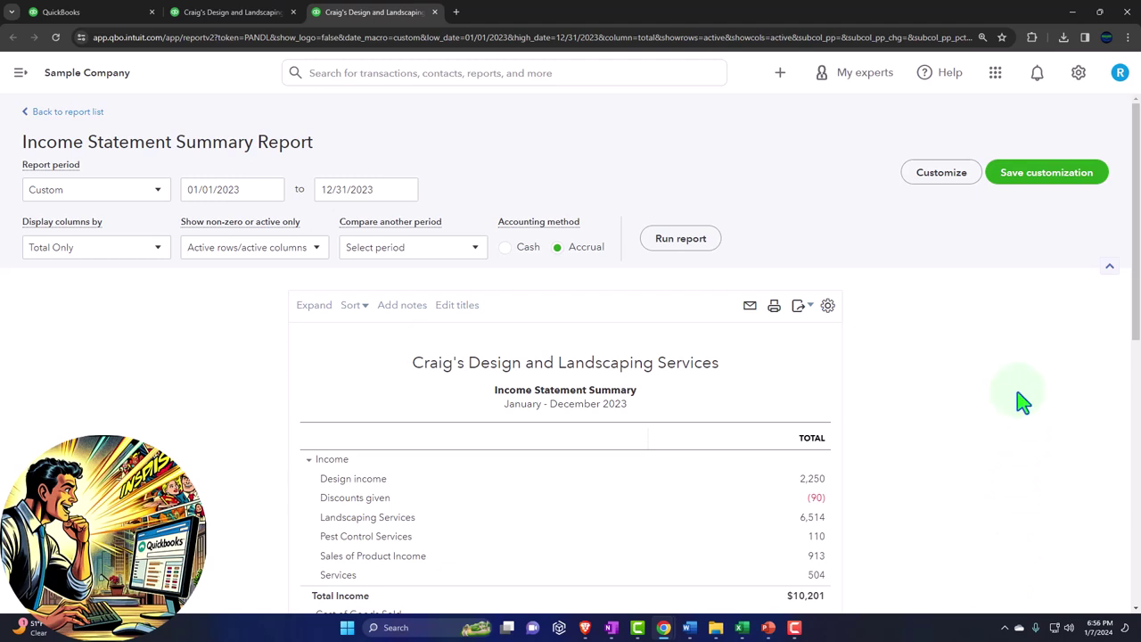
Step: Start saving the report customization and add a new group named "Month End Reports" for it
left_click(1035, 187)
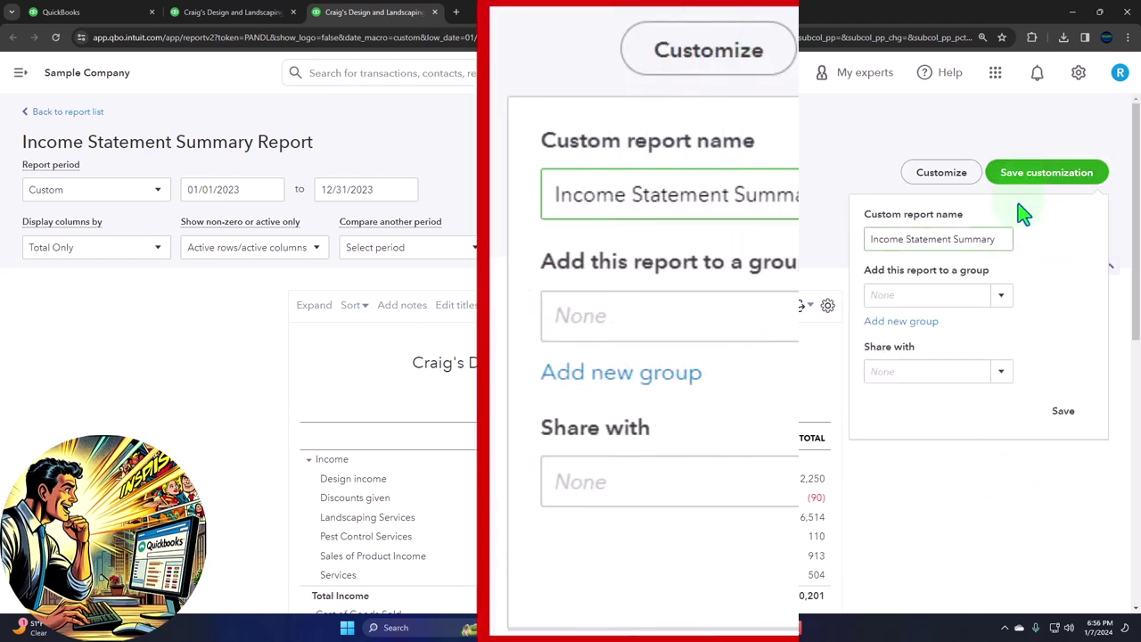
left_click(689, 384)
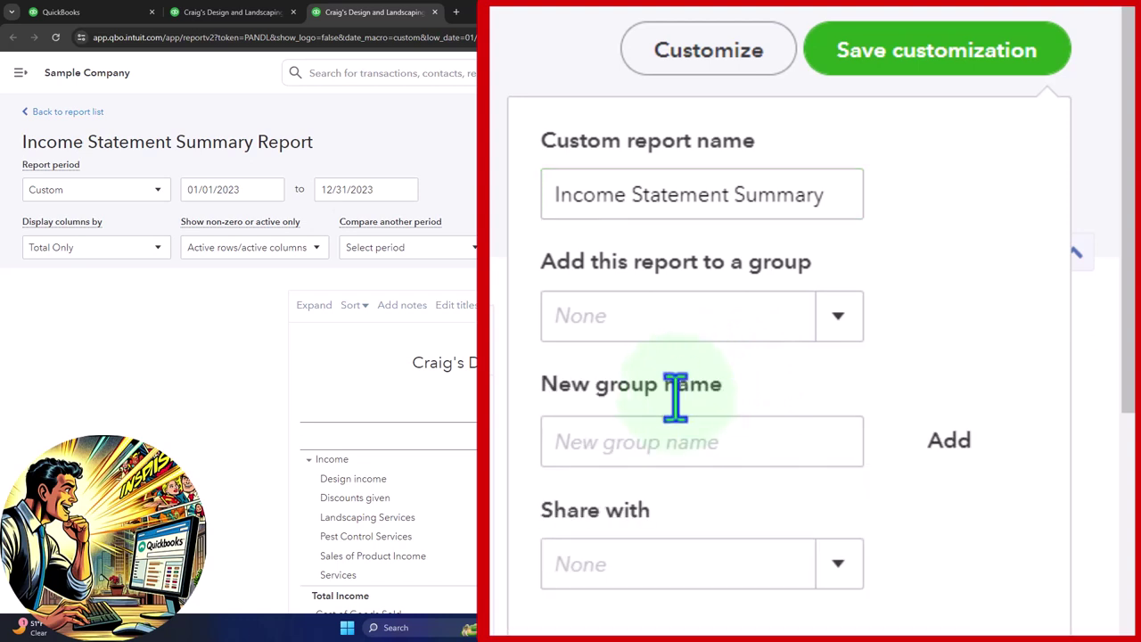
left_click(652, 438)
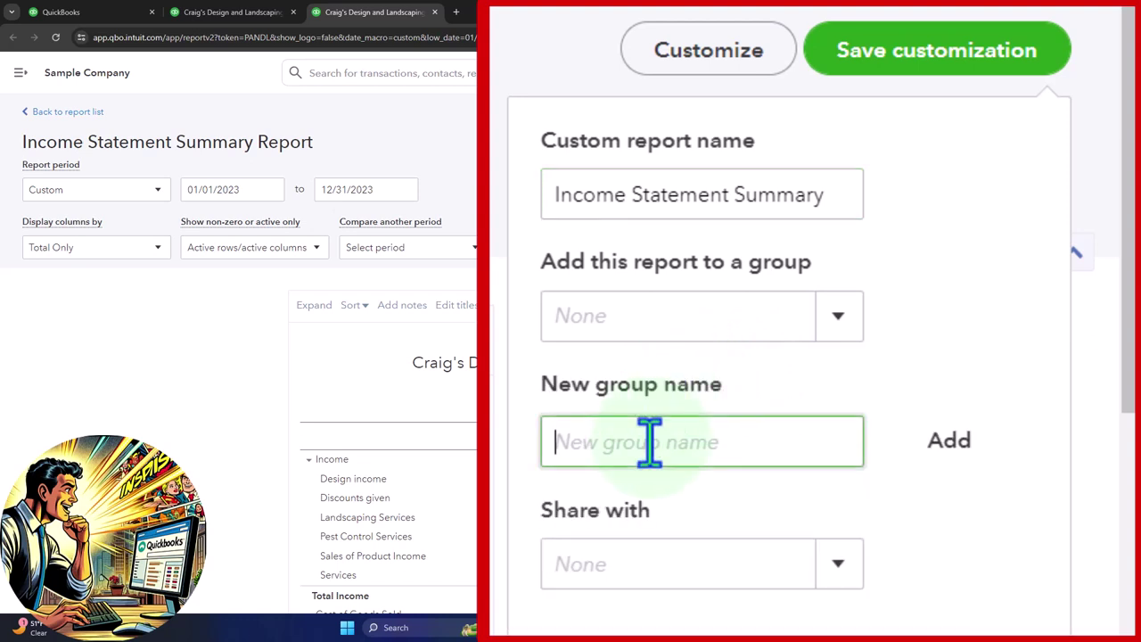
type("Month End Reports")
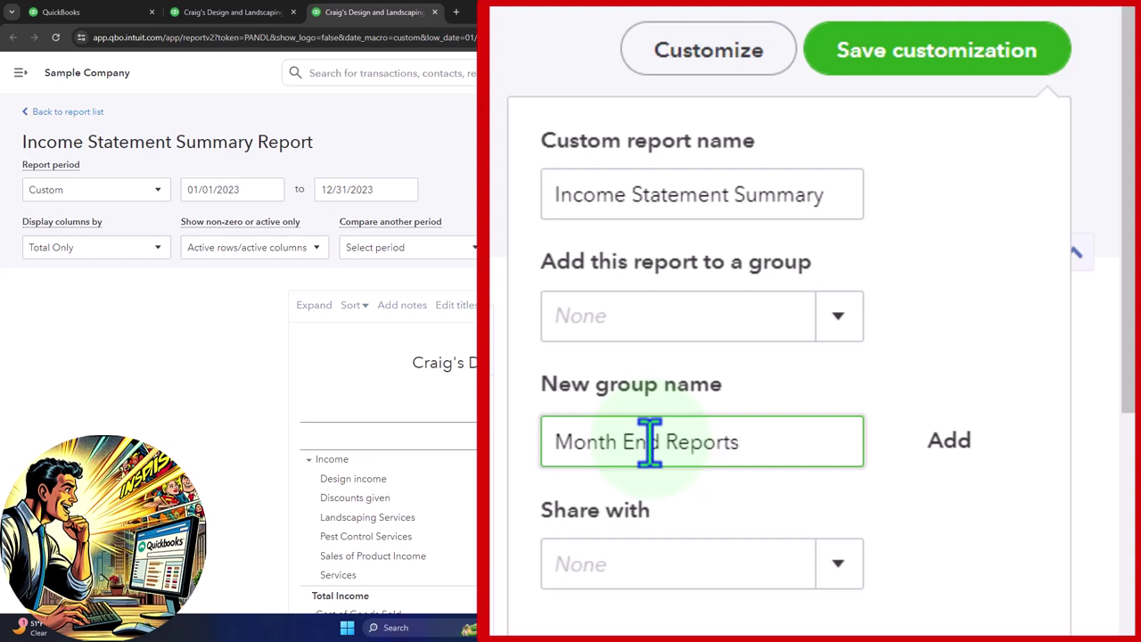
left_click(948, 439)
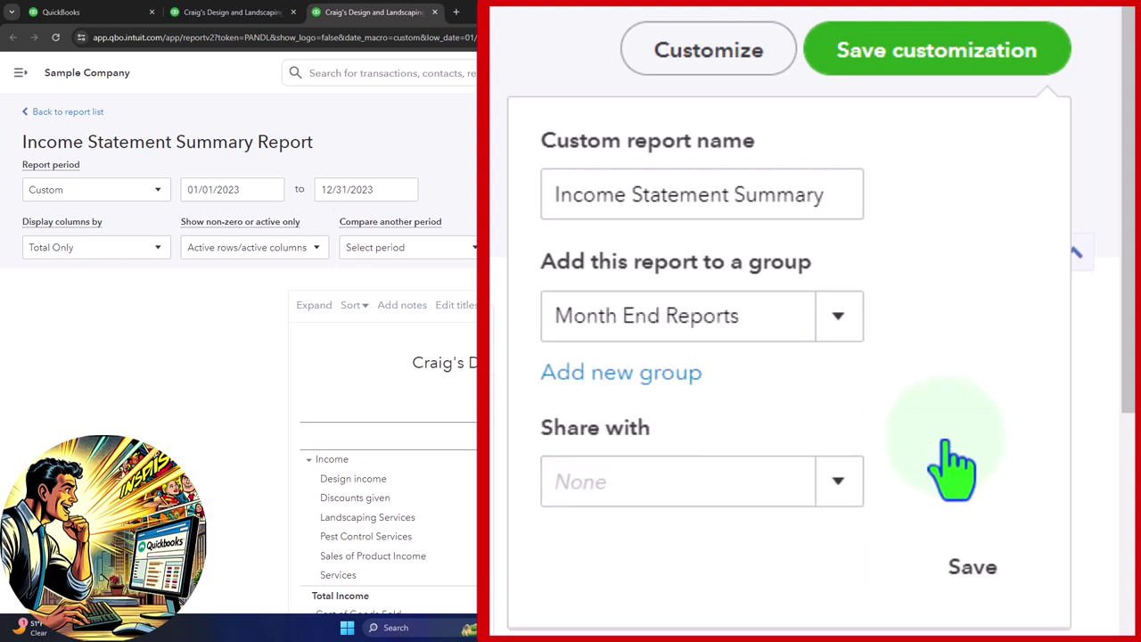
Step: Prefix the custom report name "Income Statement Summary" with "4."
left_click(588, 199)
triple_click(589, 199)
left_click(588, 199)
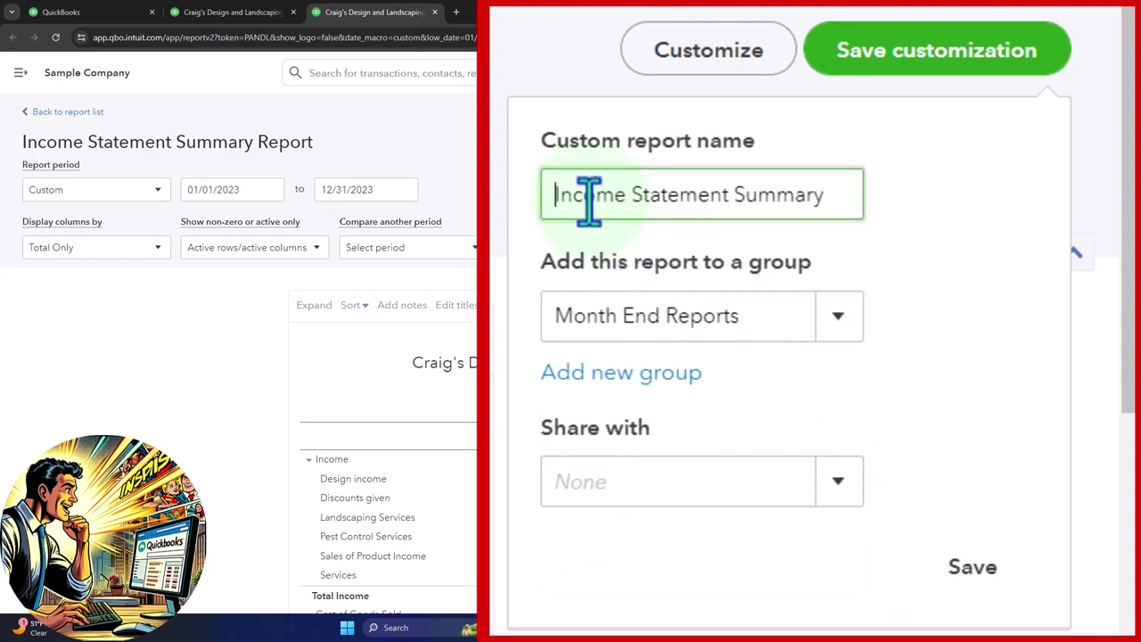
type("4.")
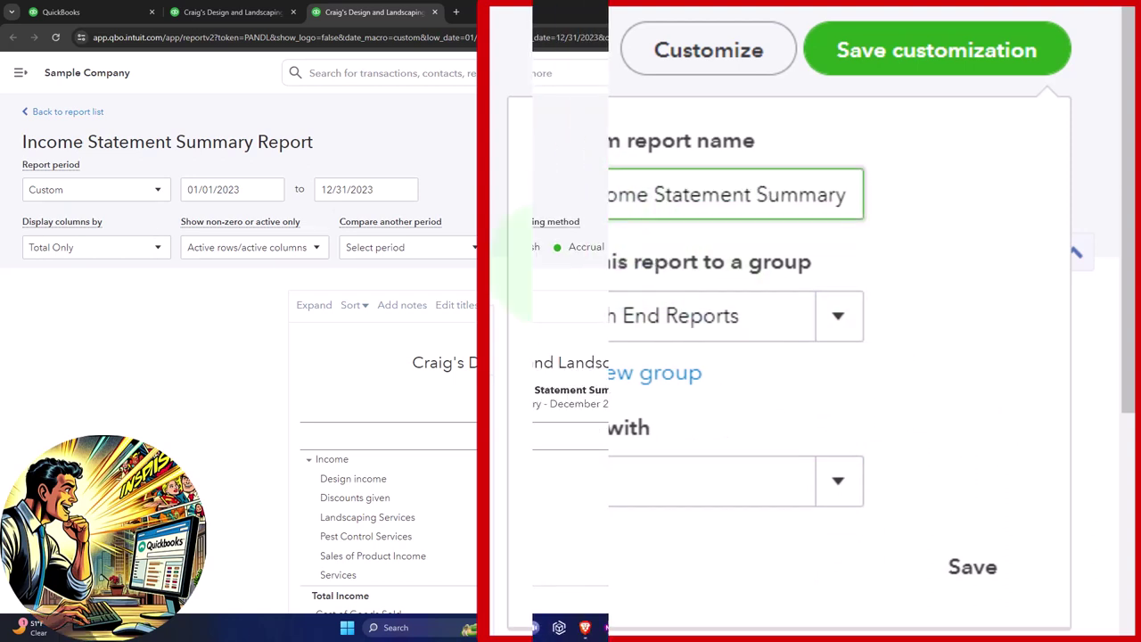
Step: Check the QuickBooks Navigation folder and the Month End Reporsts 12.31.23 Excel workbook, and return to the income statement in Chrome
mouse_move(716, 626)
left_click(823, 567)
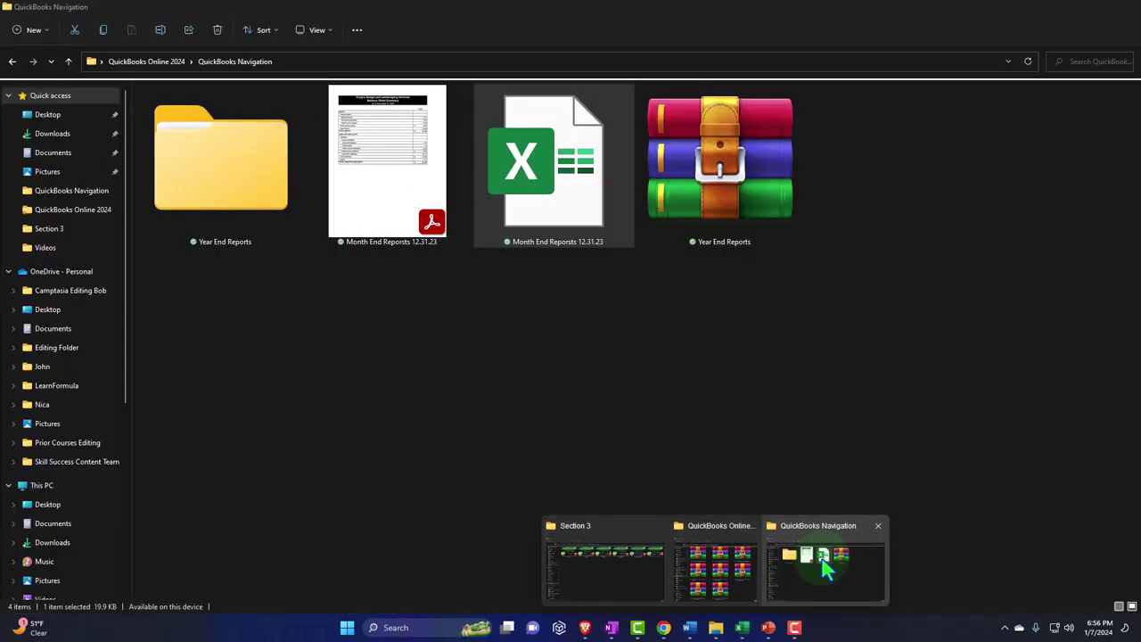
left_click(823, 567)
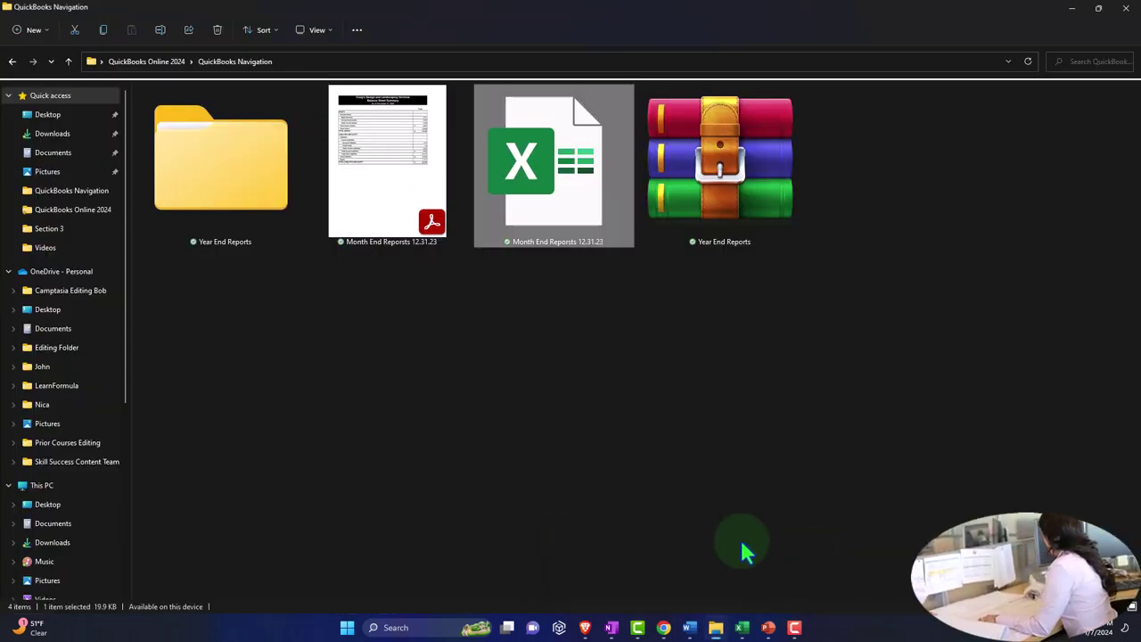
left_click(741, 627)
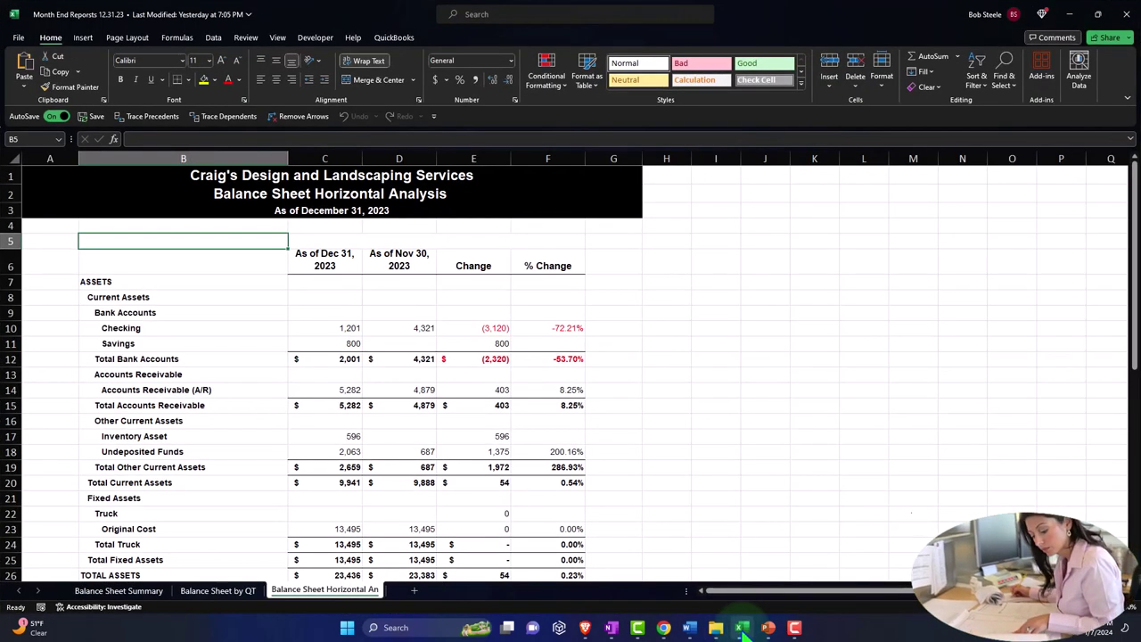
left_click(1067, 13)
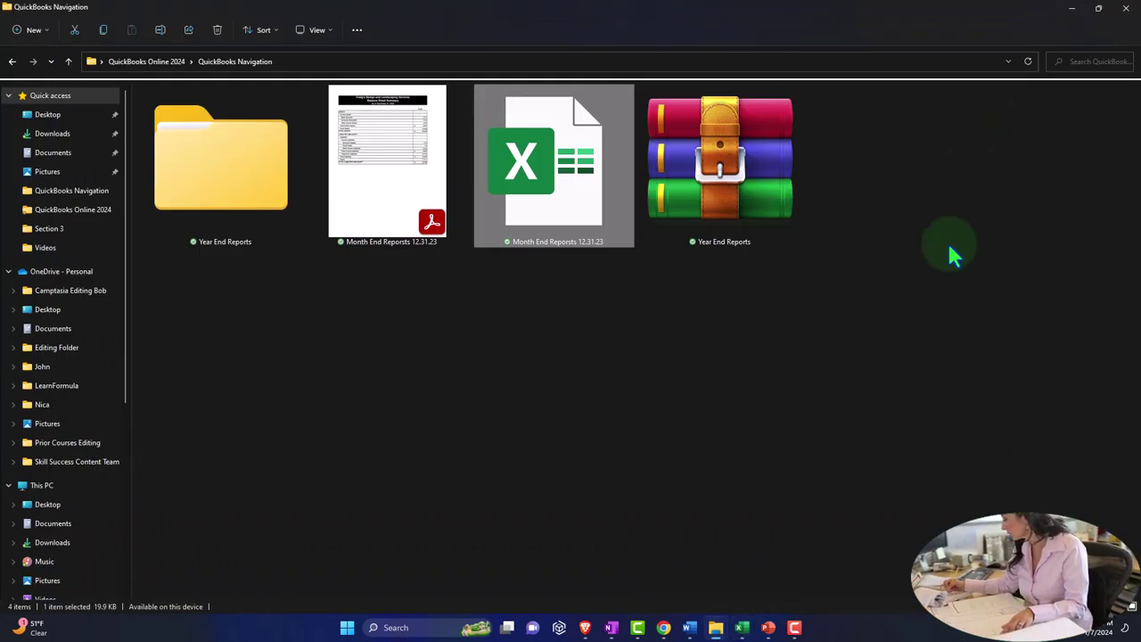
mouse_move(663, 627)
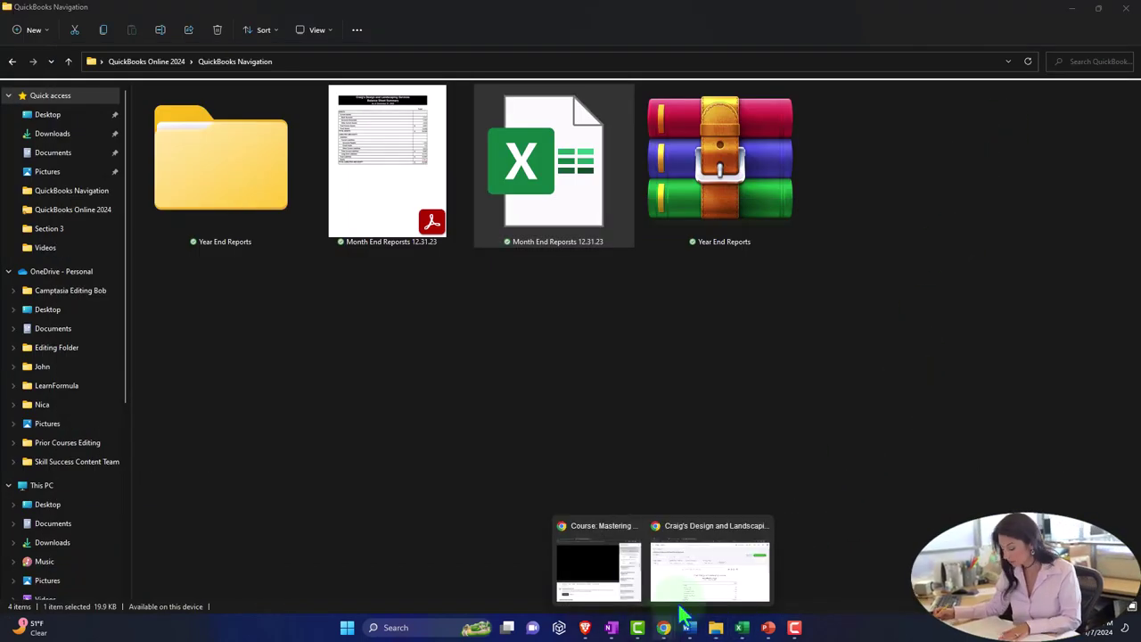
left_click(691, 578)
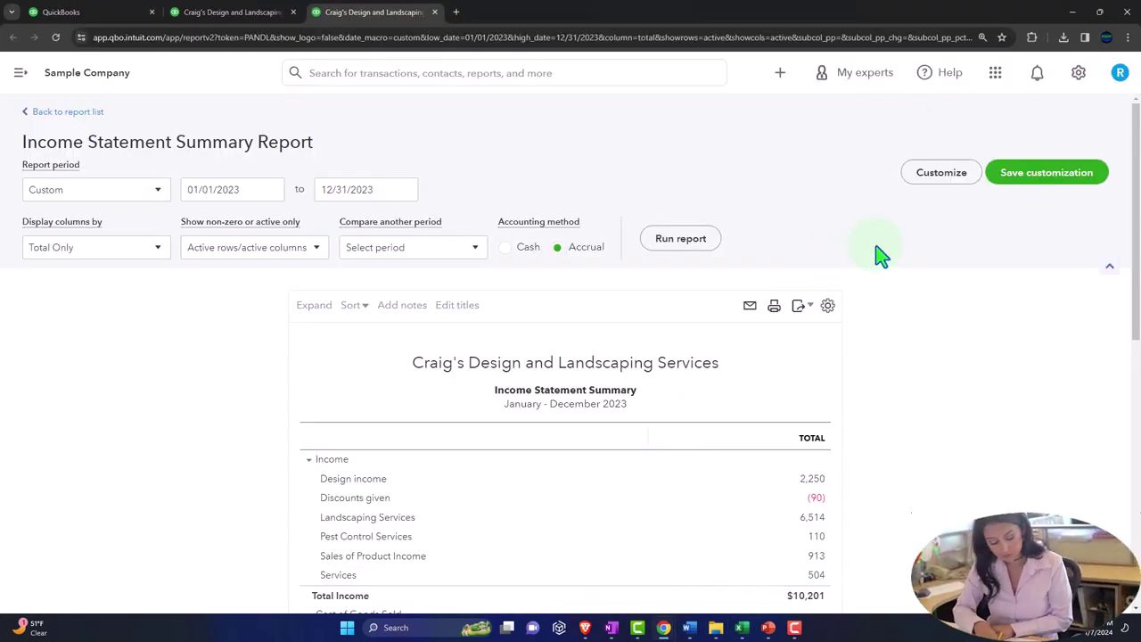
Step: View the custom reports list and refresh it to look for the Month End Reports group
left_click(71, 13)
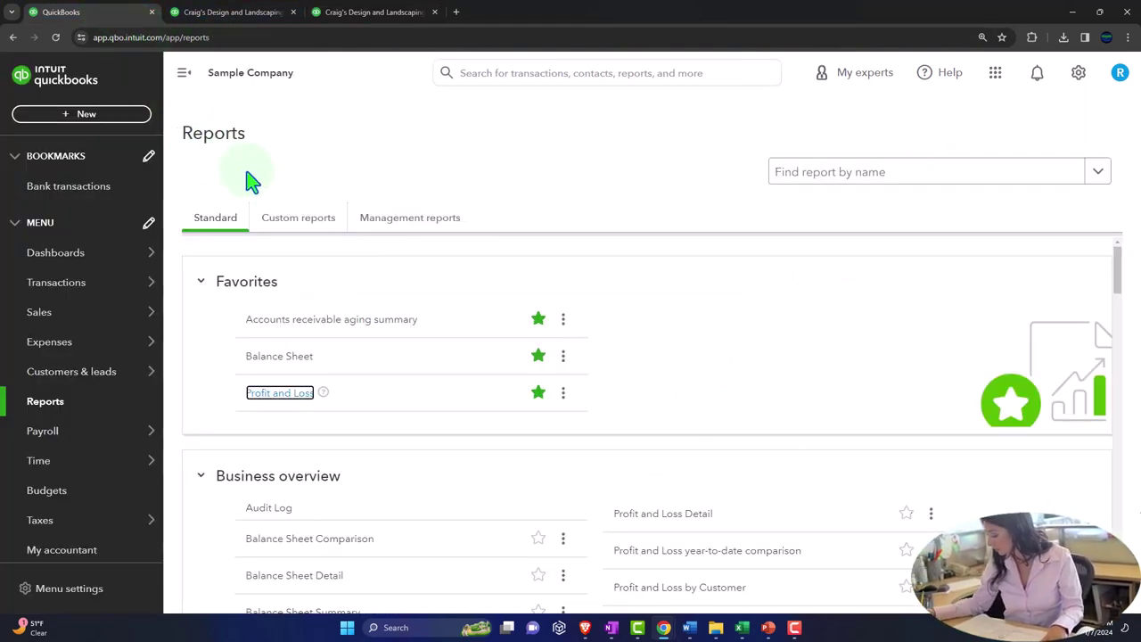
left_click(295, 230)
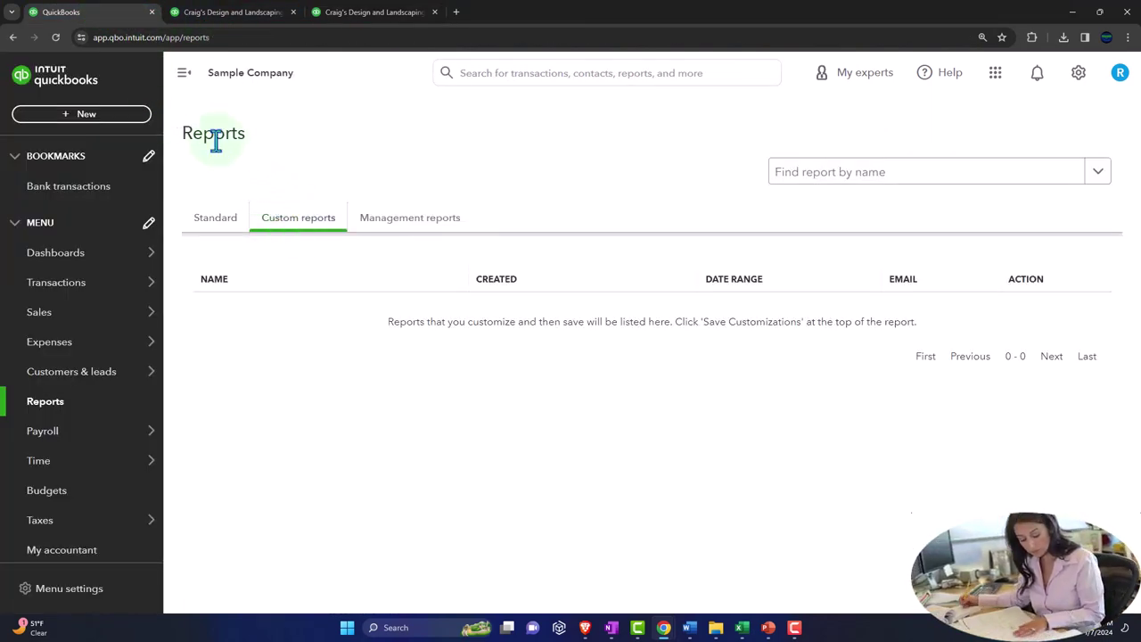
left_click(55, 37)
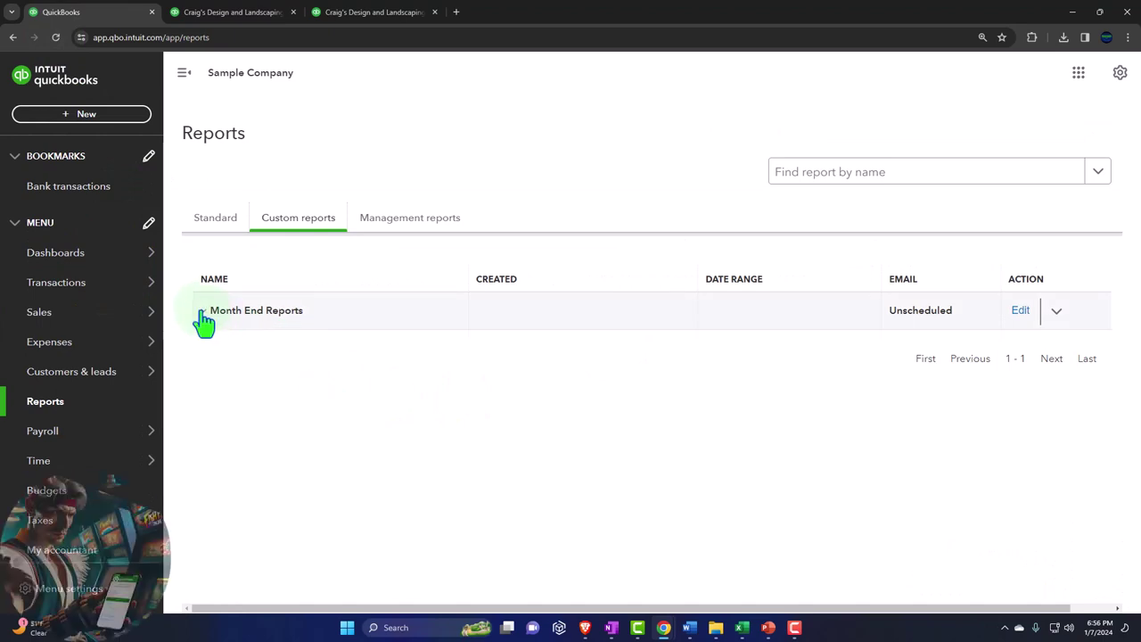
left_click(223, 20)
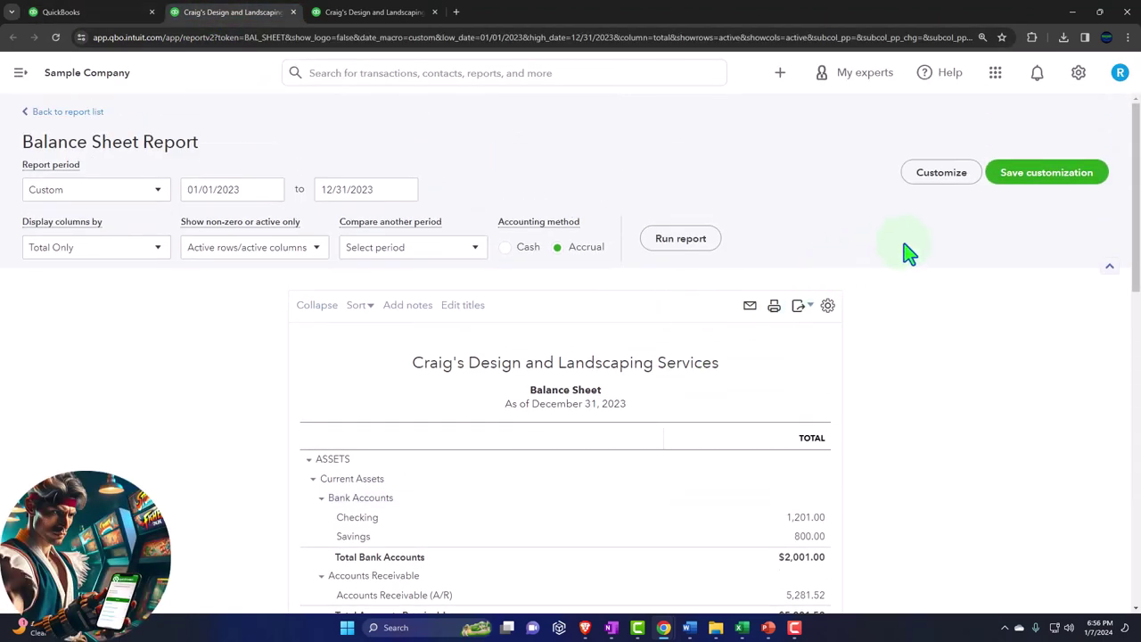
left_click(1027, 190)
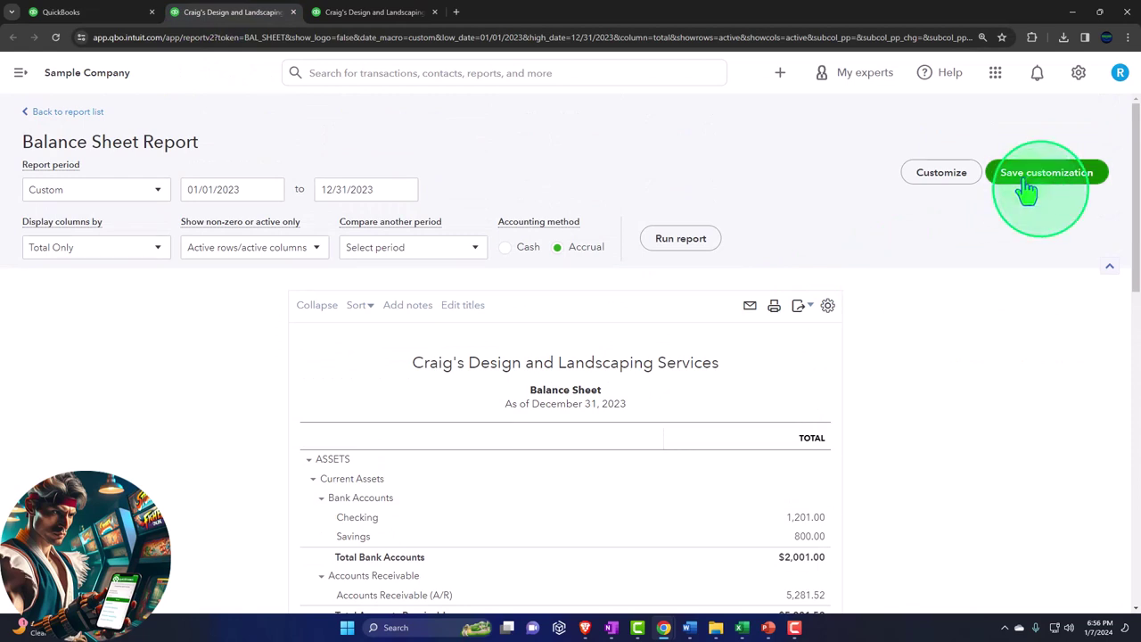
left_click(1027, 190)
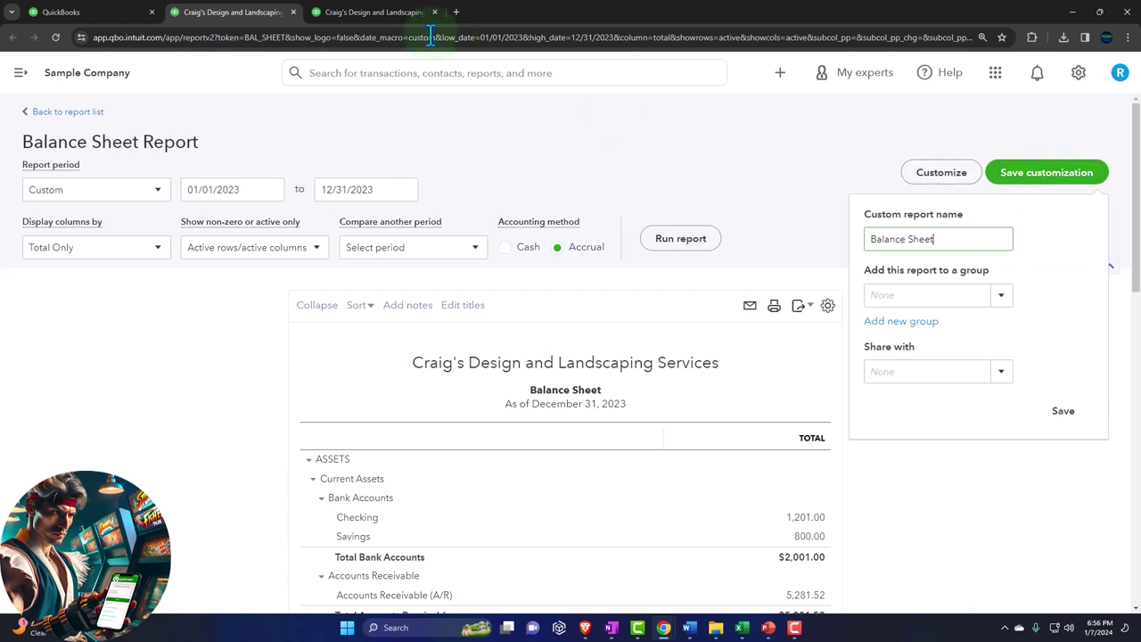
Step: Save the income statement customization as "Income Statement Summary" in the Month End Reports group
left_click(381, 15)
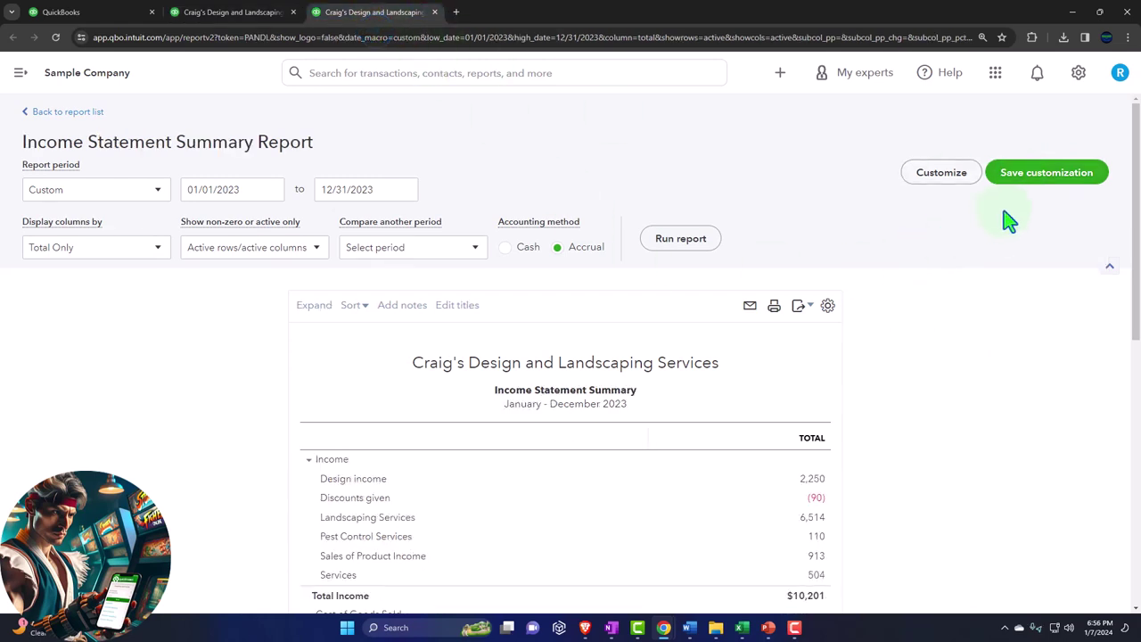
left_click(1035, 182)
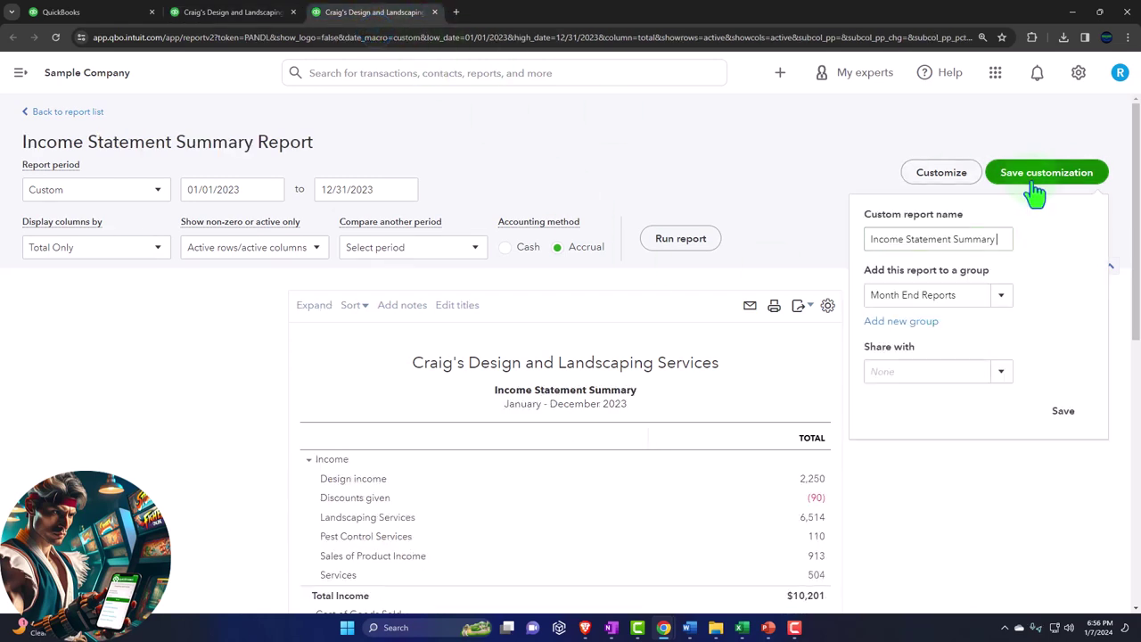
left_click(1065, 412)
scroll(1073, 428, "down", 2)
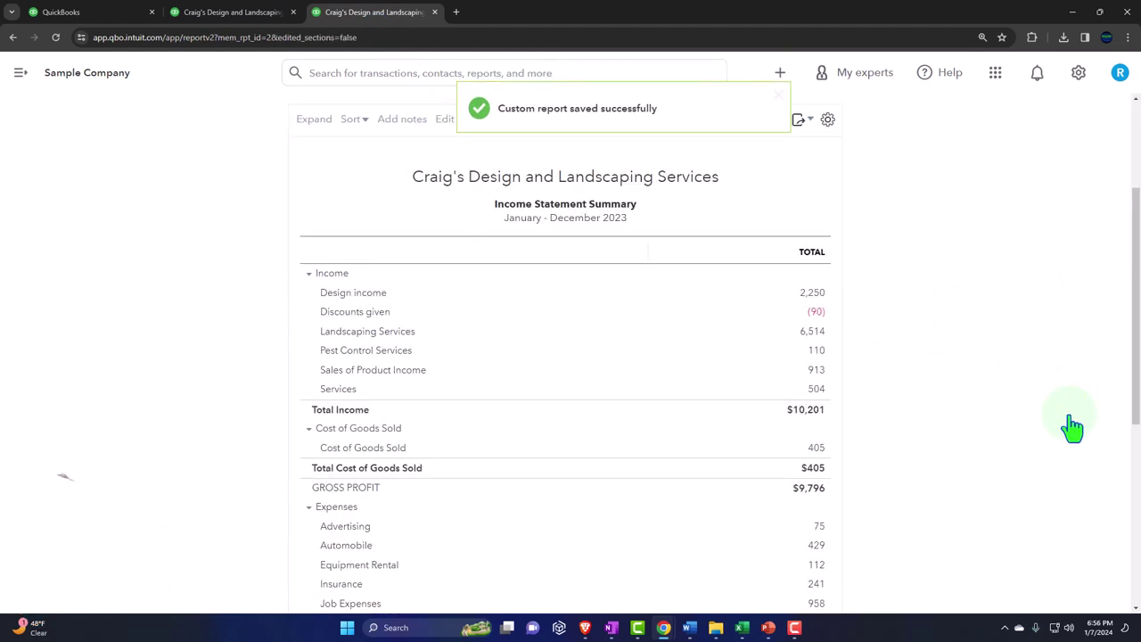
Step: Refresh the custom reports list, inspect the contents of the Month End Reports group, and return to the Income Statement Summary report
left_click(61, 12)
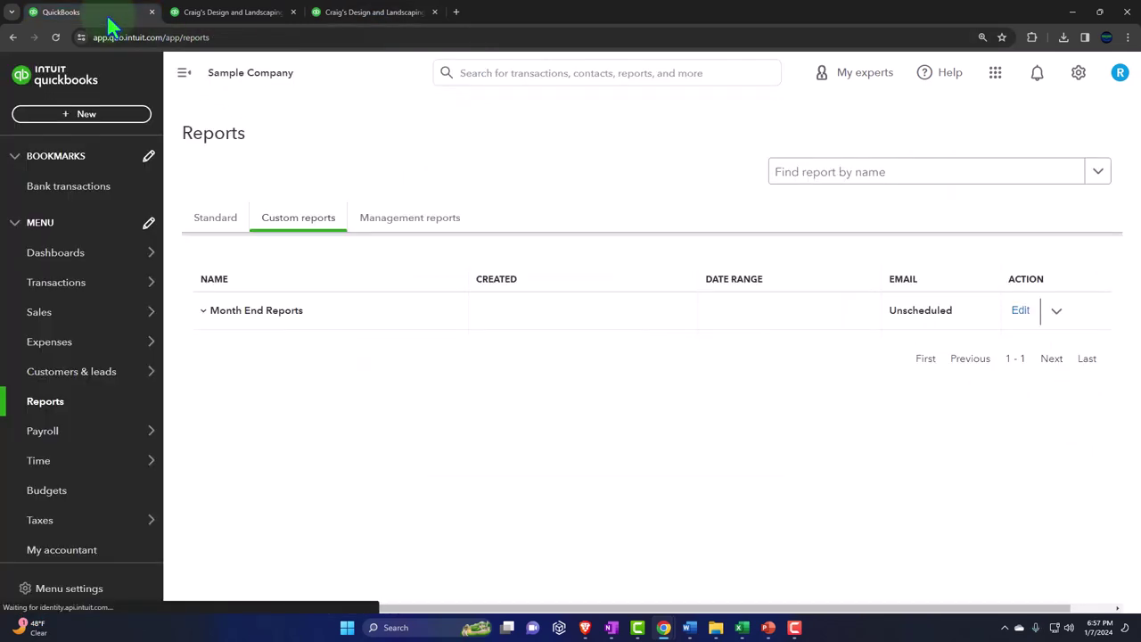
left_click(55, 37)
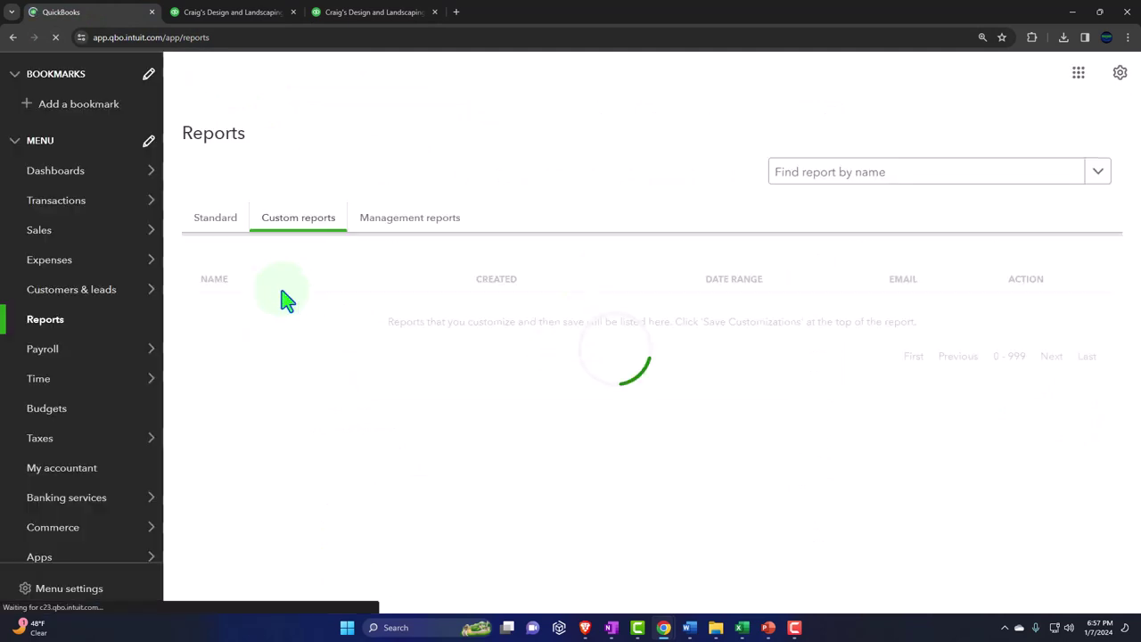
double_click(214, 314)
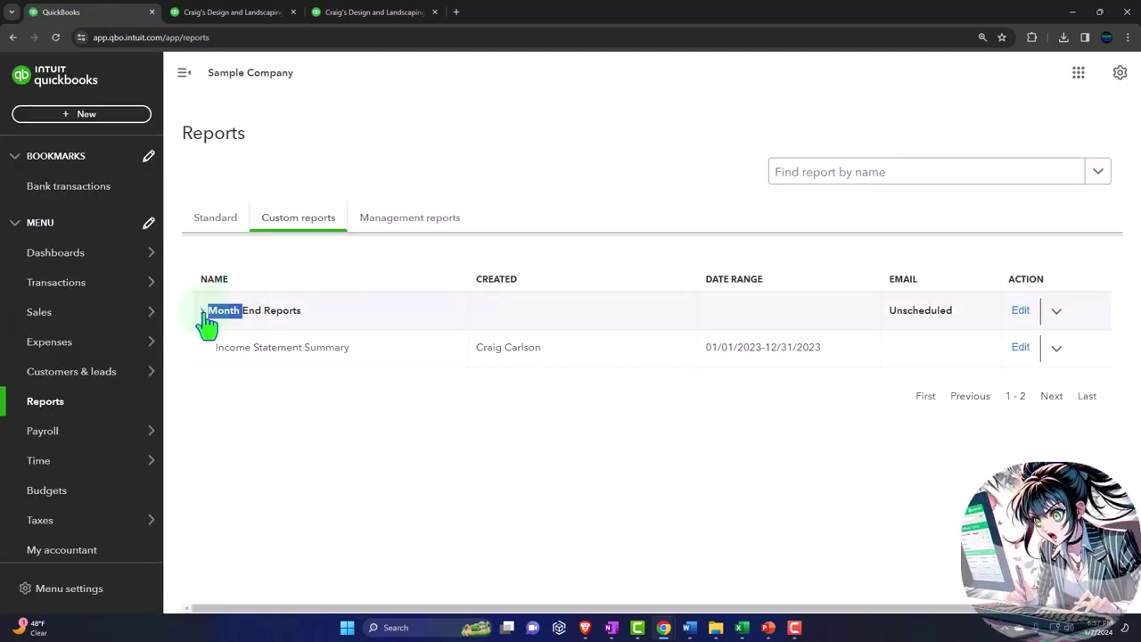
left_click(365, 12)
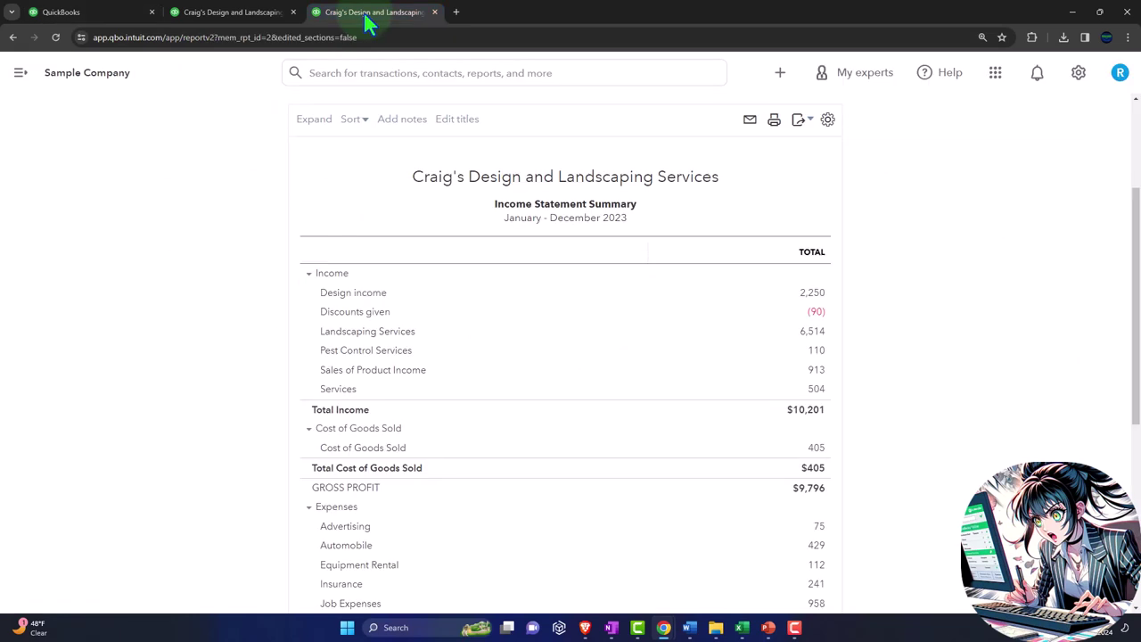
scroll(278, 281, "up", 1)
scroll(278, 281, "up", 1)
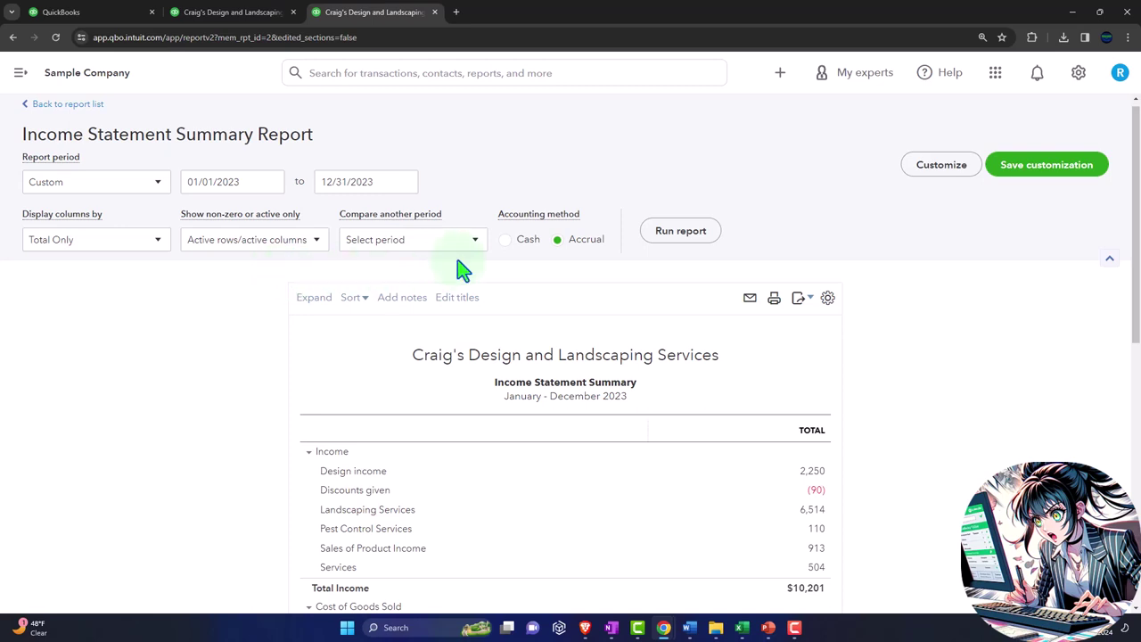
left_click(316, 298)
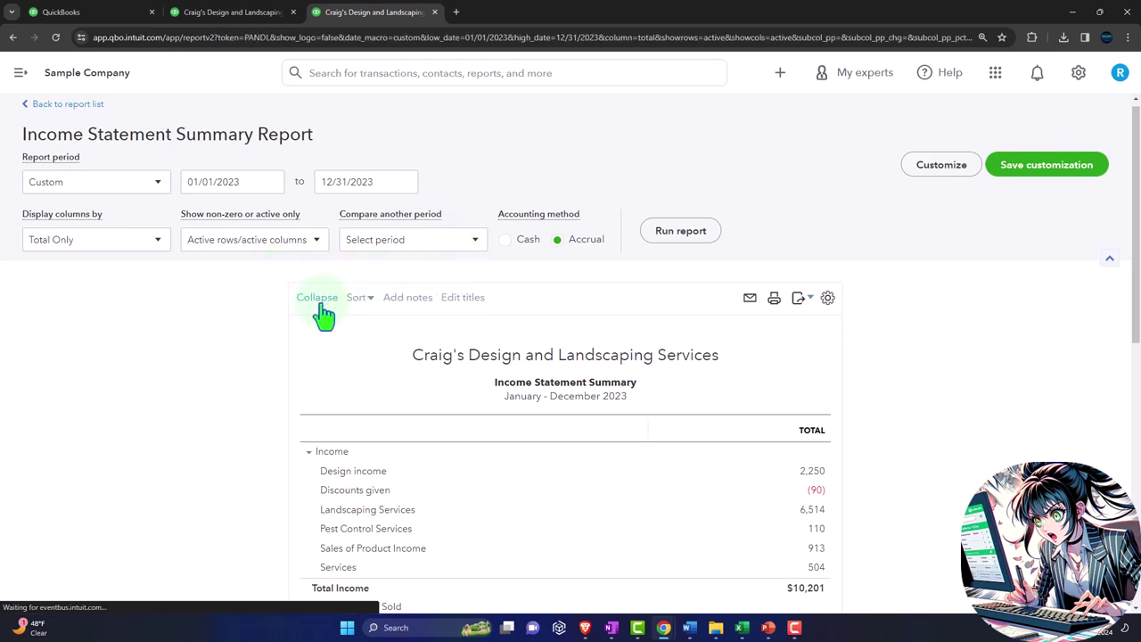
left_click(473, 249)
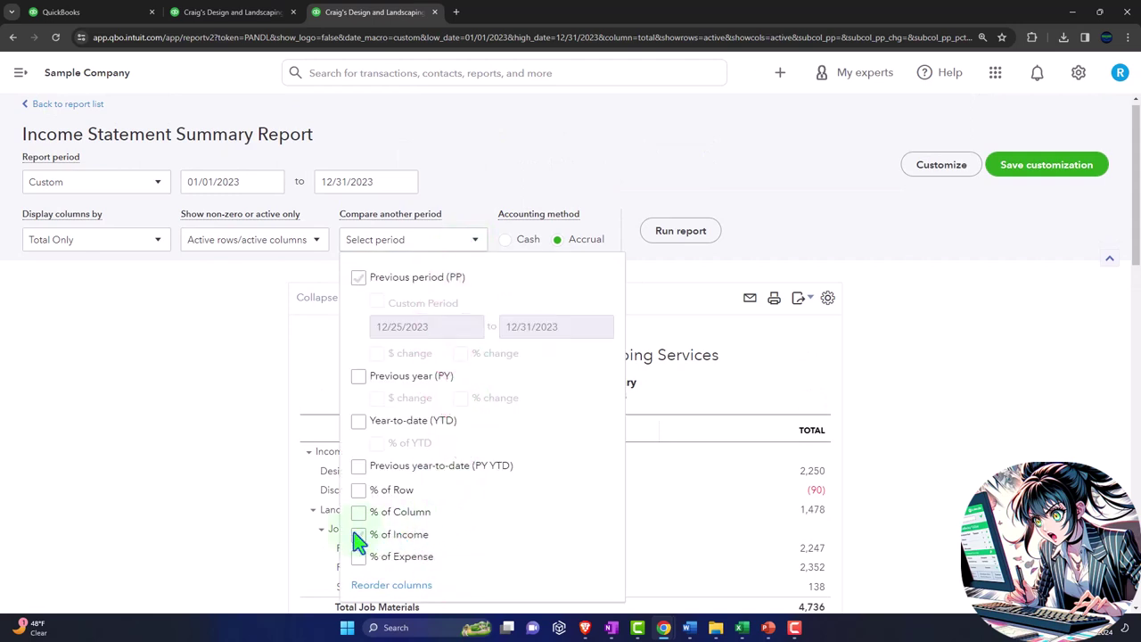
scroll(868, 489, "down", 2)
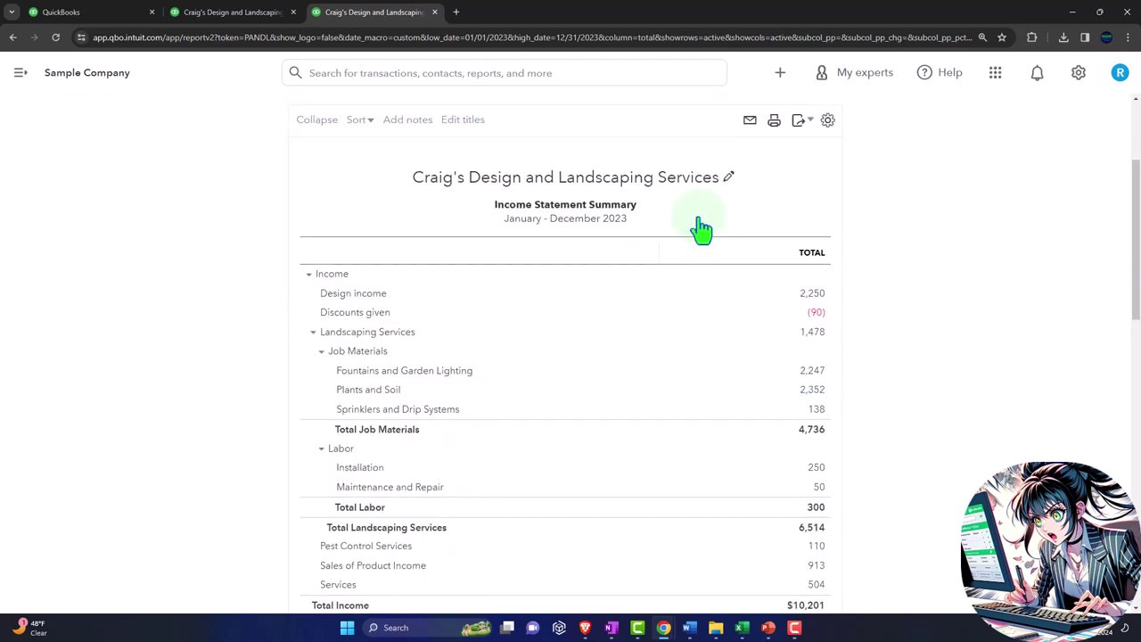
scroll(698, 223, "up", 1)
left_click(685, 175)
scroll(777, 327, "down", 3)
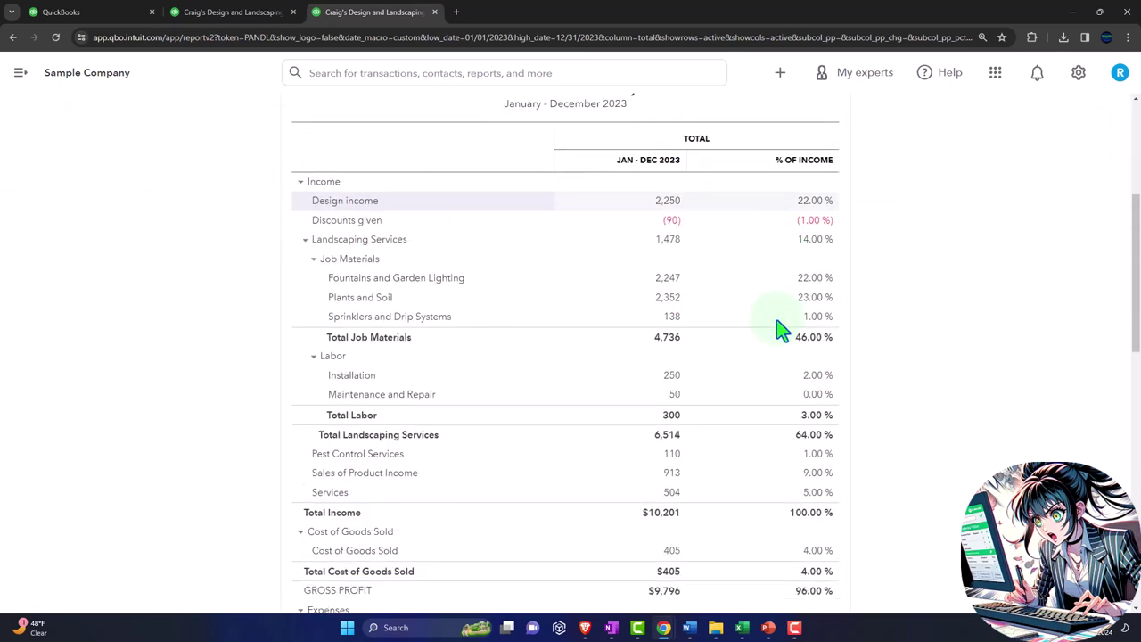
scroll(781, 330, "up", 3)
Step: Change the report's title to "Income Statement Vertical Analysis"
left_click(614, 323)
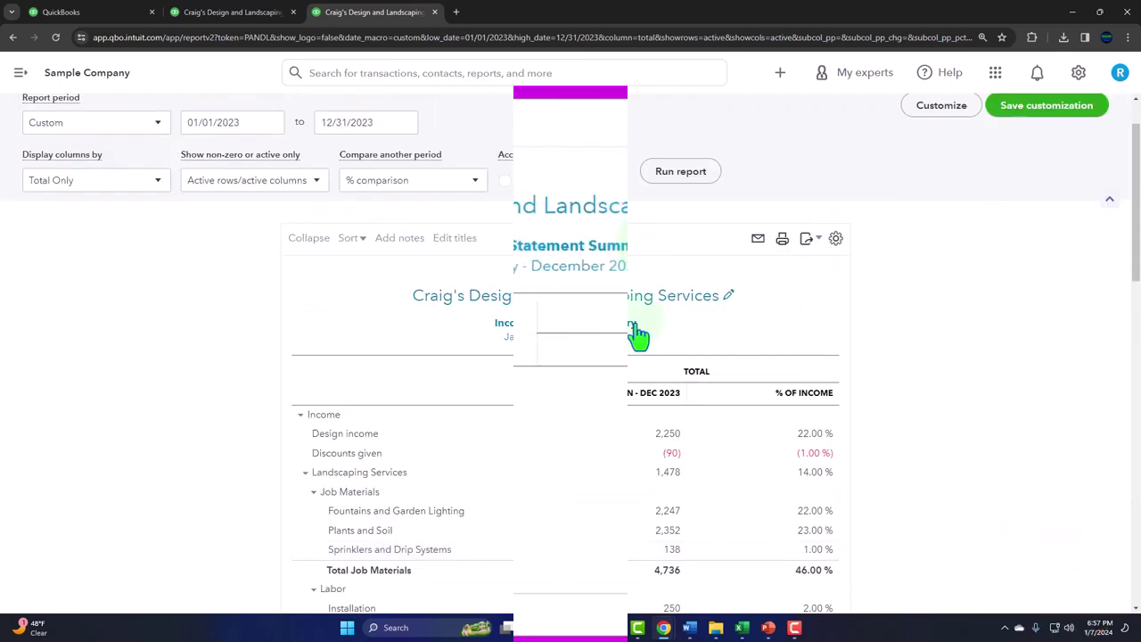
type("mmary")
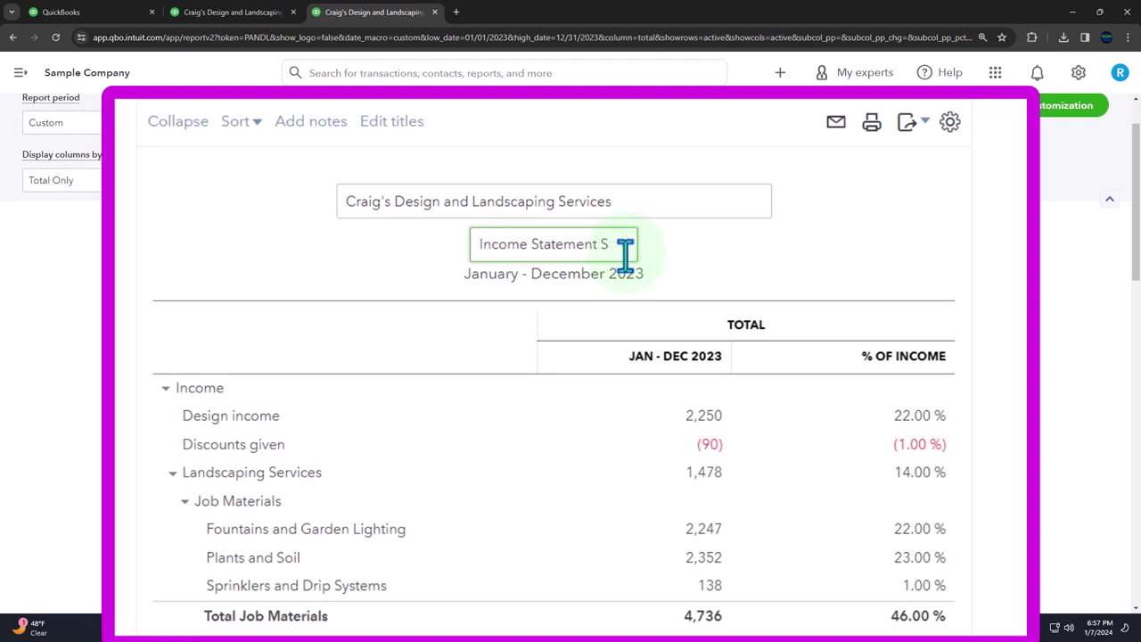
type("Vertical")
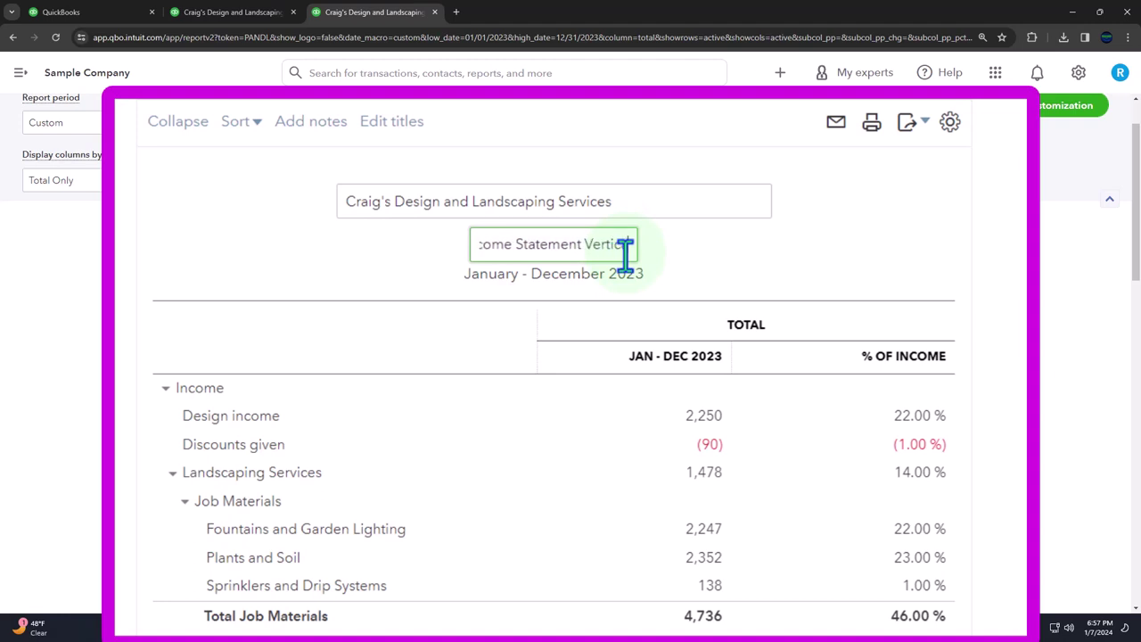
type(" Analysis")
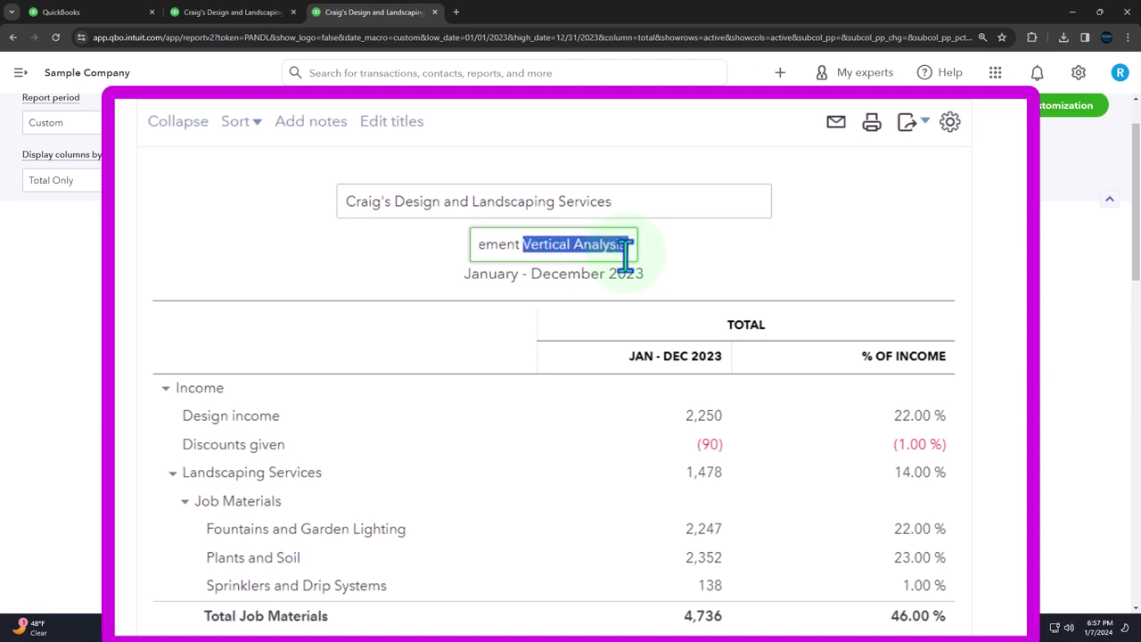
key("ctrl+shift+Left")
key("ctrl+shift+Left")
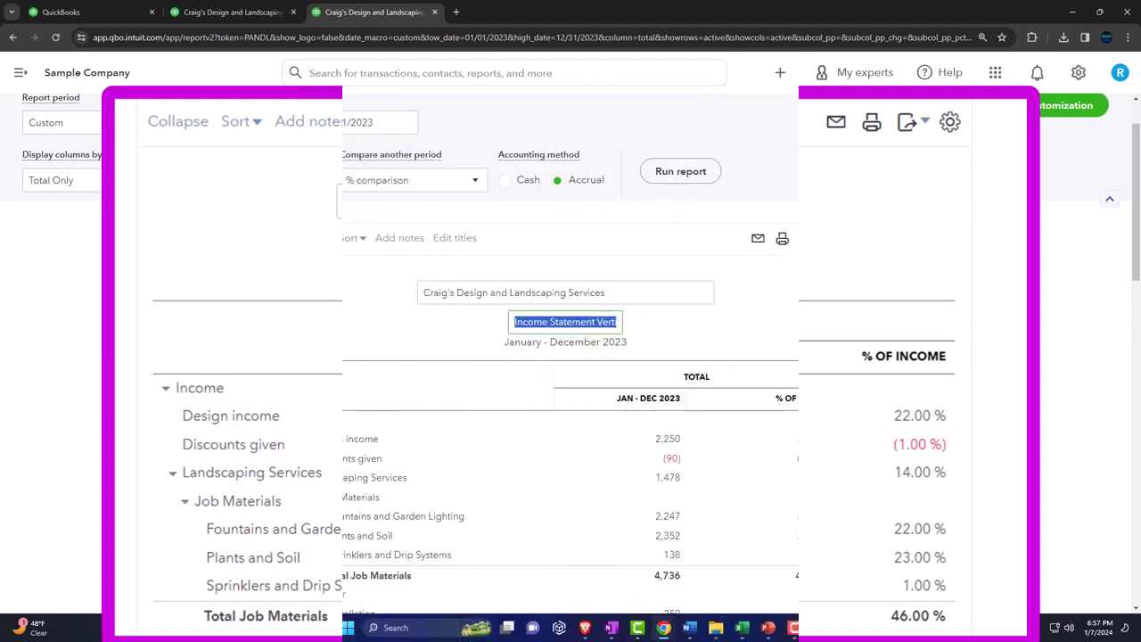
left_click(985, 283)
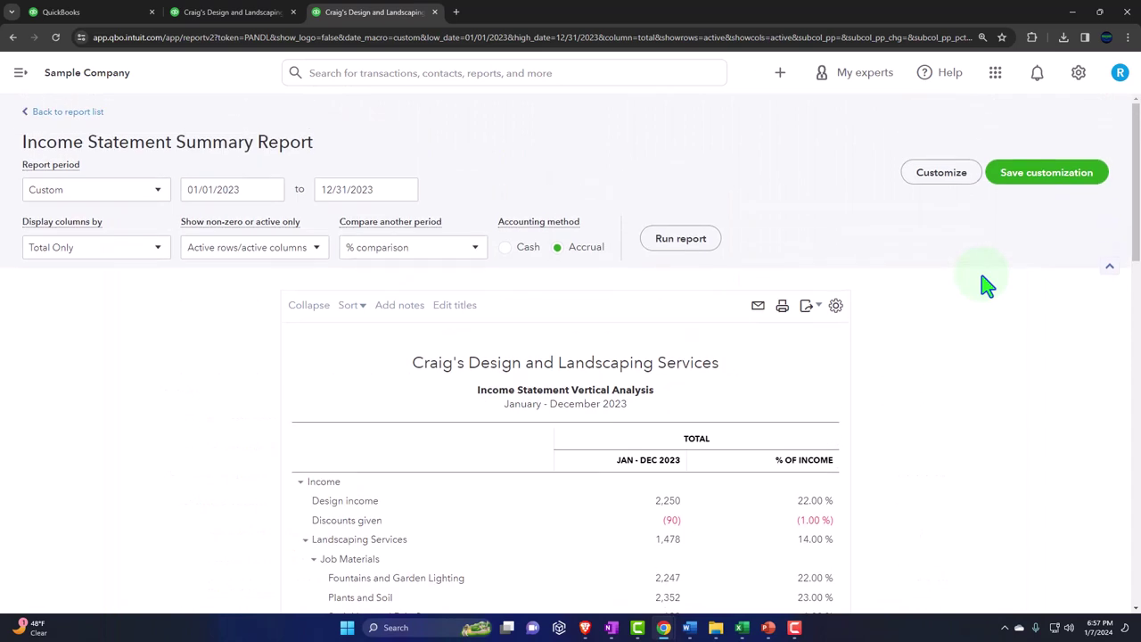
Step: Save the customization as "5. Income Statement Vertical Analysis" in the Month End Reports group
left_click(1014, 172)
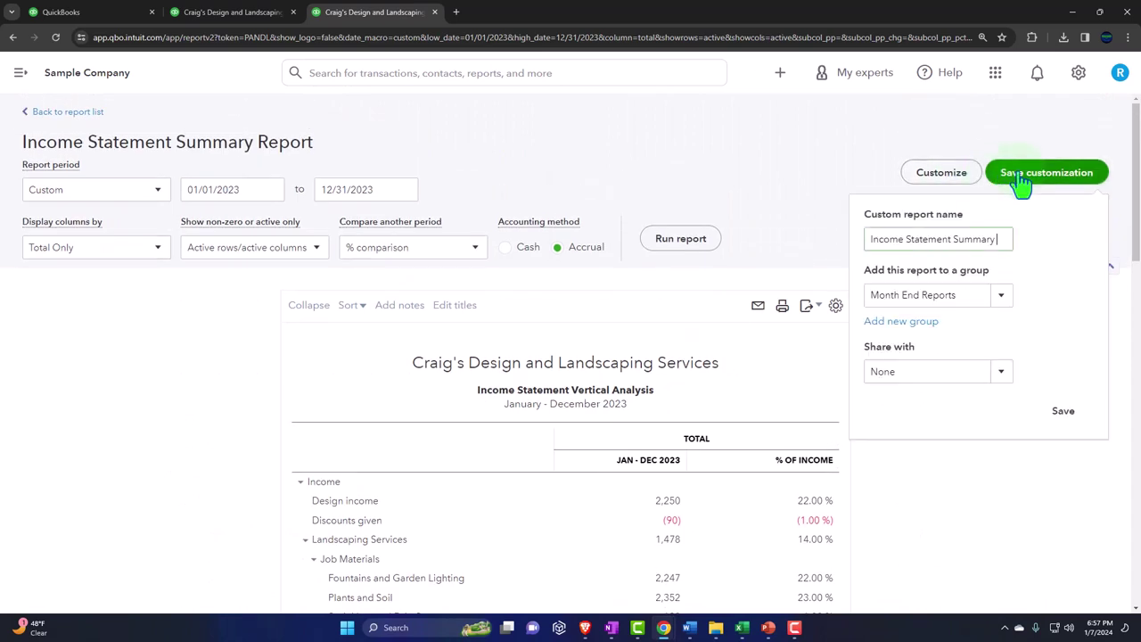
left_click_drag(841, 222, 571, 214)
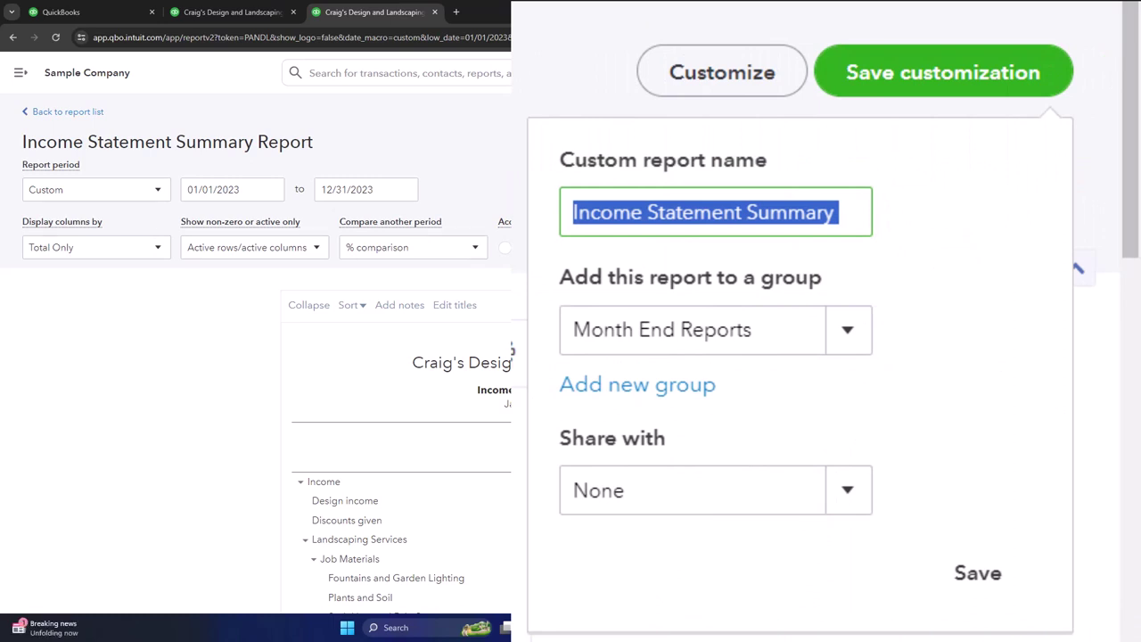
type("5.")
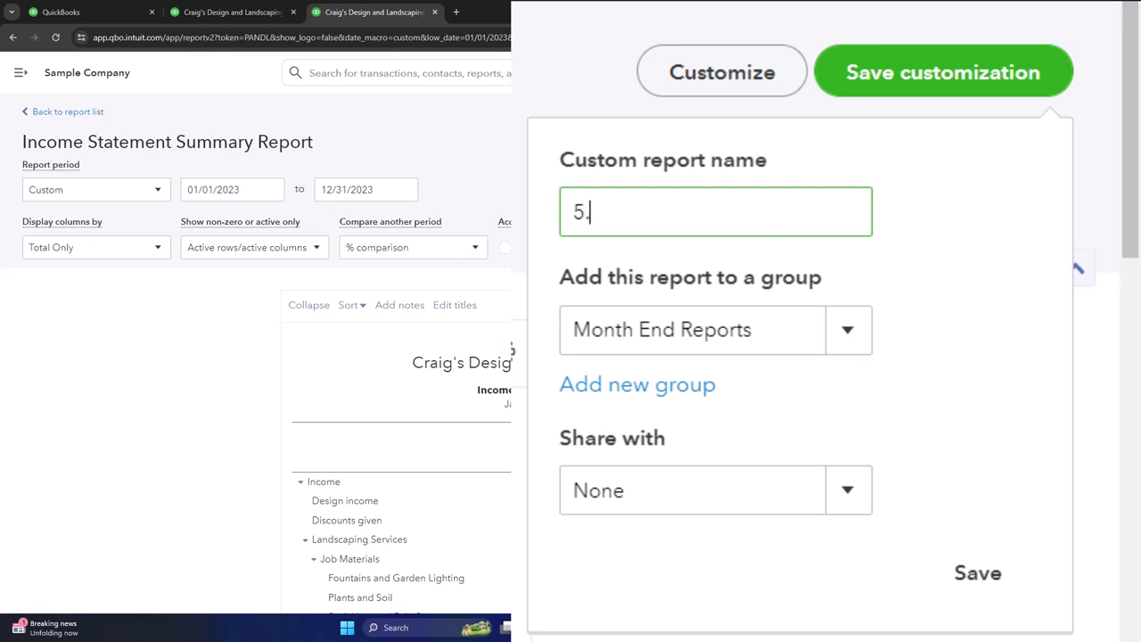
type(" Income Statement Vertical Analysis")
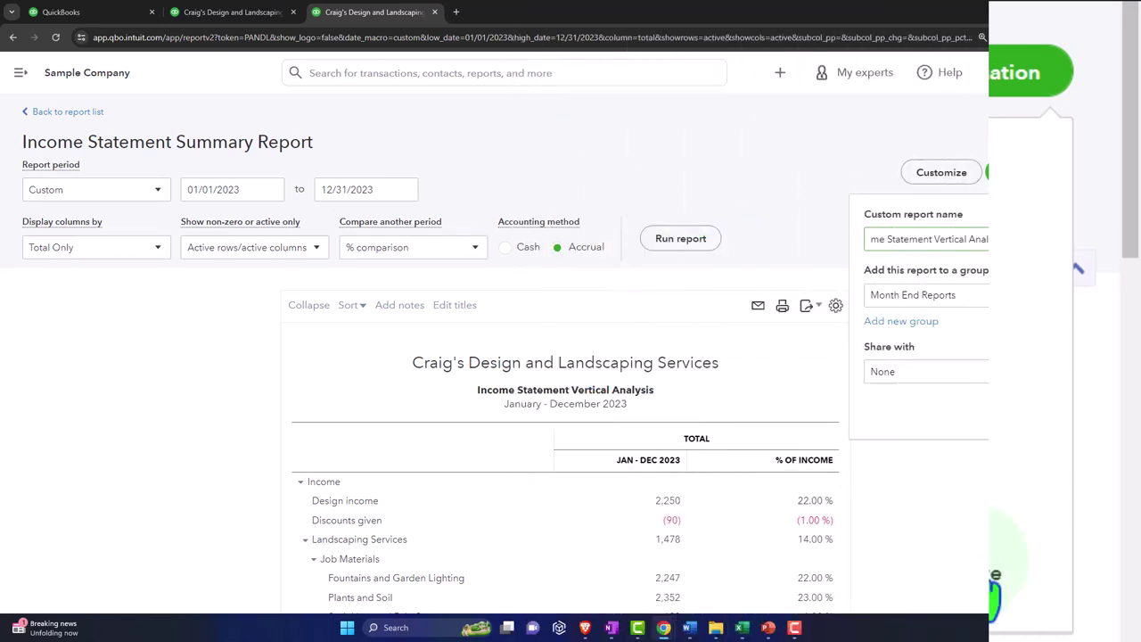
left_click(1066, 419)
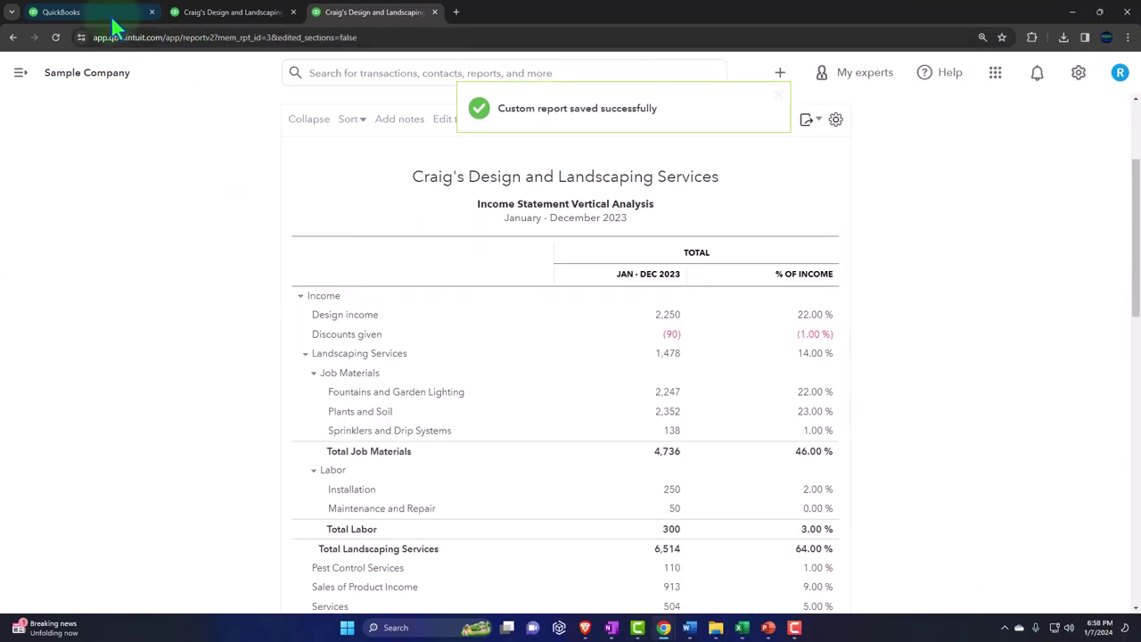
Step: Refresh the custom reports list and rename the Income Statement Summary report as "4. Income Statement Summary"
left_click(107, 17)
left_click(55, 38)
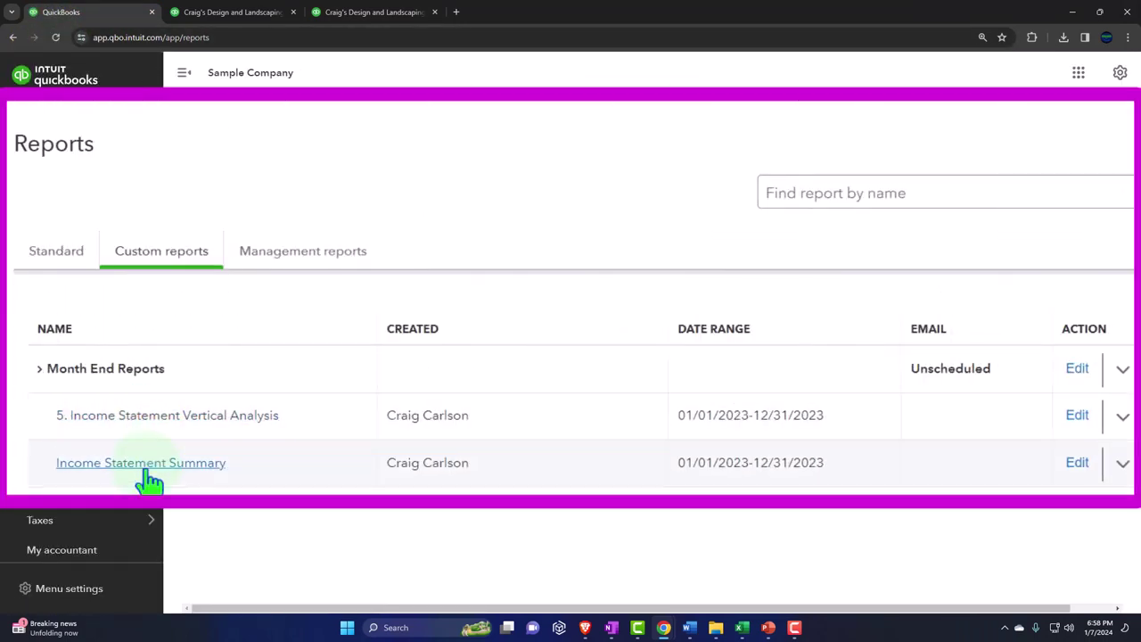
left_click(1078, 464)
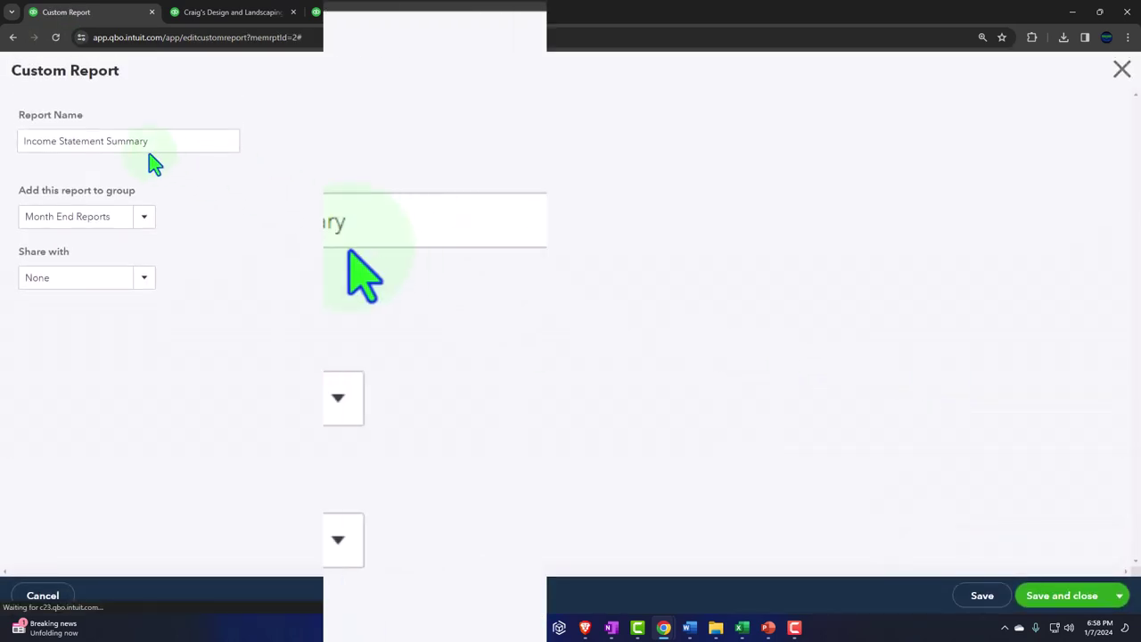
triple_click(93, 142)
key("Home")
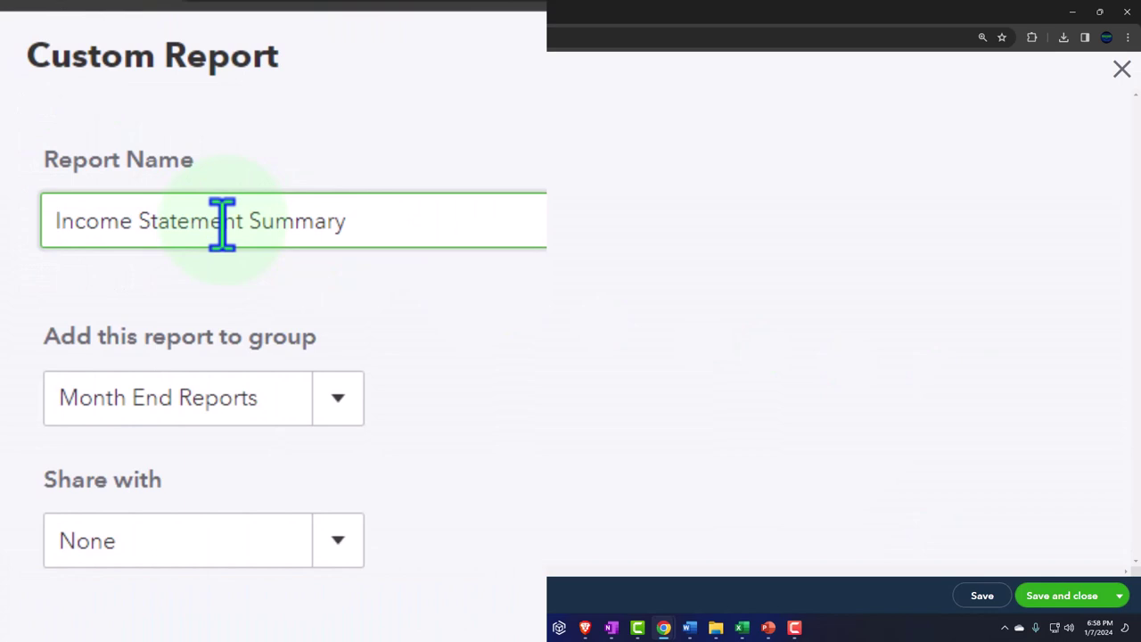
type("4.")
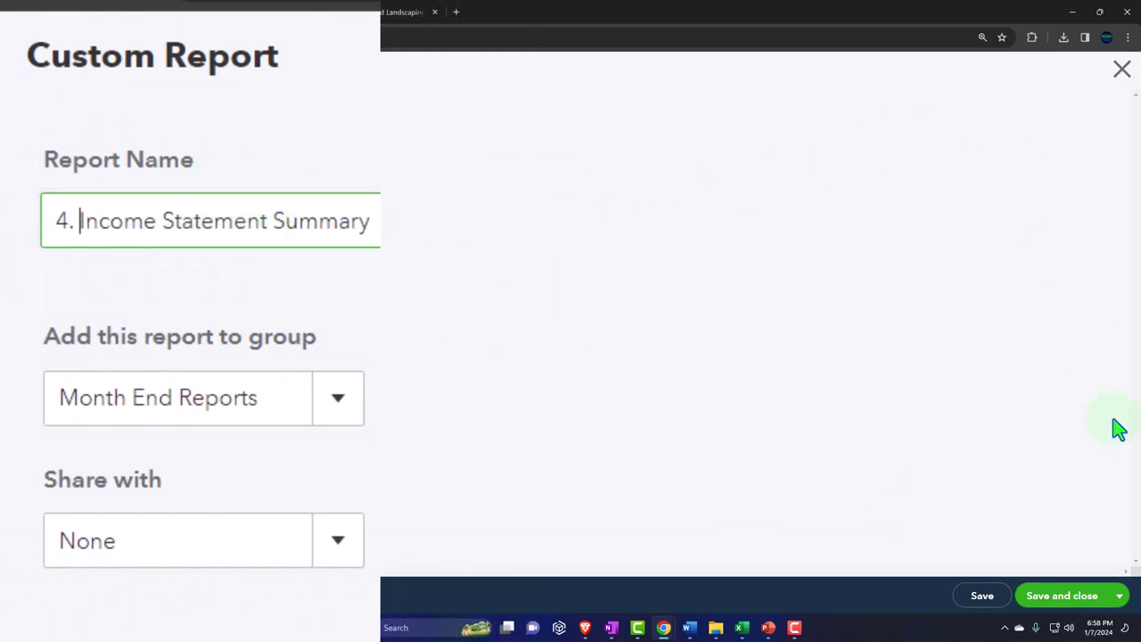
left_click(983, 596)
left_click(589, 392)
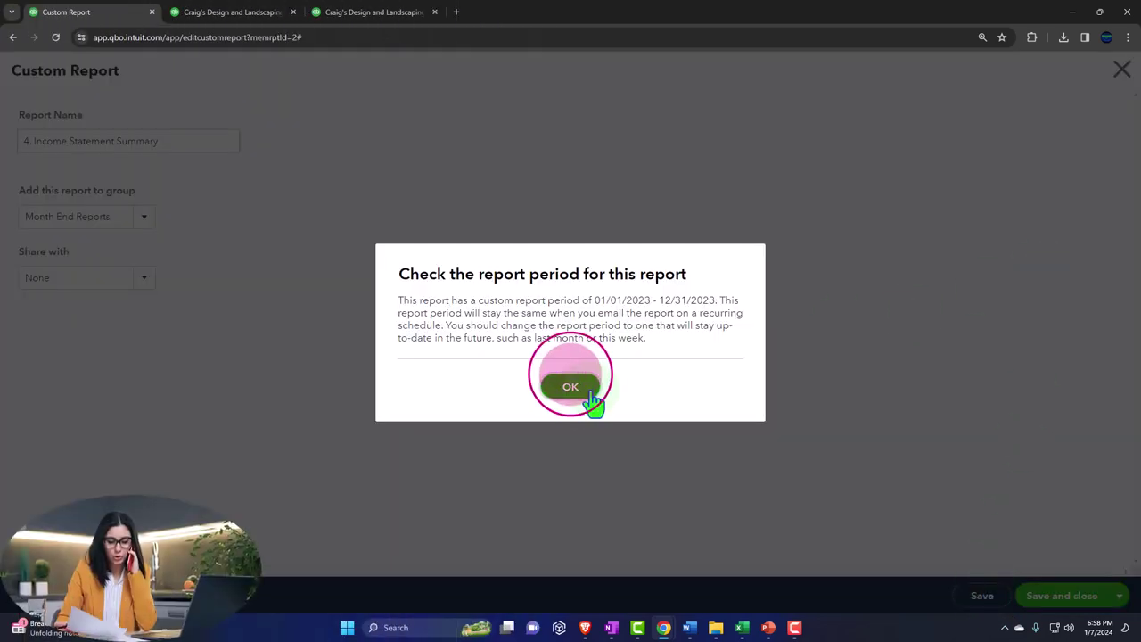
left_click(1121, 70)
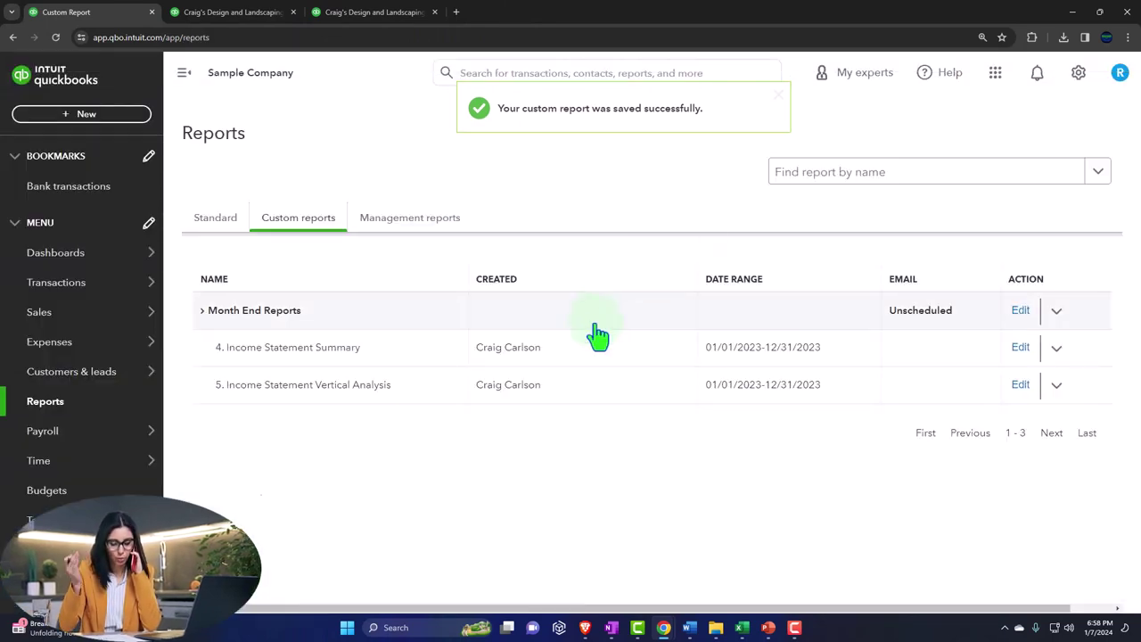
Step: Return to the Income Statement Vertical Analysis report, remove the % of Income comparison, and rerun it
left_click(379, 14)
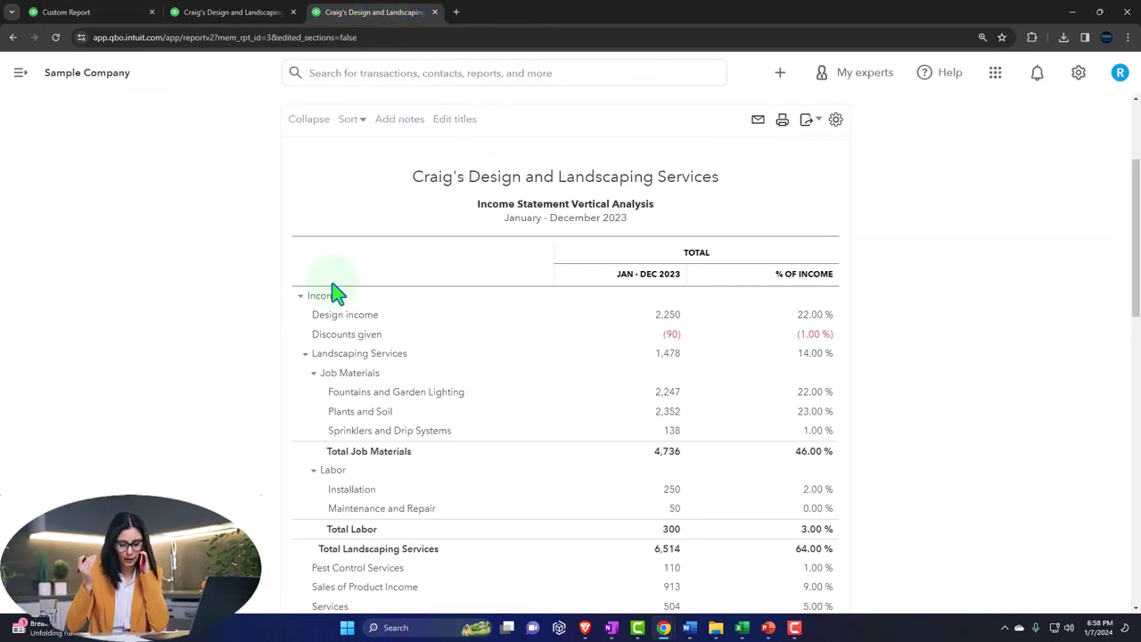
scroll(330, 297, "up", 2)
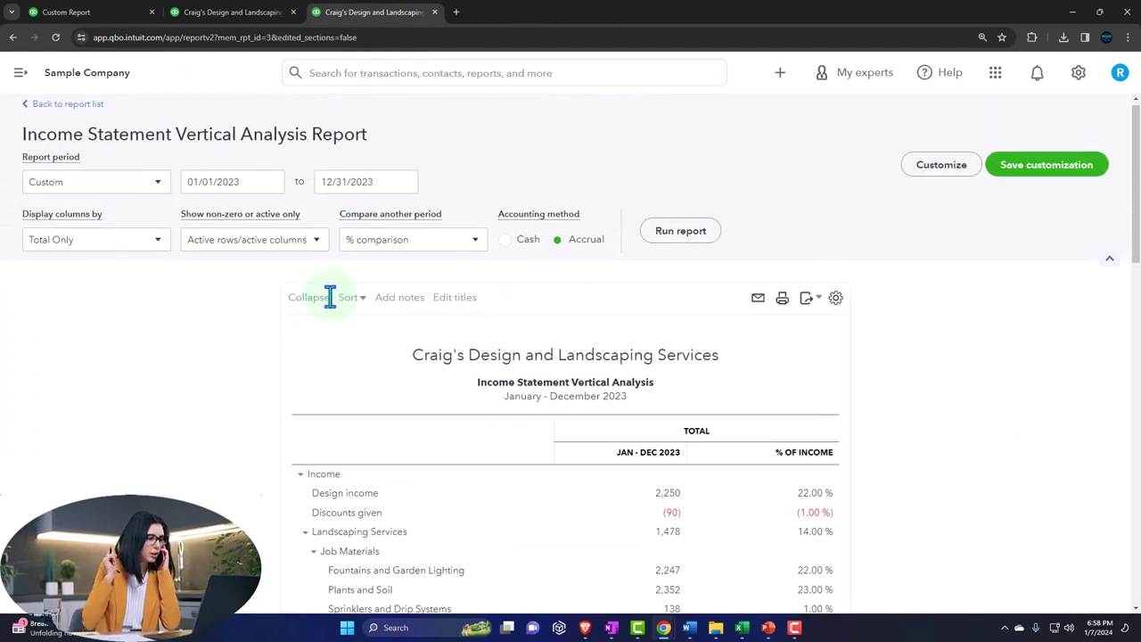
left_click(476, 252)
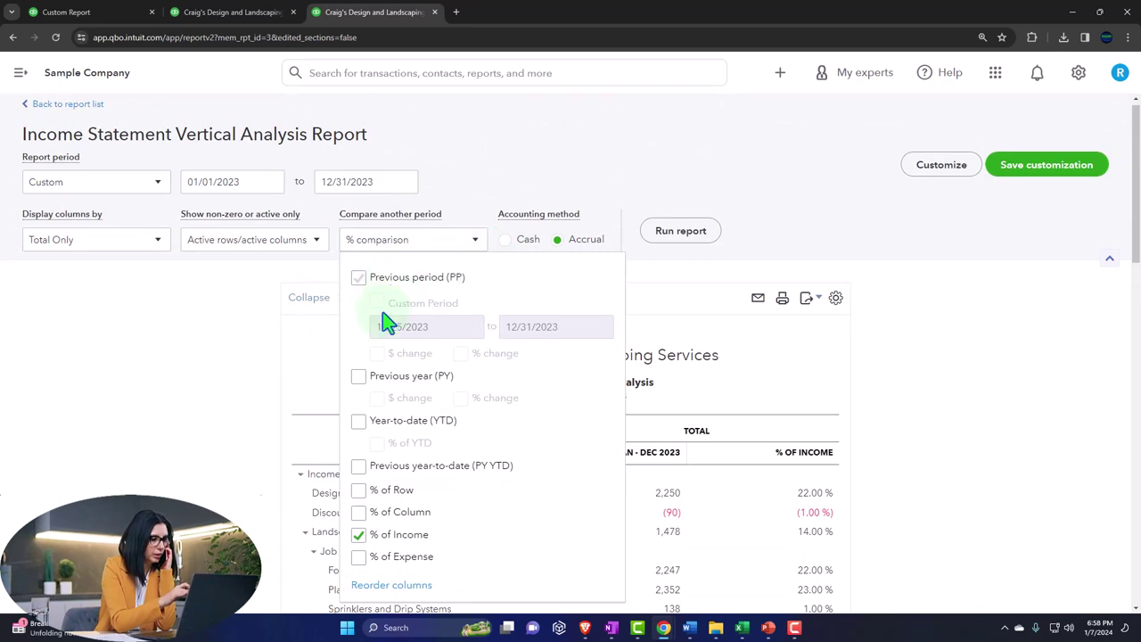
left_click(359, 534)
scroll(1008, 411, "down", 2)
scroll(745, 267, "up", 2)
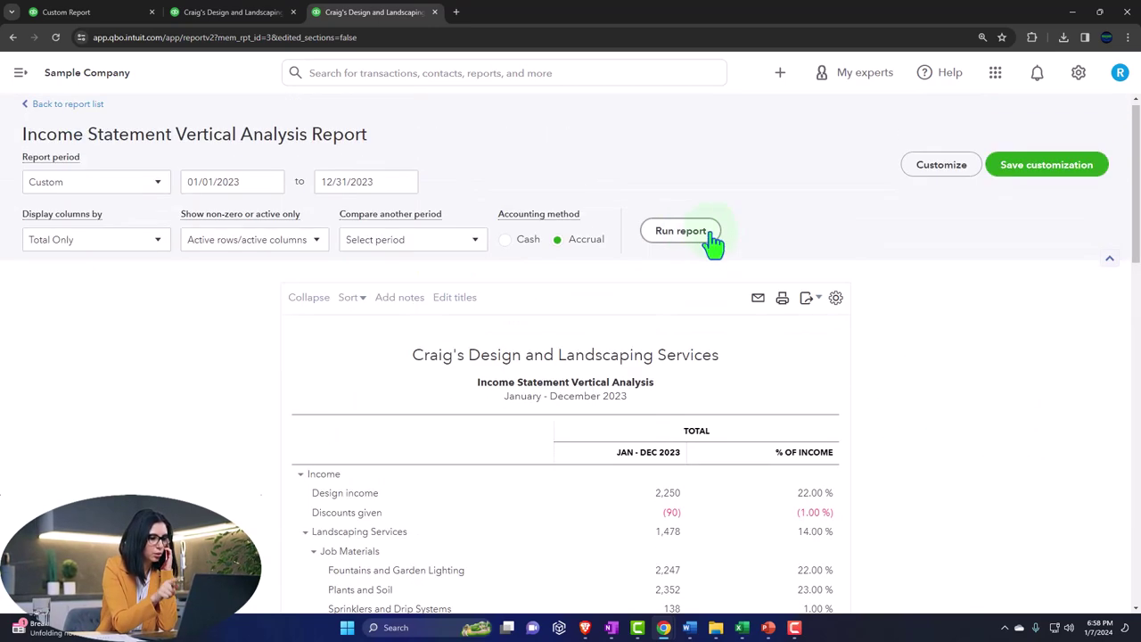
left_click(713, 241)
scroll(479, 286, "down", 2)
scroll(190, 312, "up", 2)
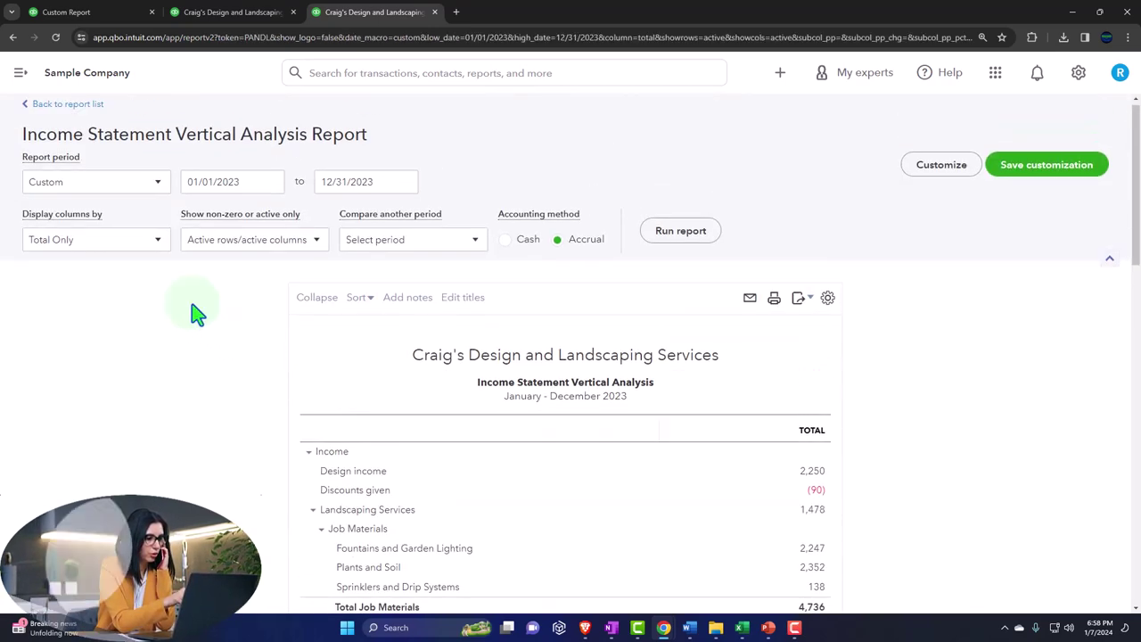
Step: Display the income statement columns by Quarters, run the report, and change its title to "Income Statement by Qt"
left_click(157, 246)
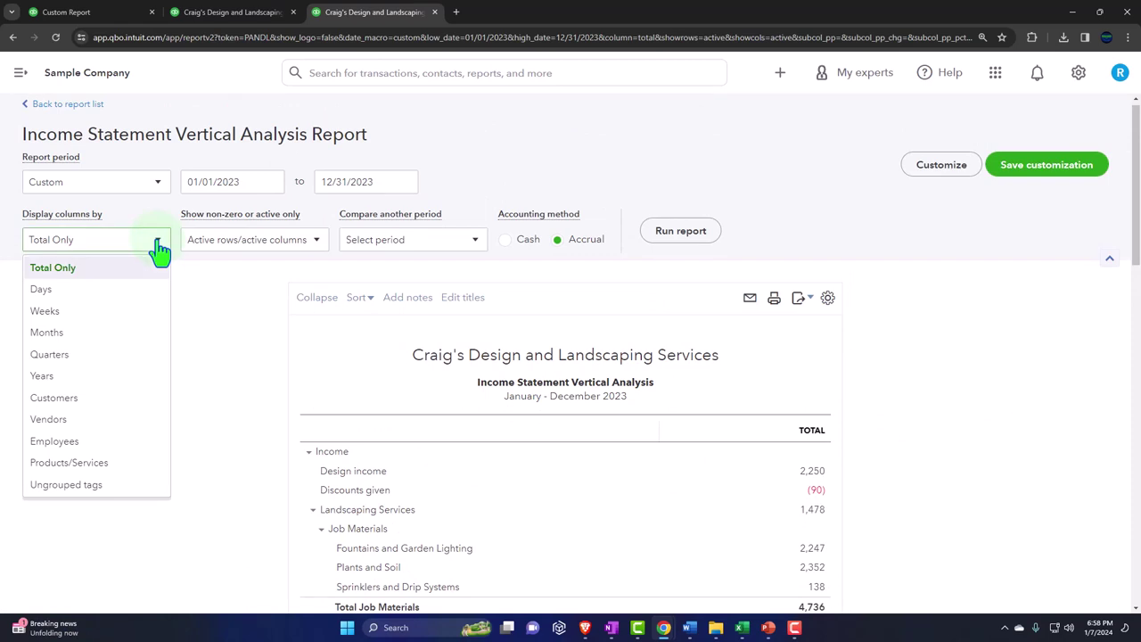
left_click(122, 356)
left_click(678, 234)
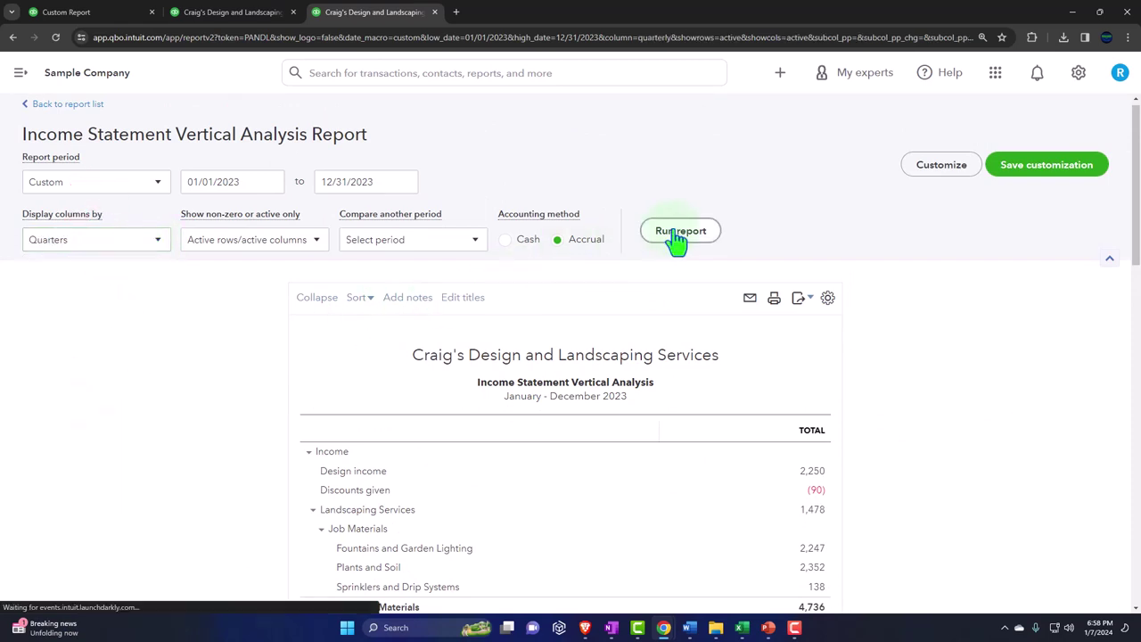
scroll(678, 255, "down", 2)
left_click(679, 147)
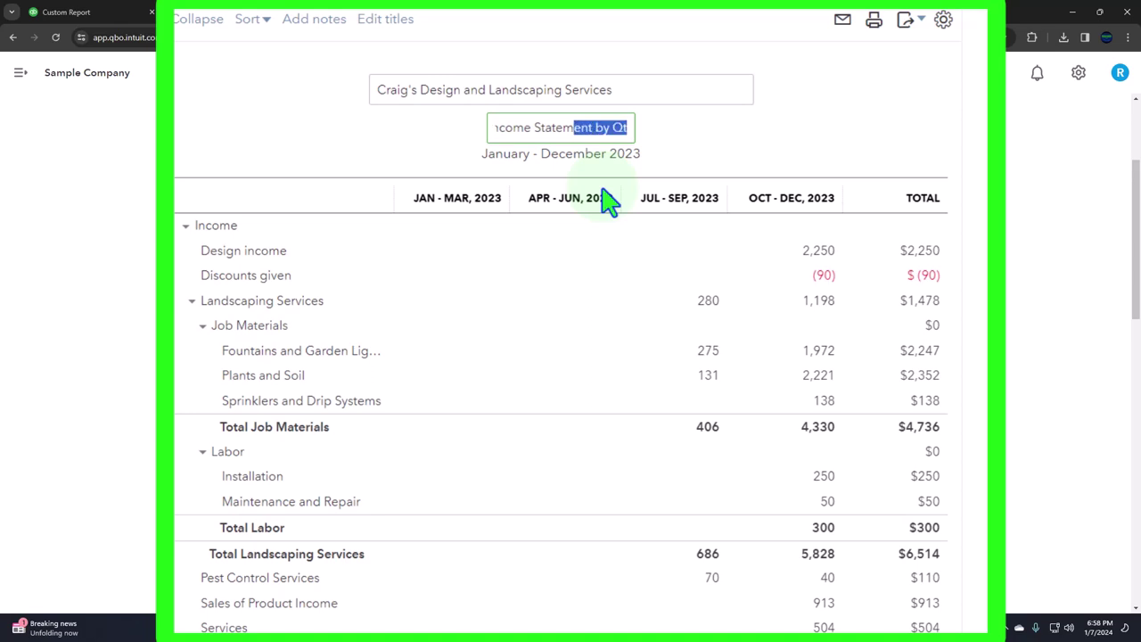
left_click(1046, 255)
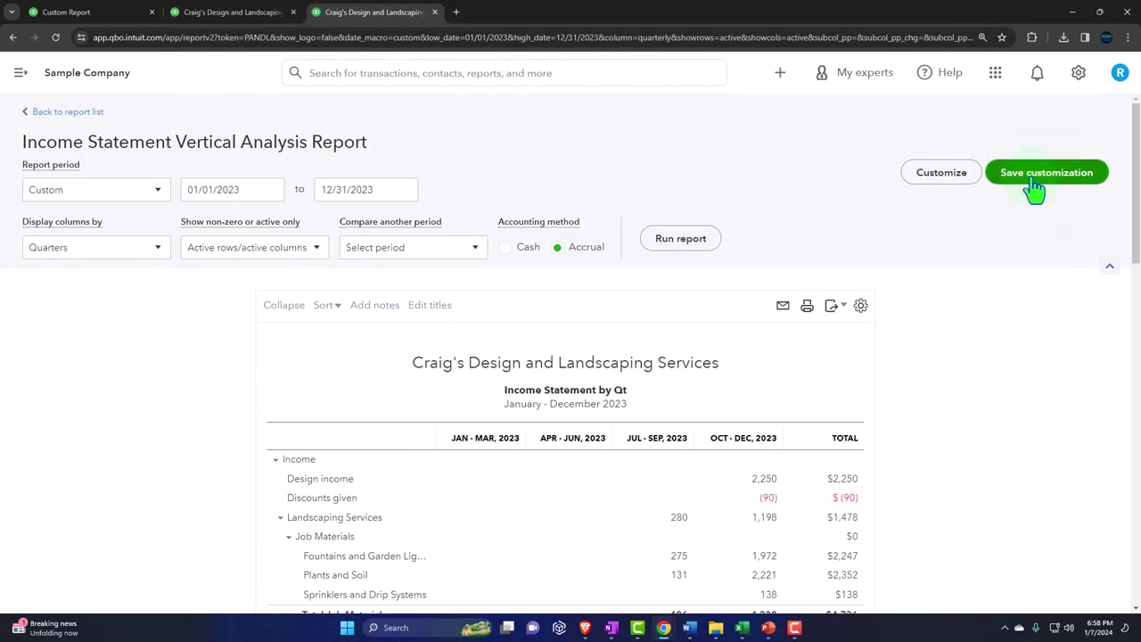
Step: Save the quarterly customization as "6. Income Statement by Qt" in the Month End Reports group
left_click(1034, 189)
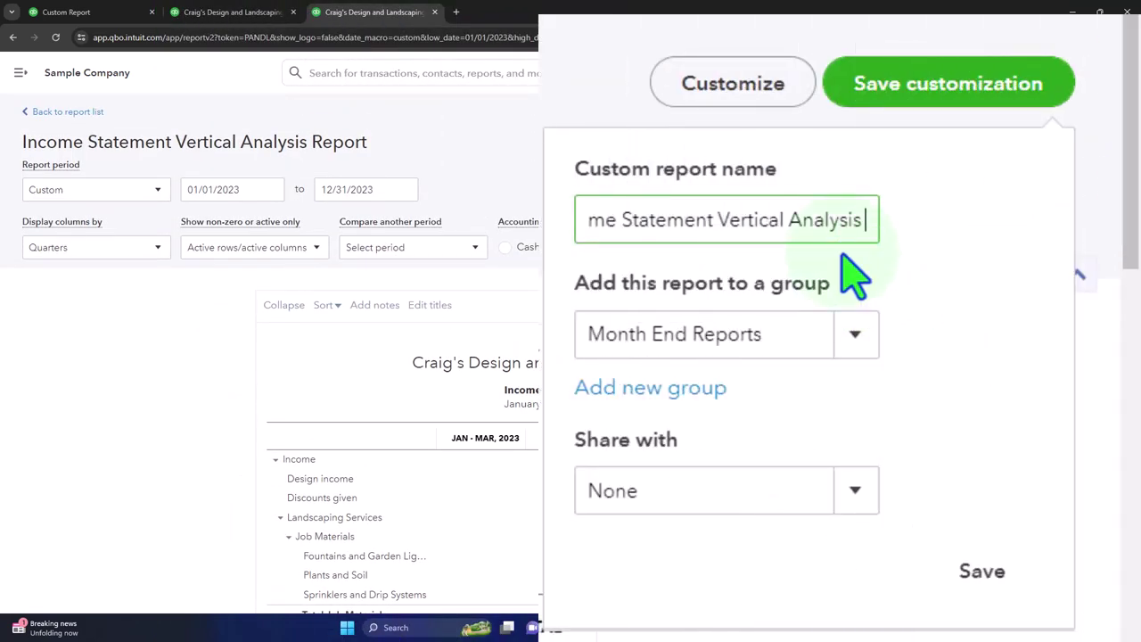
key("ctrl+a")
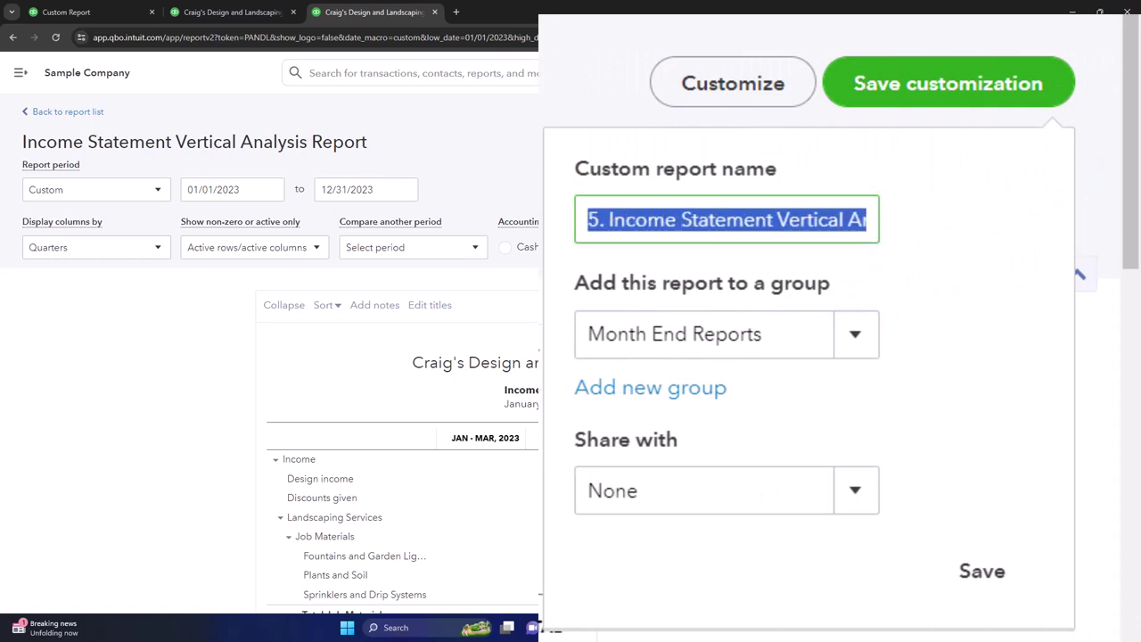
type("6. Income Statement by Qt")
left_click(982, 570)
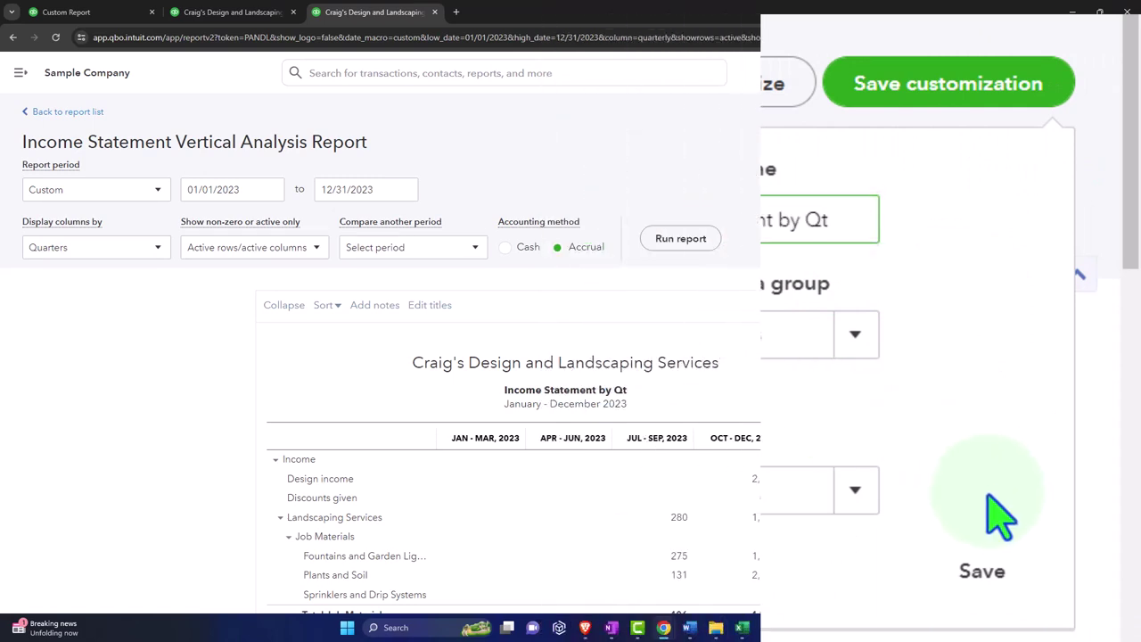
scroll(1061, 421, "down", 2)
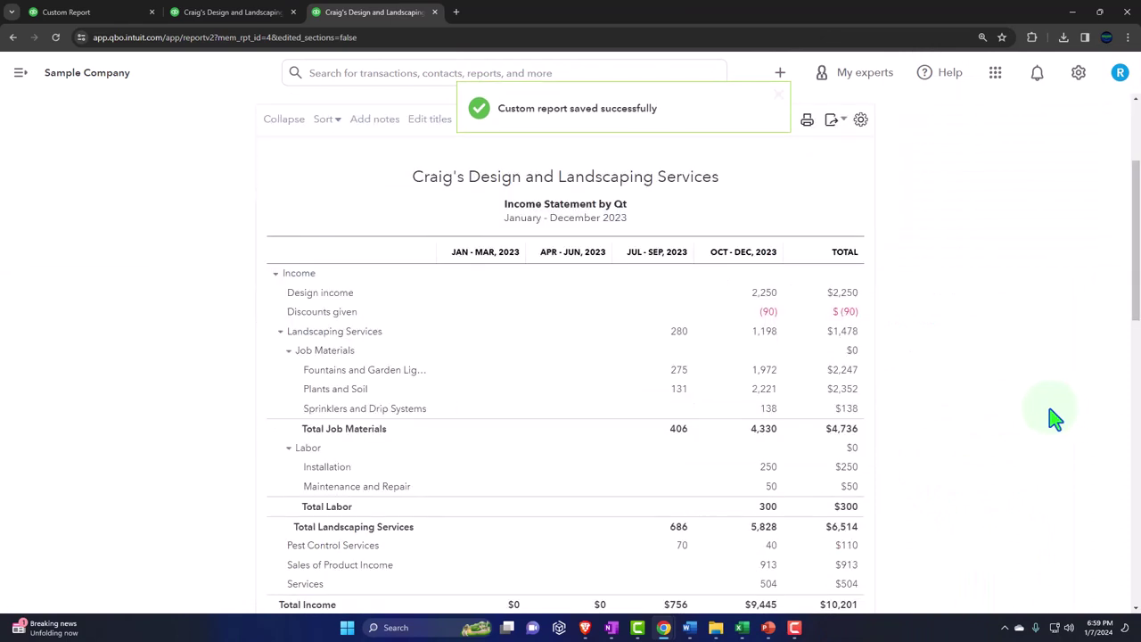
Step: Refresh the custom reports list and close the two other open report tabs
left_click(108, 13)
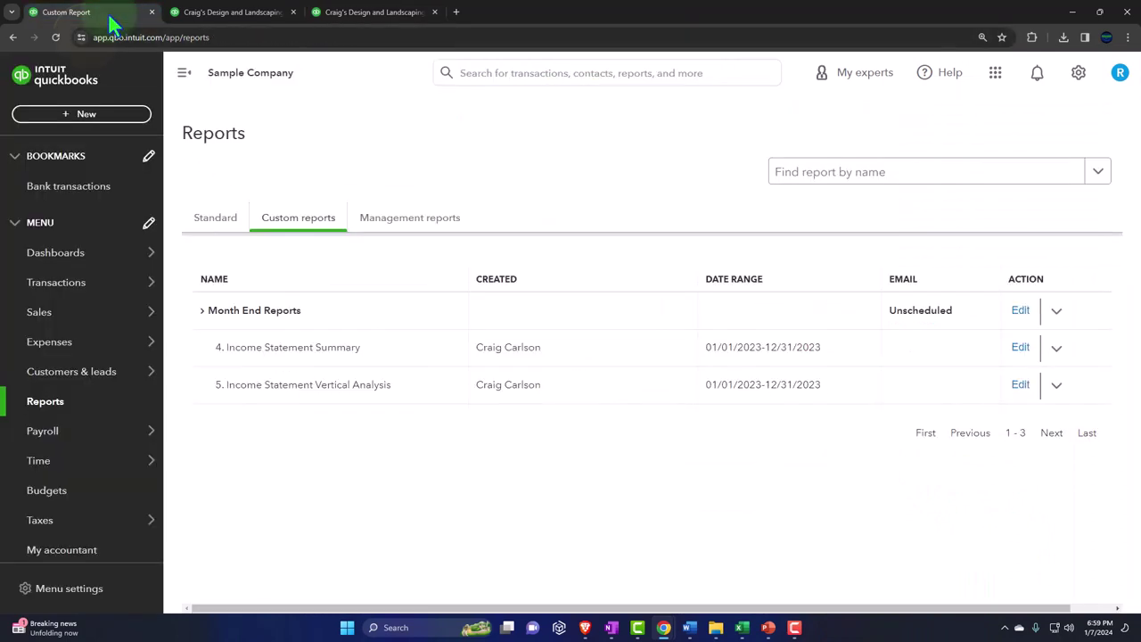
left_click(57, 37)
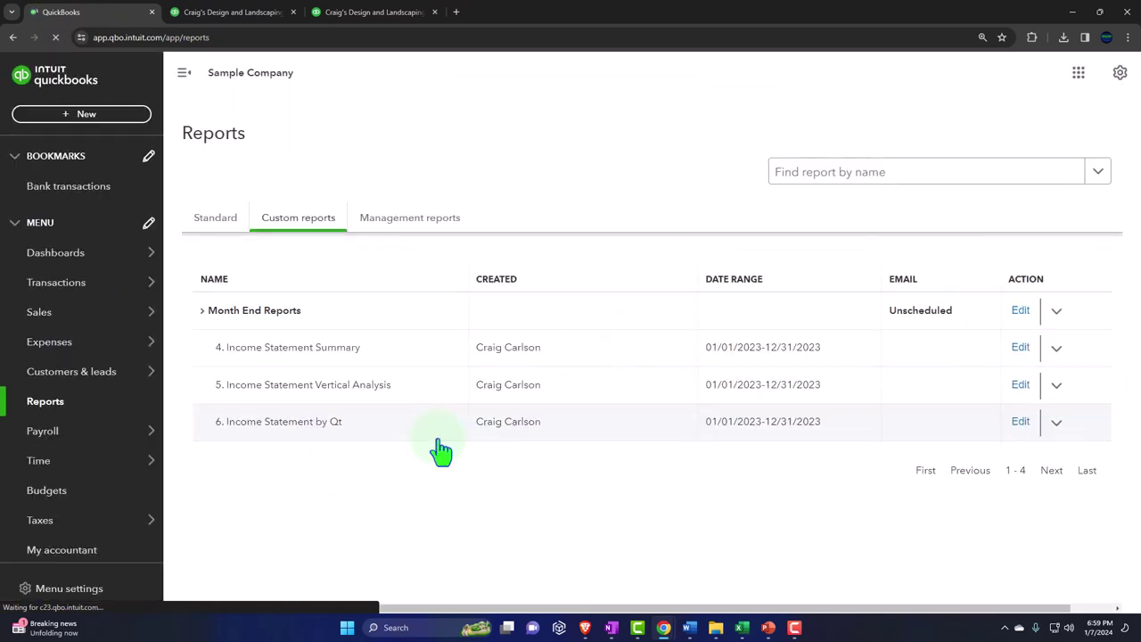
left_click(253, 20)
left_click(294, 13)
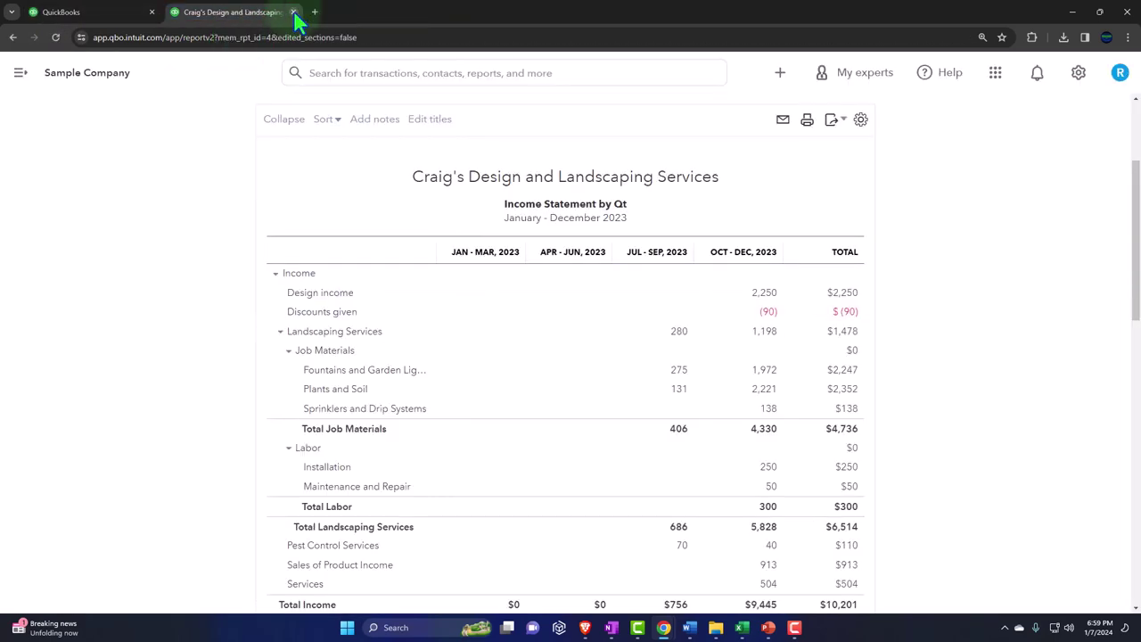
left_click(295, 13)
Step: Duplicate the reports list in a new browser tab and open the custom report "4. Income Statement Summary" there
left_click(396, 486)
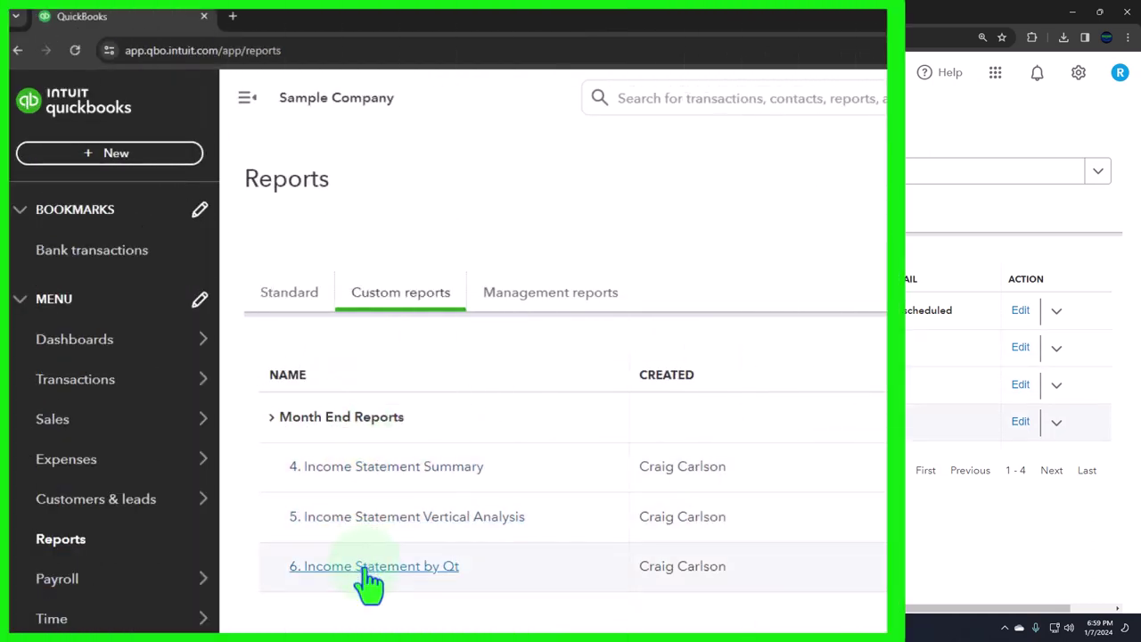
right_click(391, 482)
key("Escape")
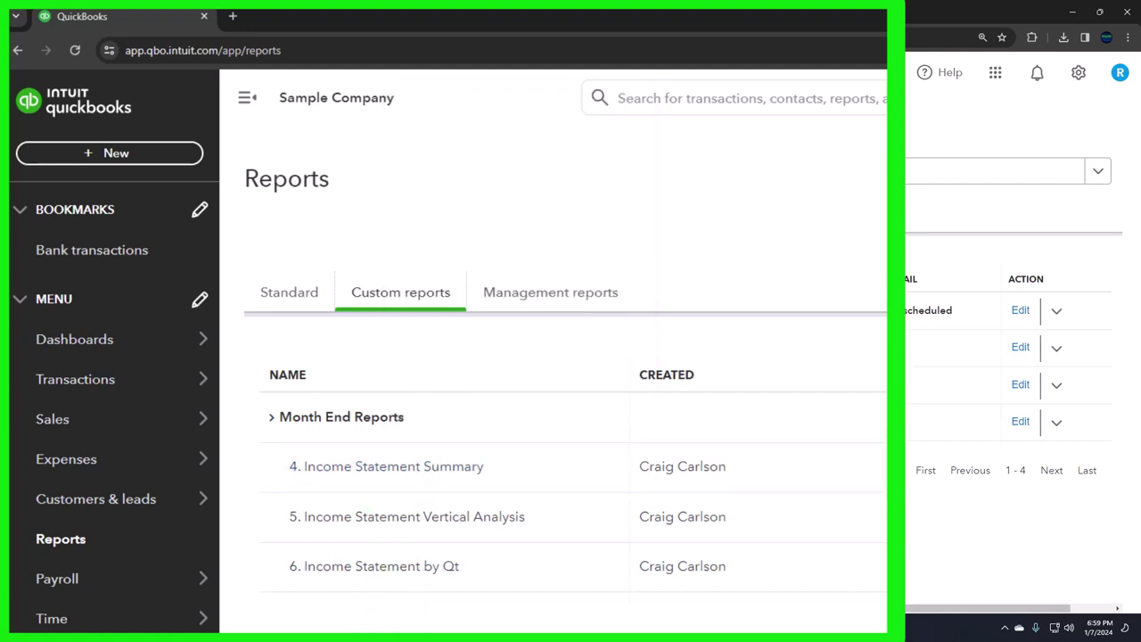
right_click(148, 21)
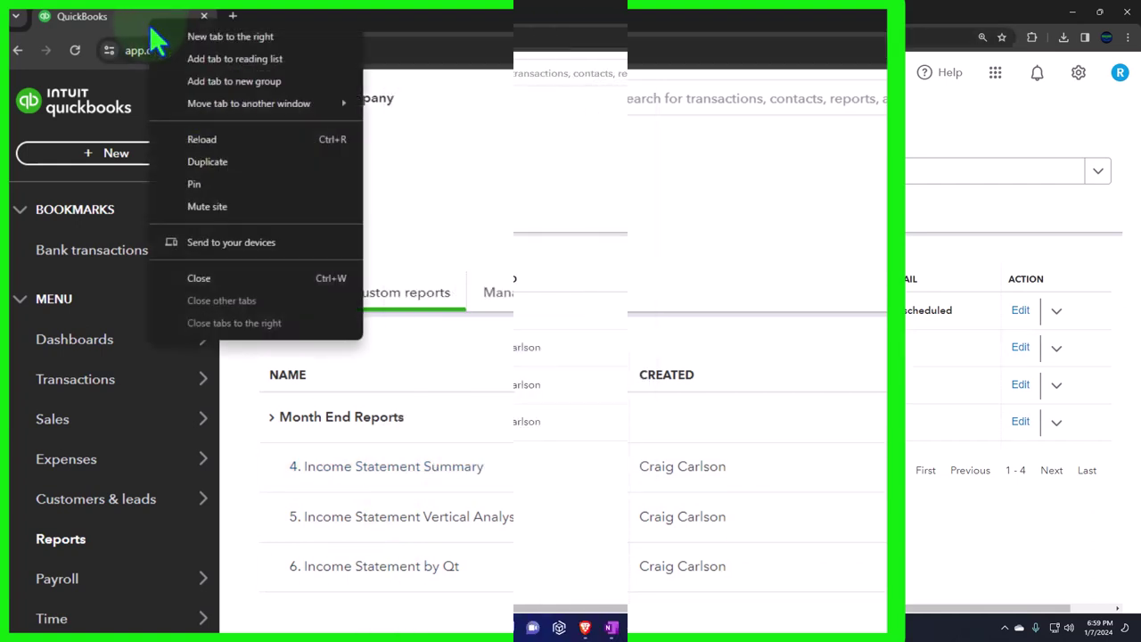
left_click(156, 119)
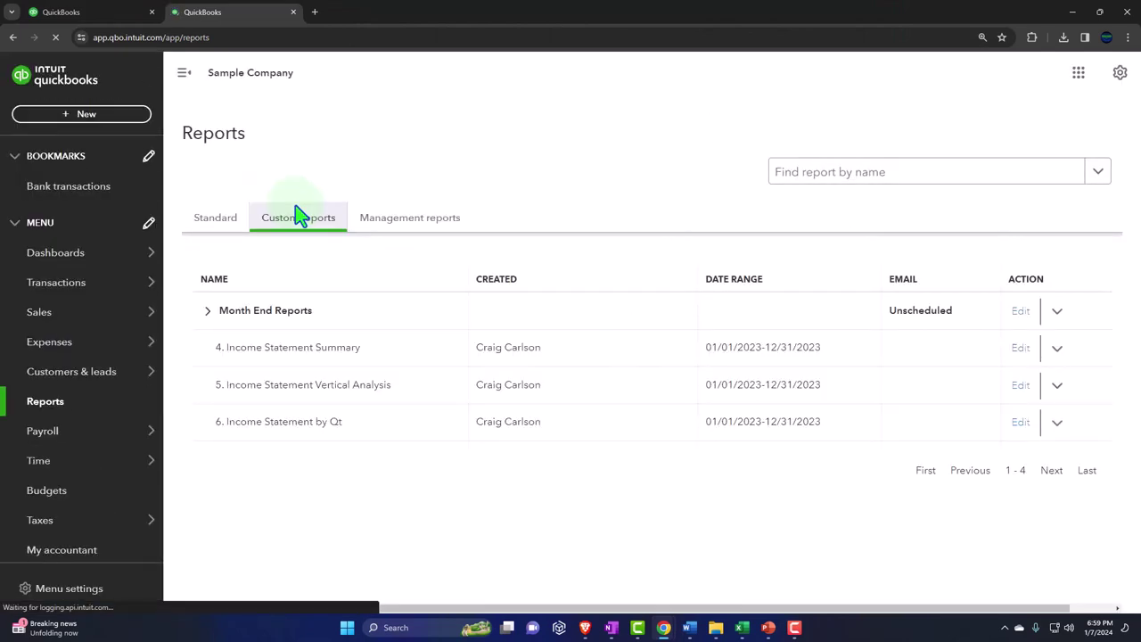
left_click(303, 216)
left_click(324, 348)
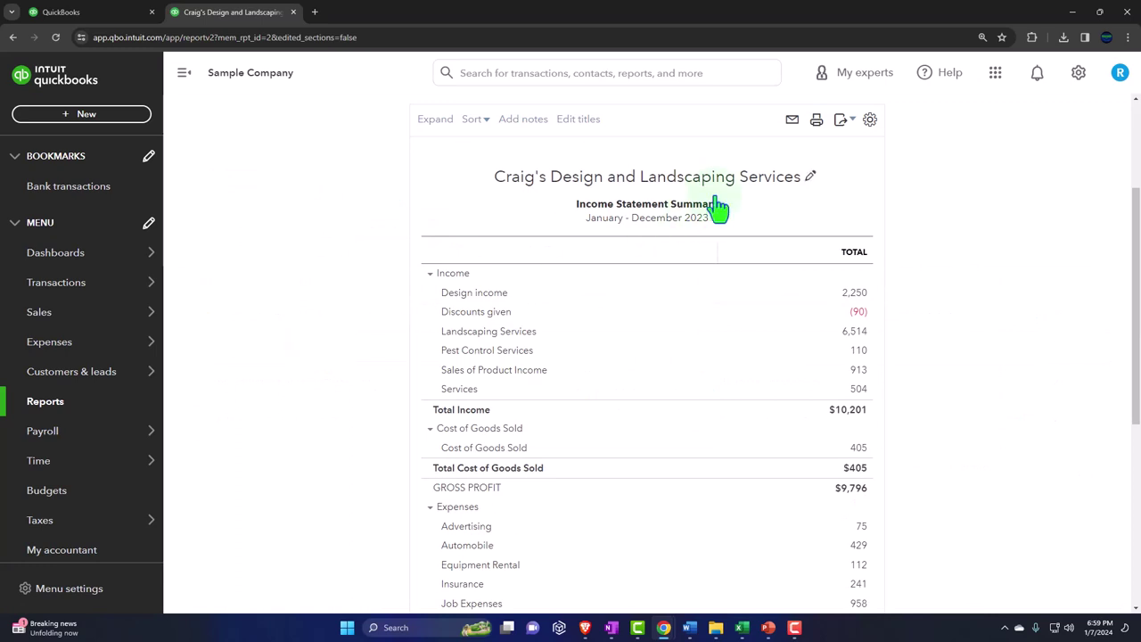
Step: Export the Income Statement Summary to Excel and open the downloaded workbook with editing enabled
left_click(847, 122)
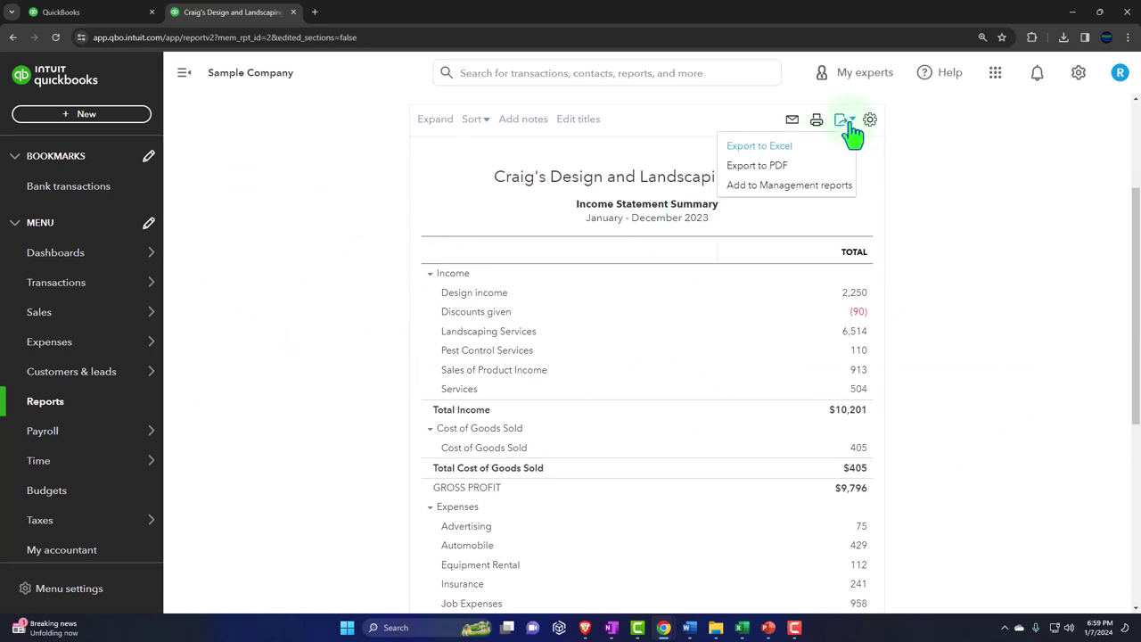
left_click(789, 146)
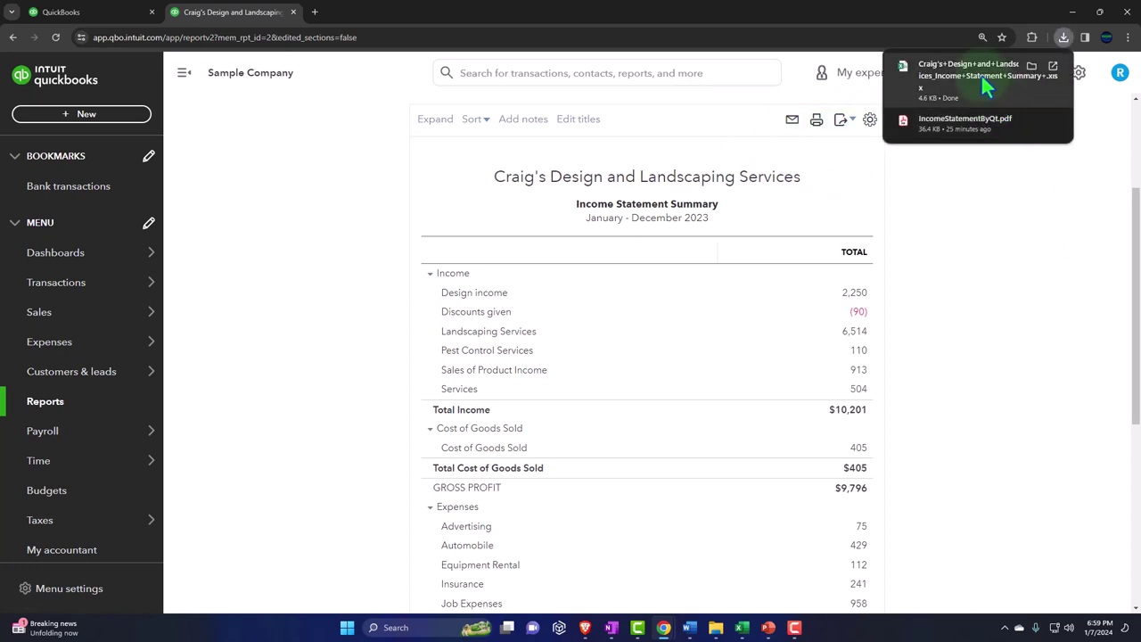
left_click(981, 75)
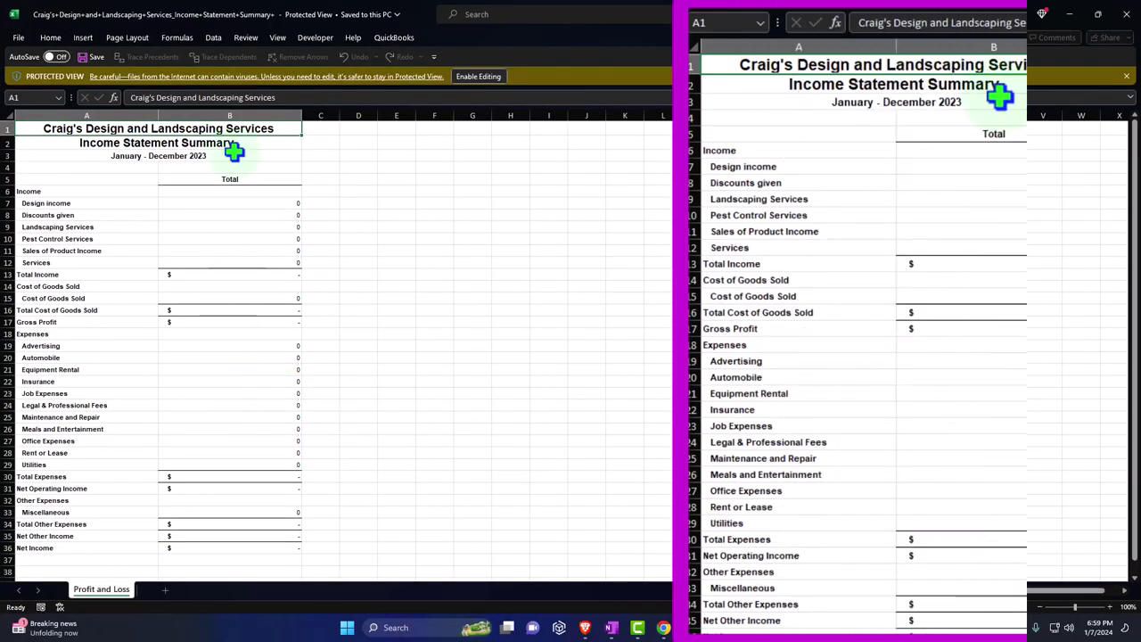
left_click(479, 77)
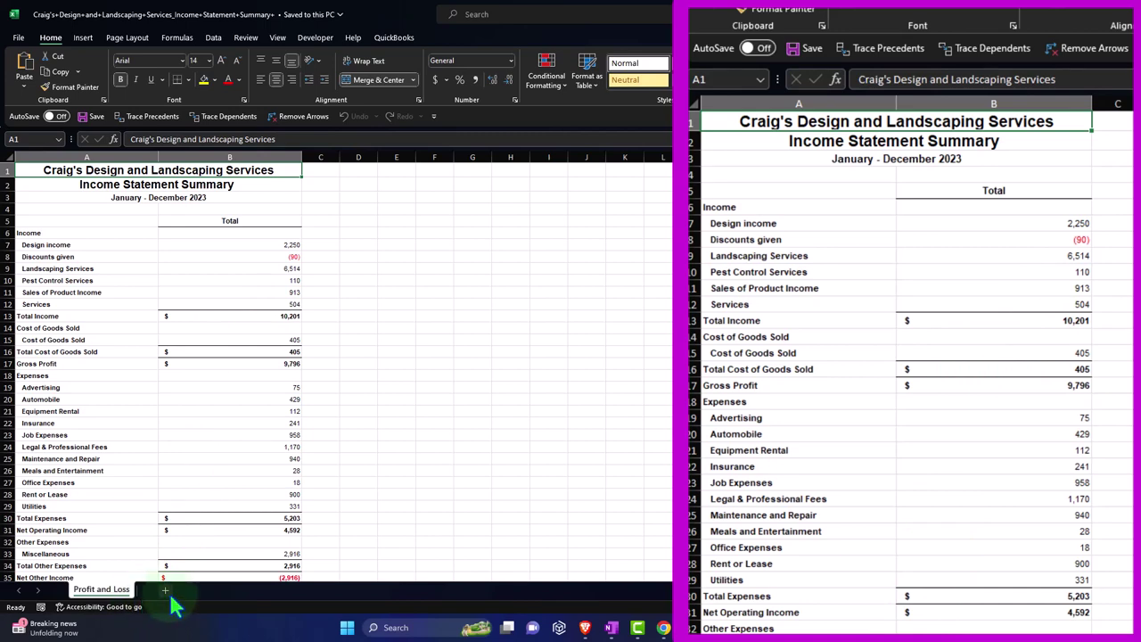
Step: Bring up the Month End Reporsts 12.31.23 workbook and move the exported Profit and Loss sheet into it
mouse_move(741, 628)
left_click(697, 559)
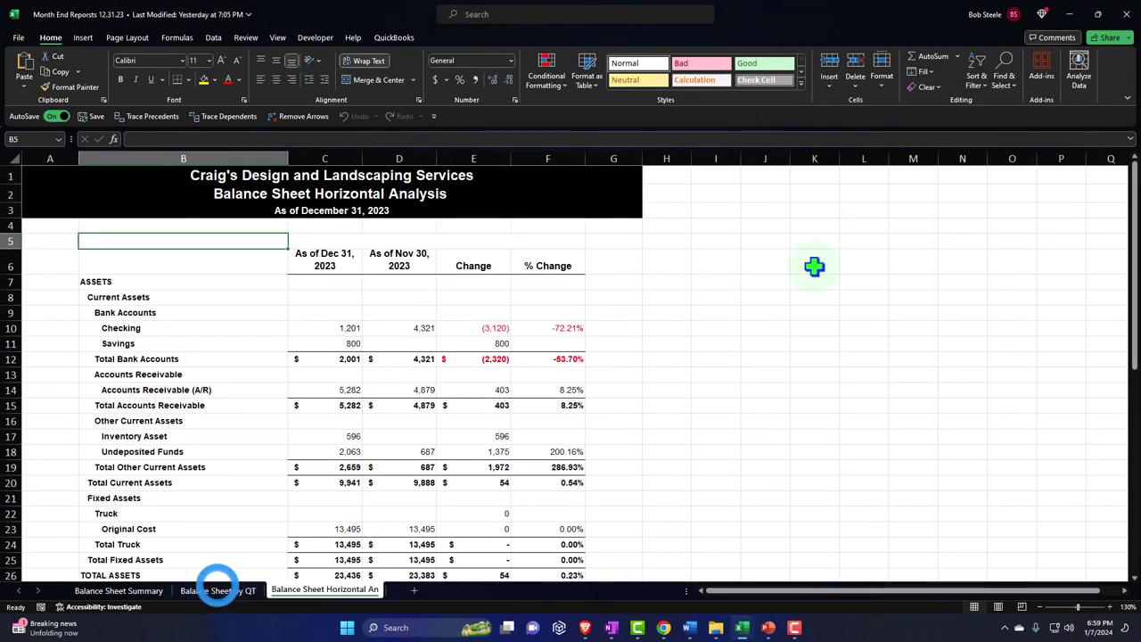
left_click(1070, 15)
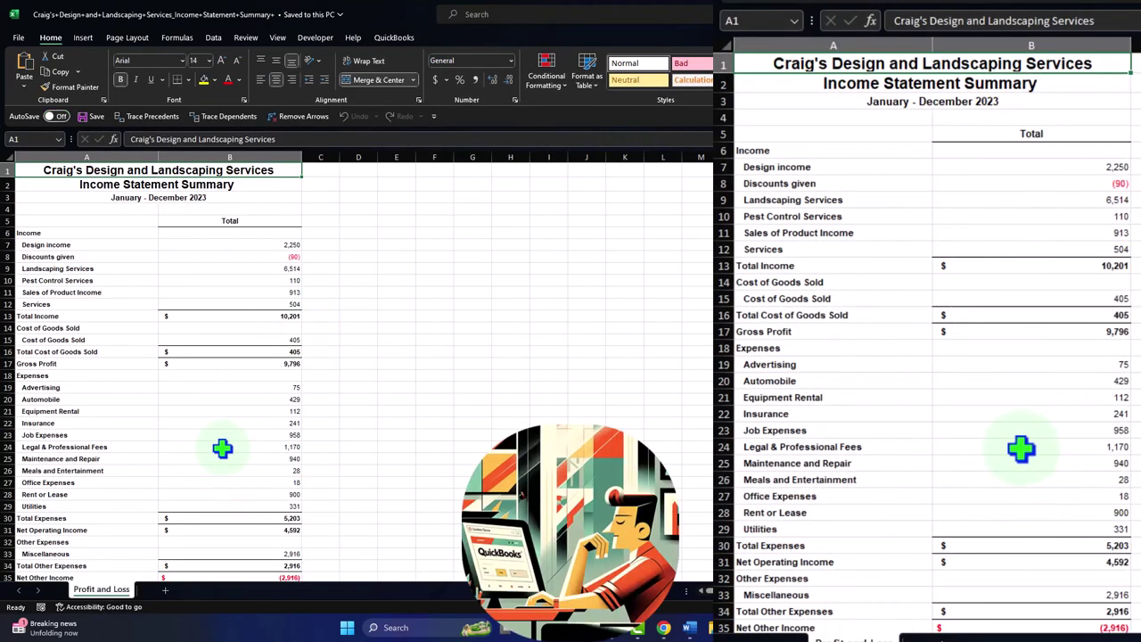
right_click(117, 595)
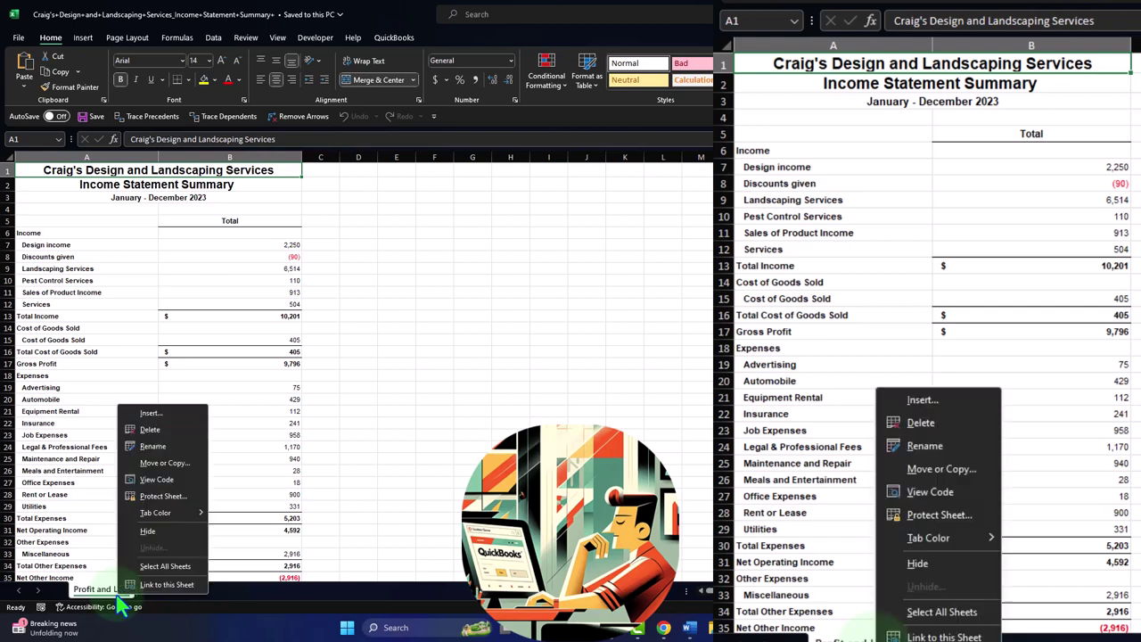
left_click(161, 463)
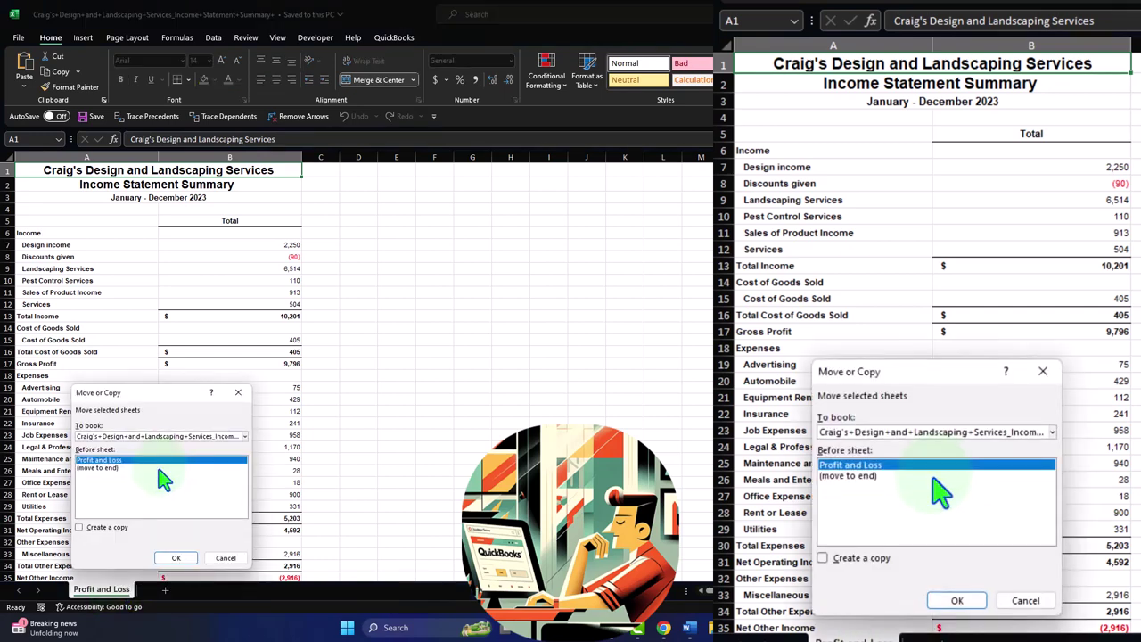
left_click(143, 437)
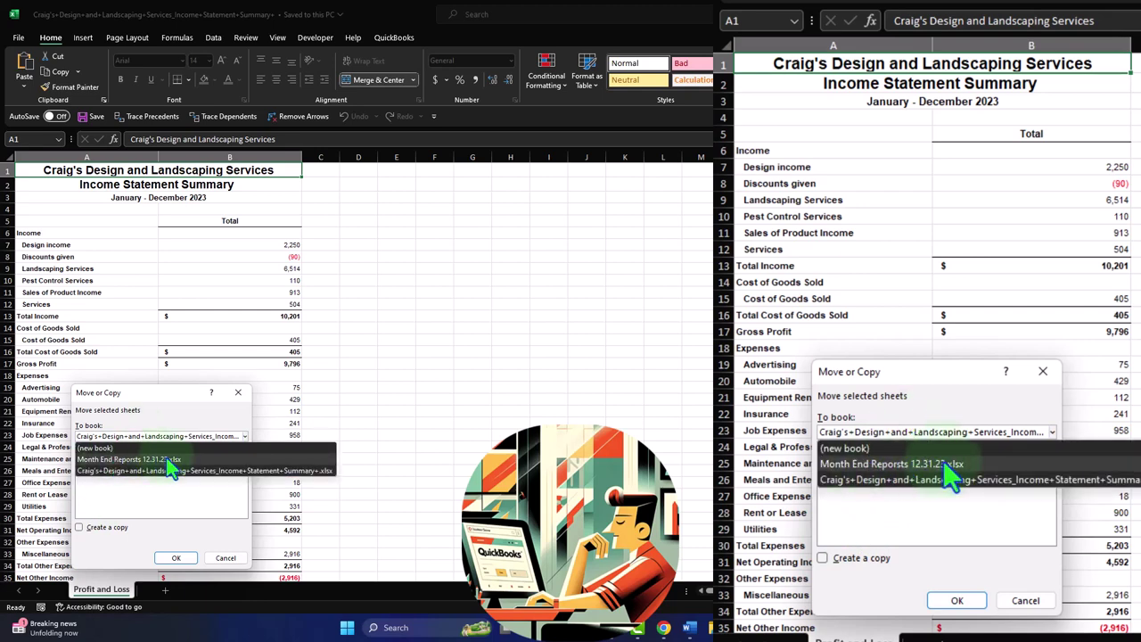
left_click(167, 460)
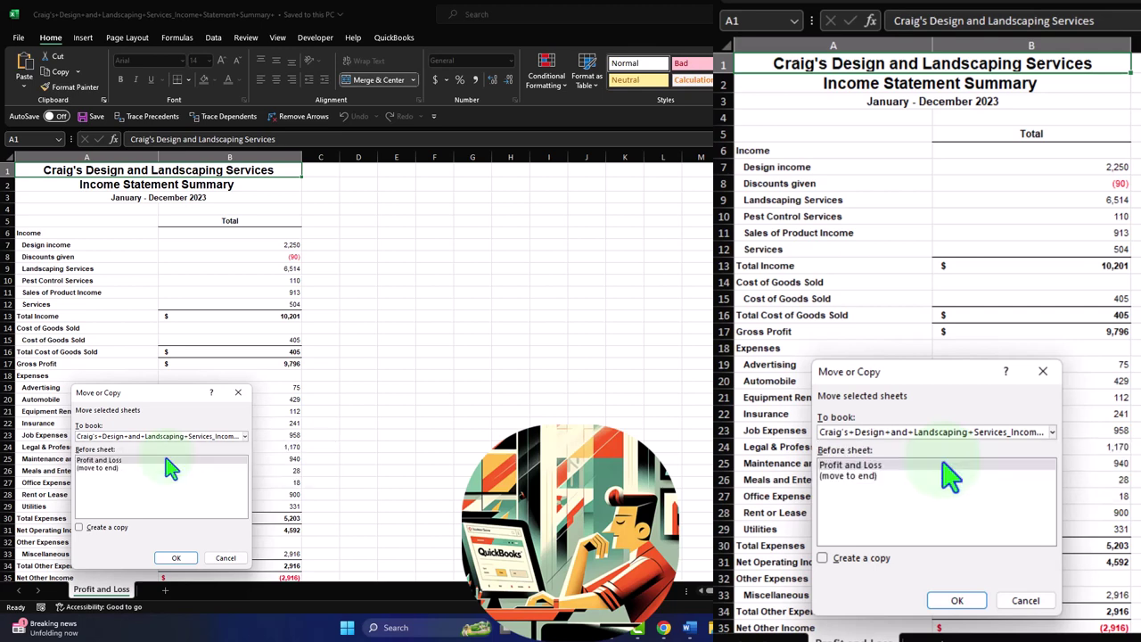
left_click(173, 558)
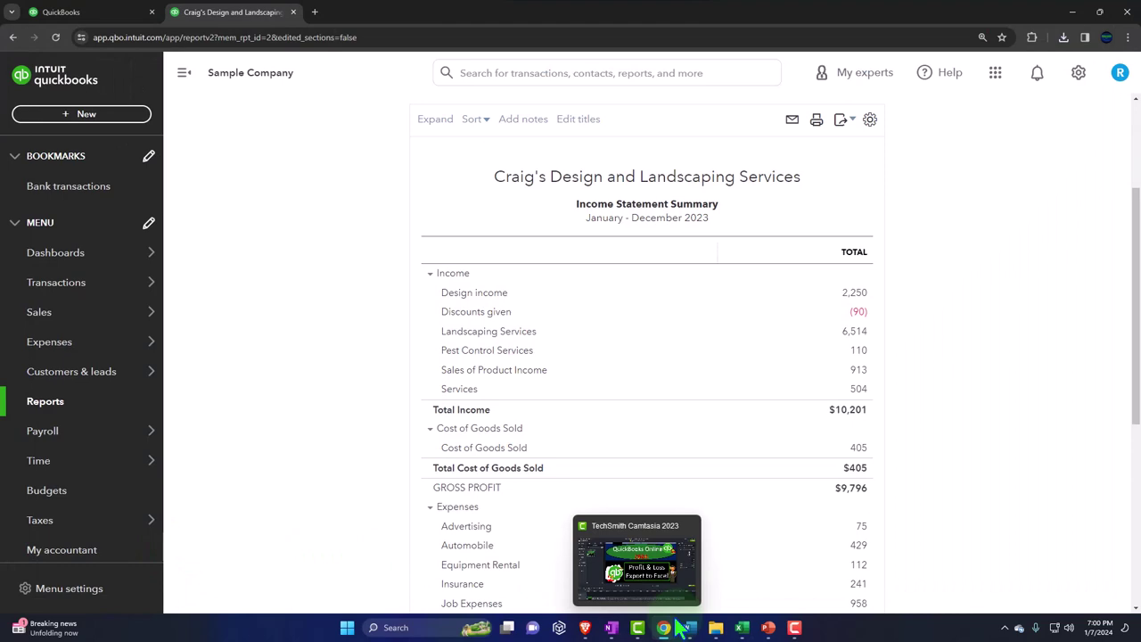
Step: In the Month End Reporsts 12.31.23 workbook, move the Profit and Loss sheet to the end and rename it "P&L Summary"
mouse_move(741, 628)
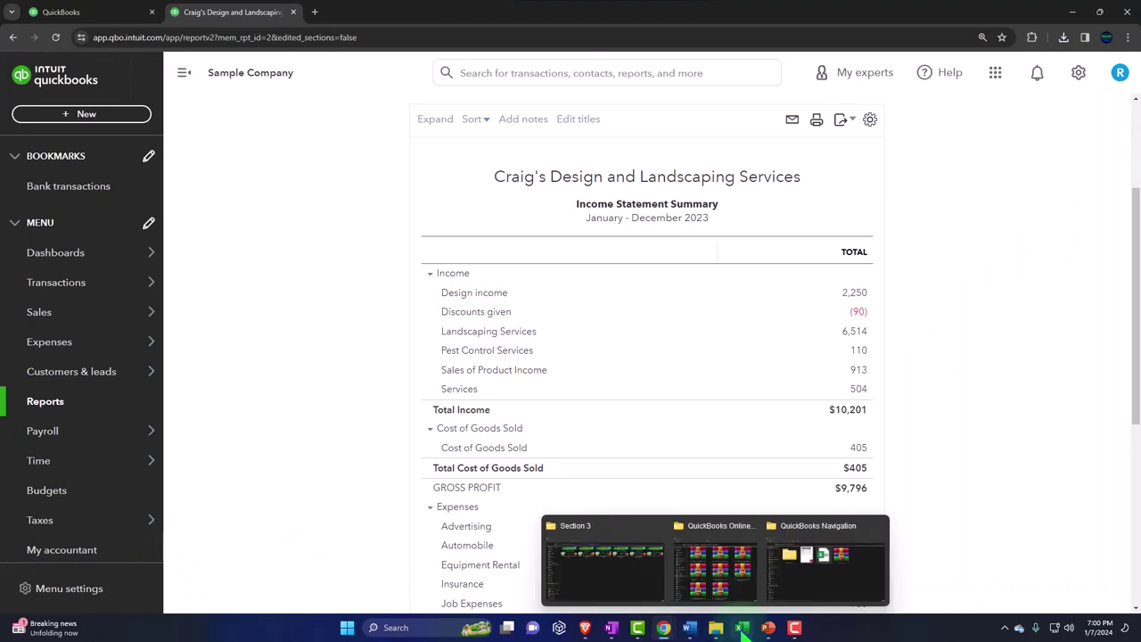
left_click(637, 522)
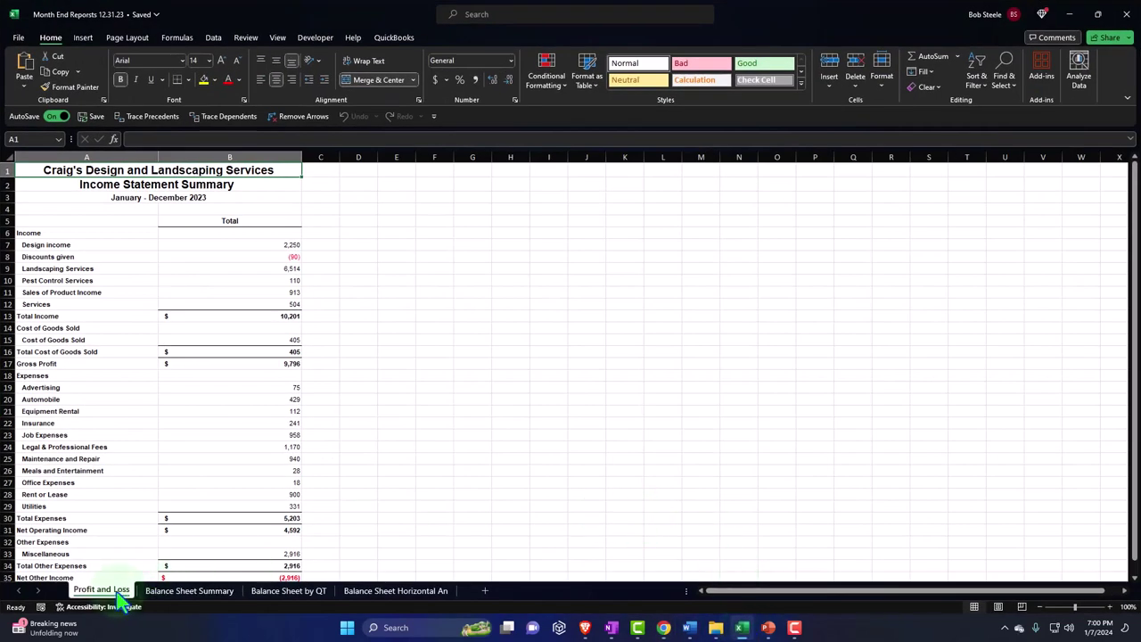
mouse_move(120, 592)
left_mouse_down()
mouse_move(455, 597)
mouse_move(347, 592)
left_mouse_up()
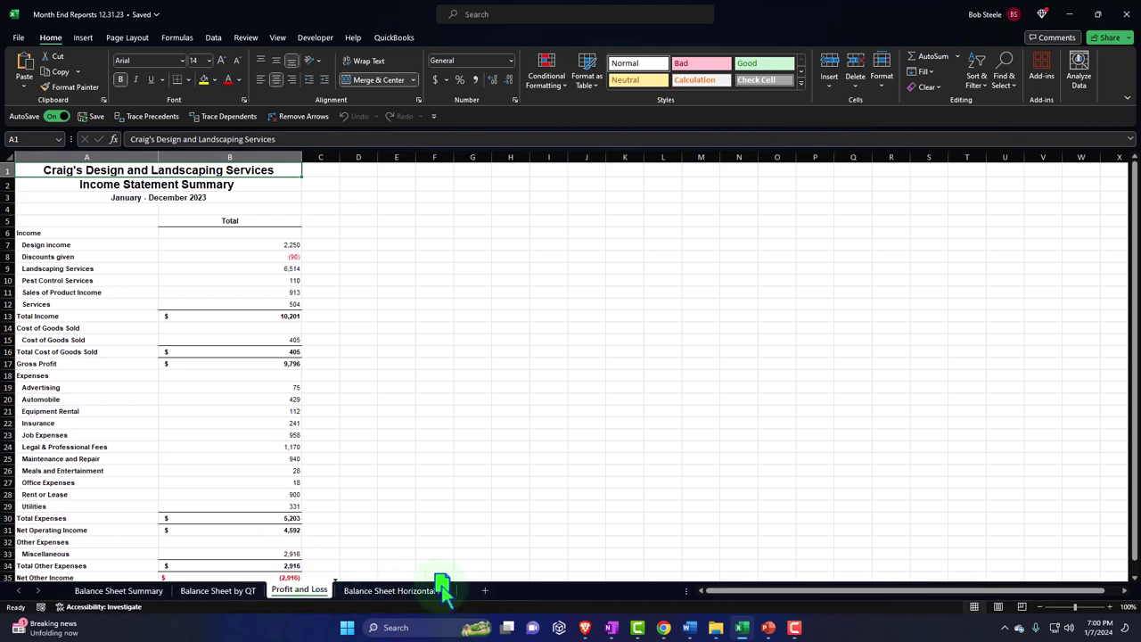
left_click_drag(461, 588, 489, 552)
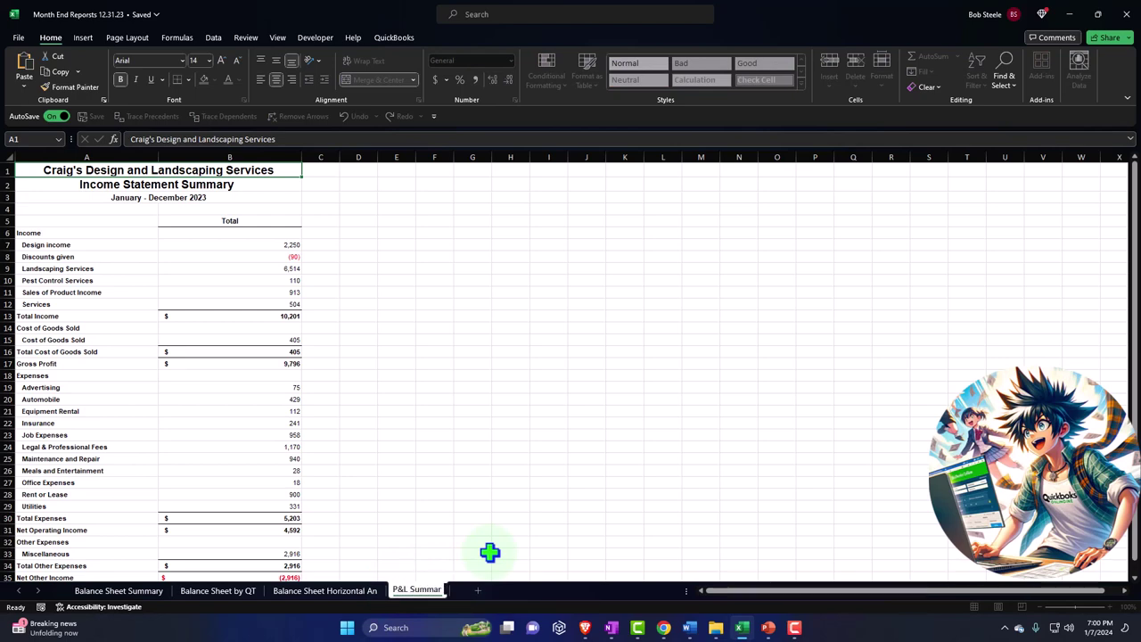
left_click(489, 553)
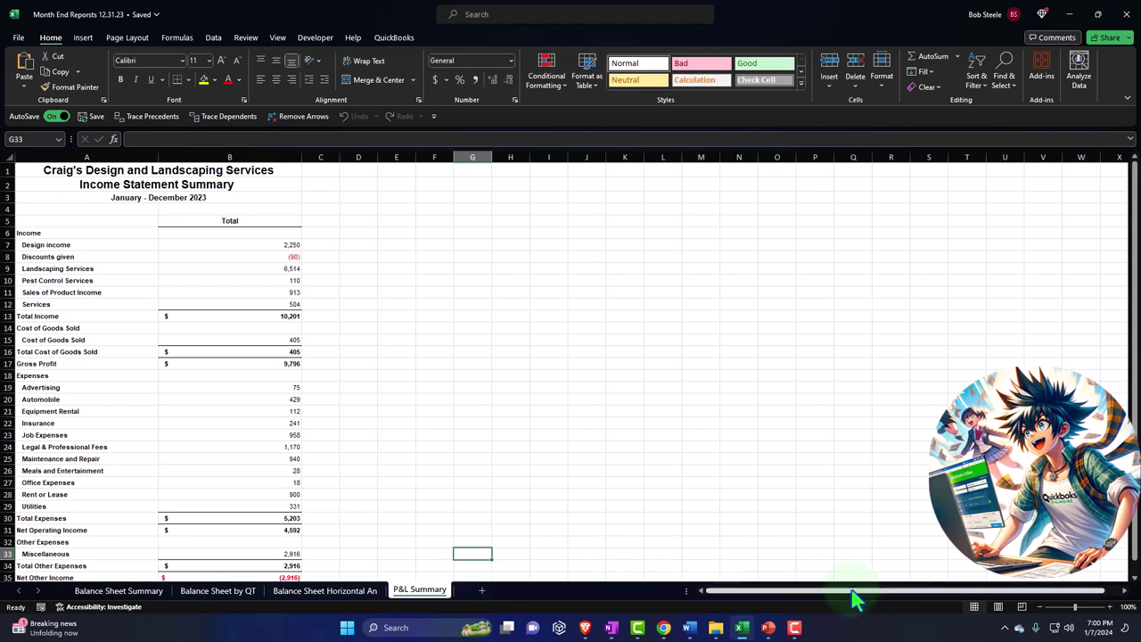
Step: Show the P&L Summary sheet's page breaks by switching to Page Layout view and back to Normal view
left_click(998, 606)
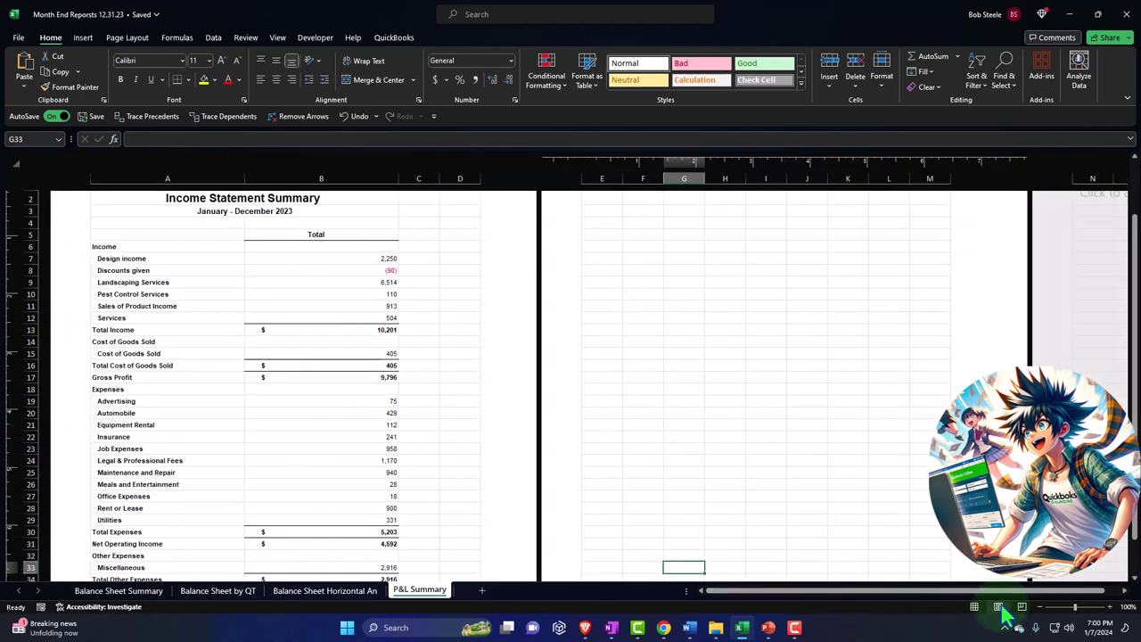
left_click(976, 607)
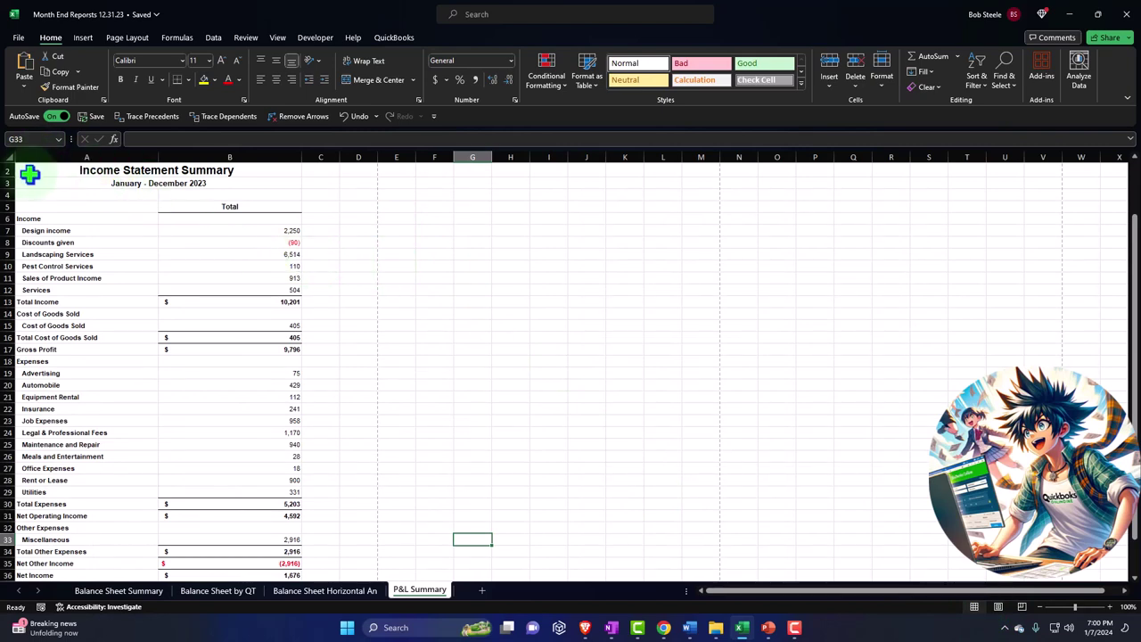
scroll(98, 399, "up", 4)
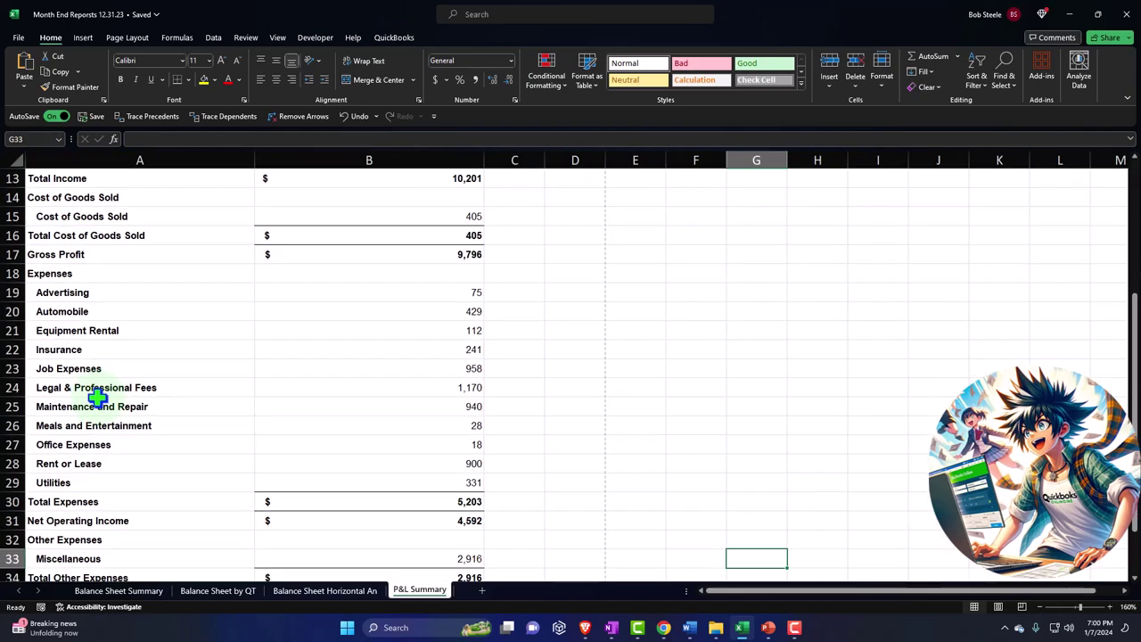
scroll(94, 387, "up", 4)
Step: Insert a blank column before column A on the P&L Summary sheet
left_click(59, 181)
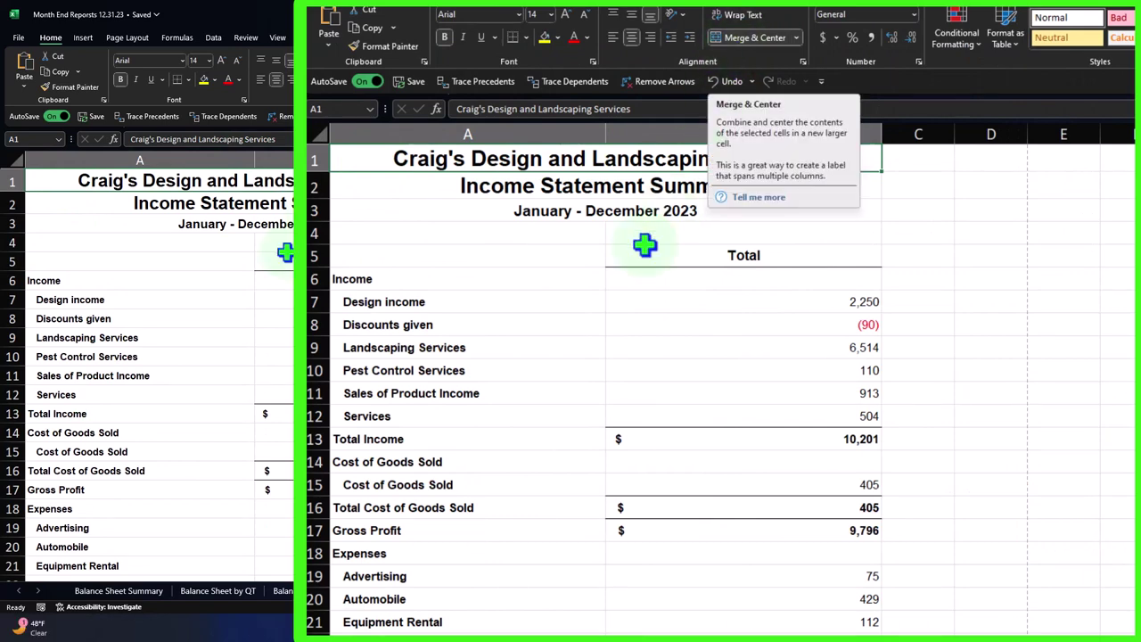
left_click(481, 323)
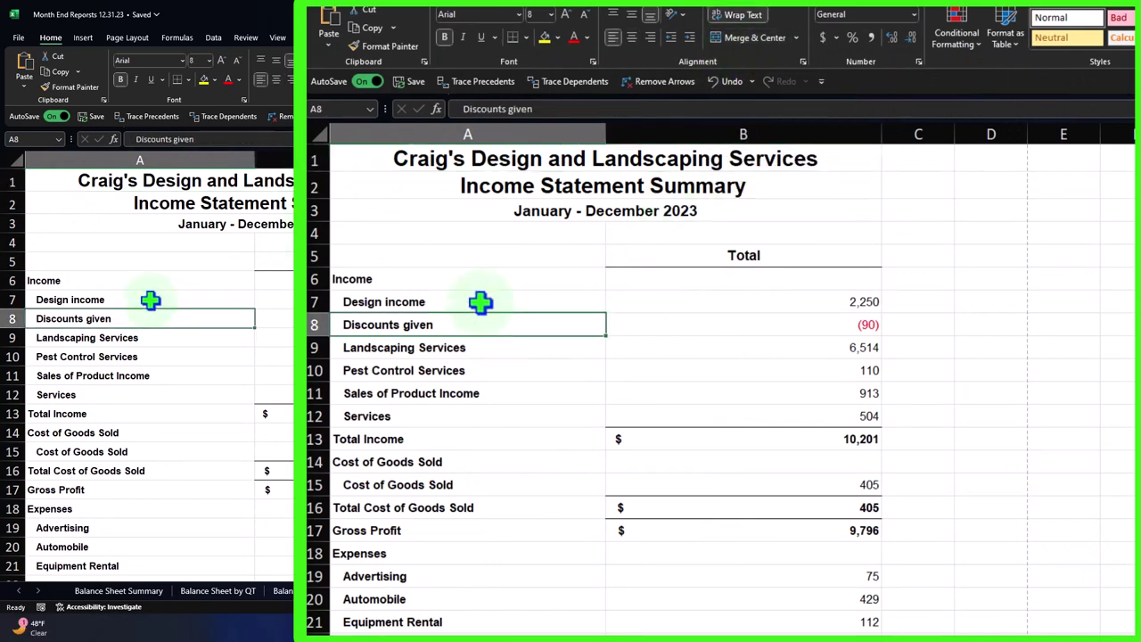
left_click(355, 129)
right_click(392, 343)
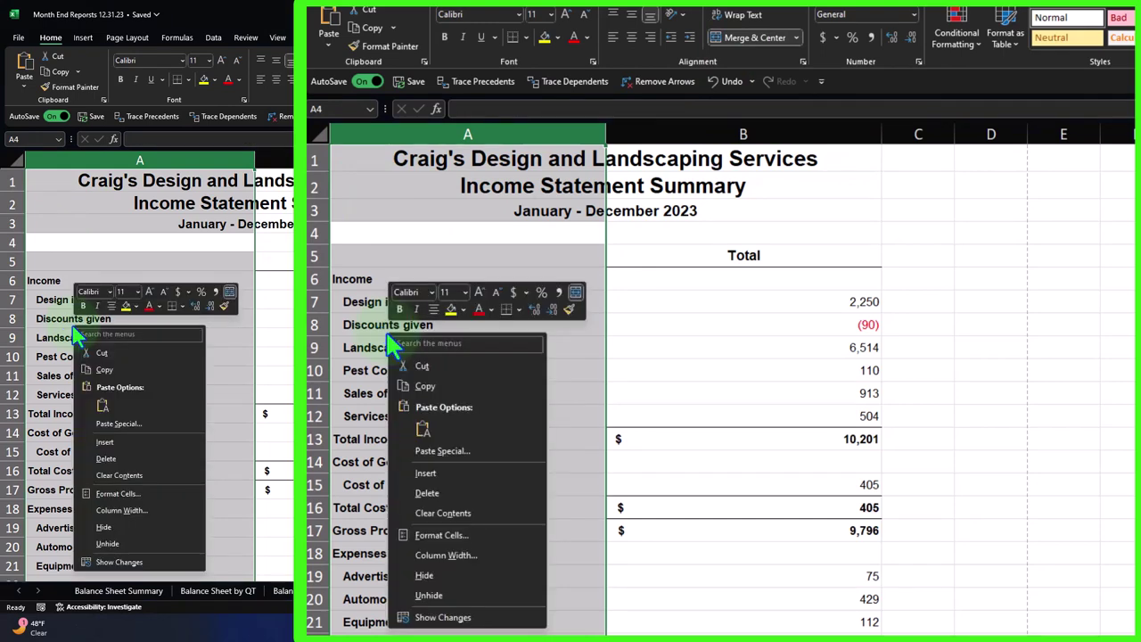
left_click(438, 465)
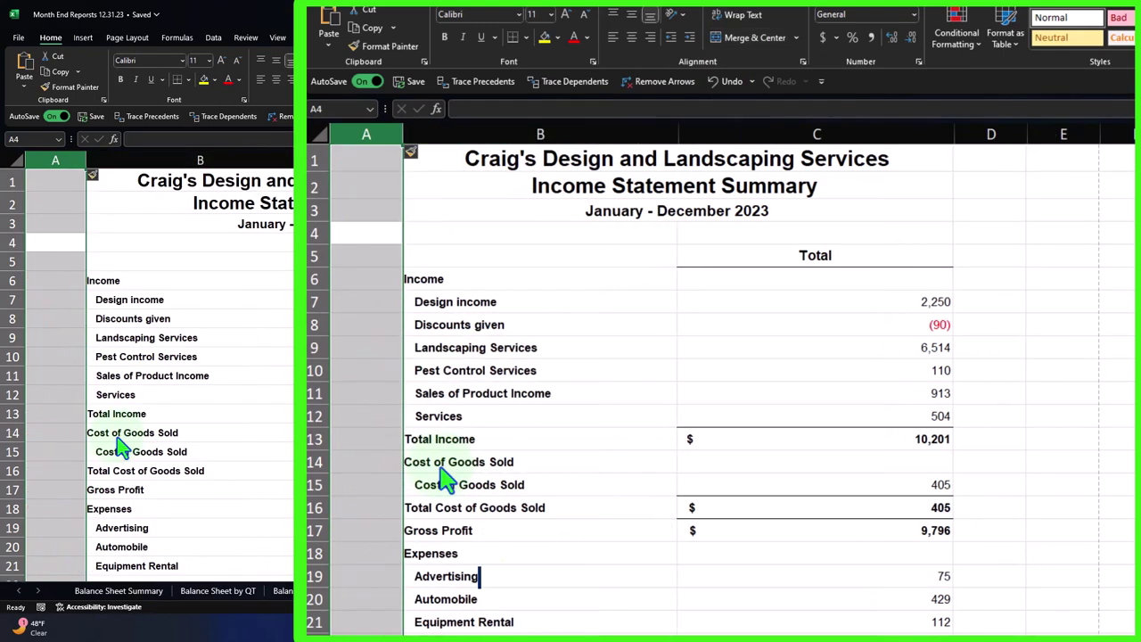
left_click(382, 349)
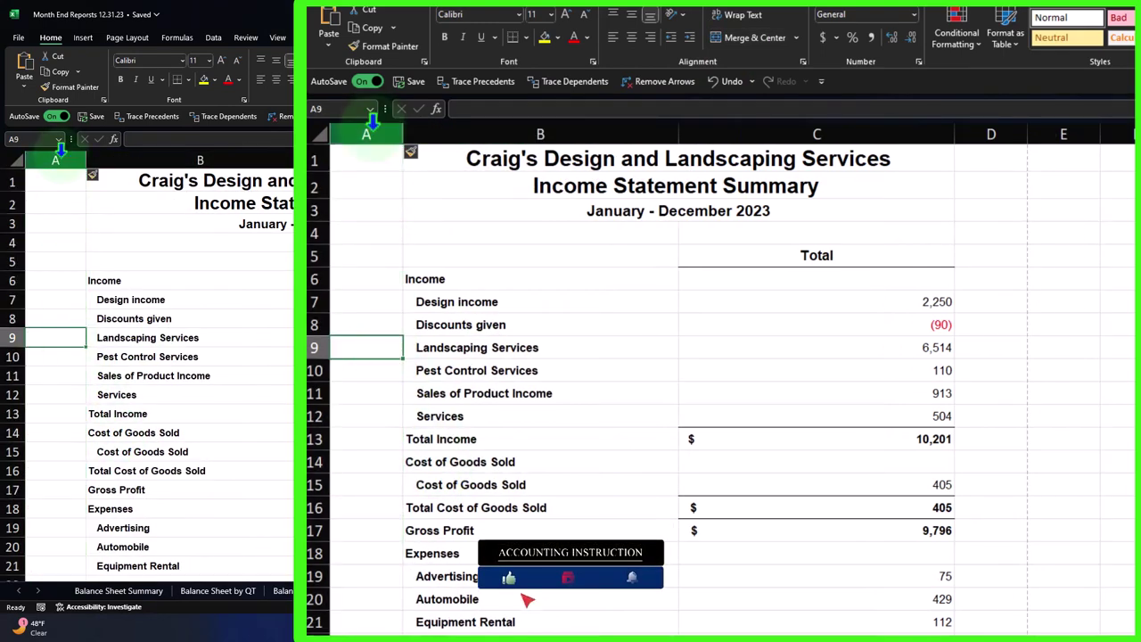
Step: Widen blank columns A and D on the P&L Summary sheet slightly, keeping both the same width
left_click(367, 132)
left_click(994, 134, "ctrl")
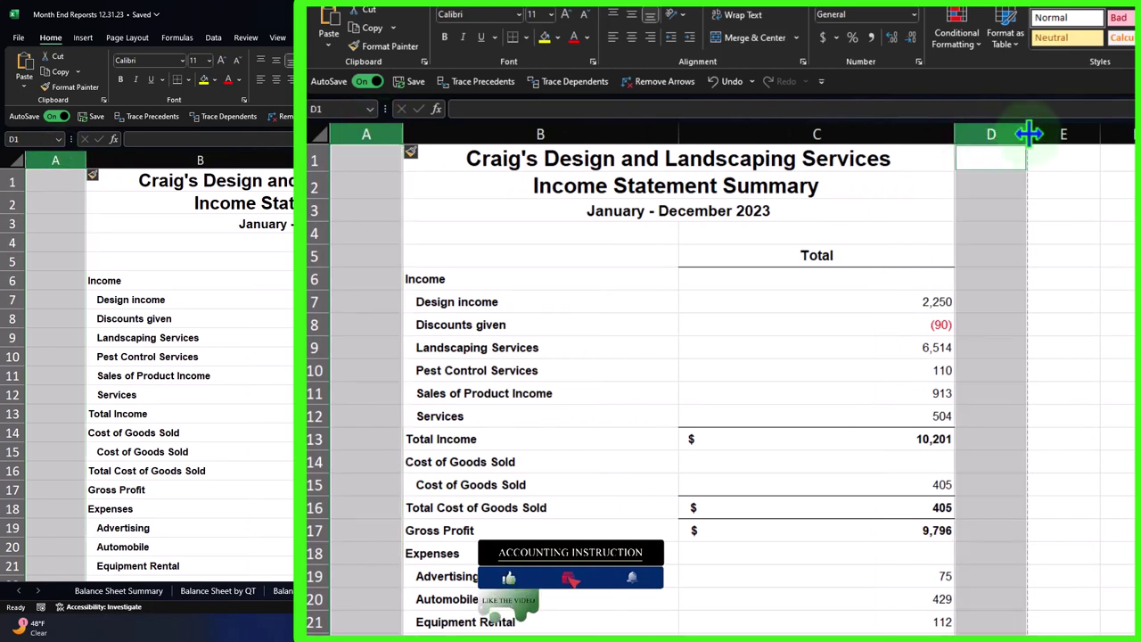
left_click_drag(1030, 134, 1034, 132)
left_click(823, 375)
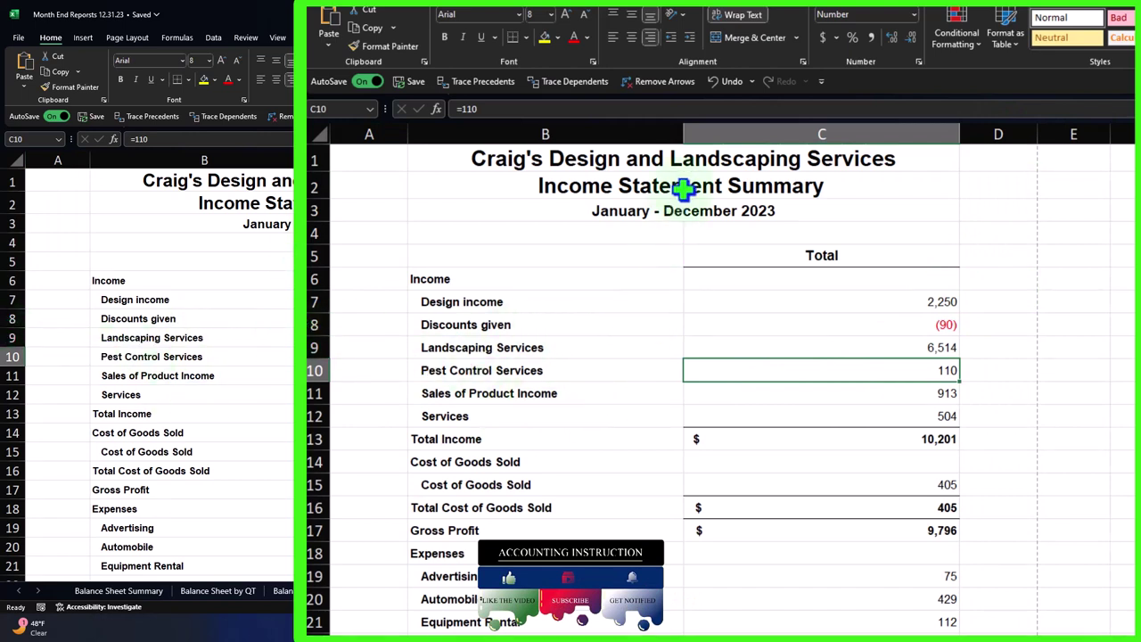
Step: Narrow the Total amounts column C and widen the account names column B
mouse_move(683, 133)
left_mouse_down()
mouse_move(842, 143)
mouse_move(662, 133)
left_mouse_up()
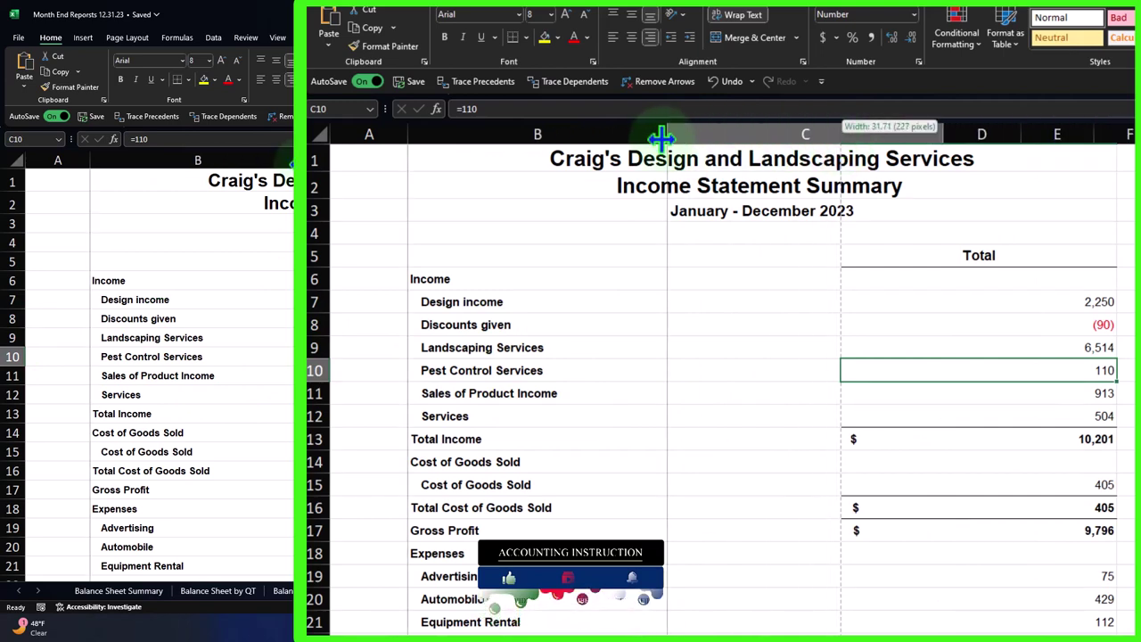
left_click_drag(933, 128, 751, 132)
left_click_drag(660, 129, 788, 125)
Step: Widen column D slightly and set columns A and E to an equal larger width to center the statement on the page
left_click(364, 124)
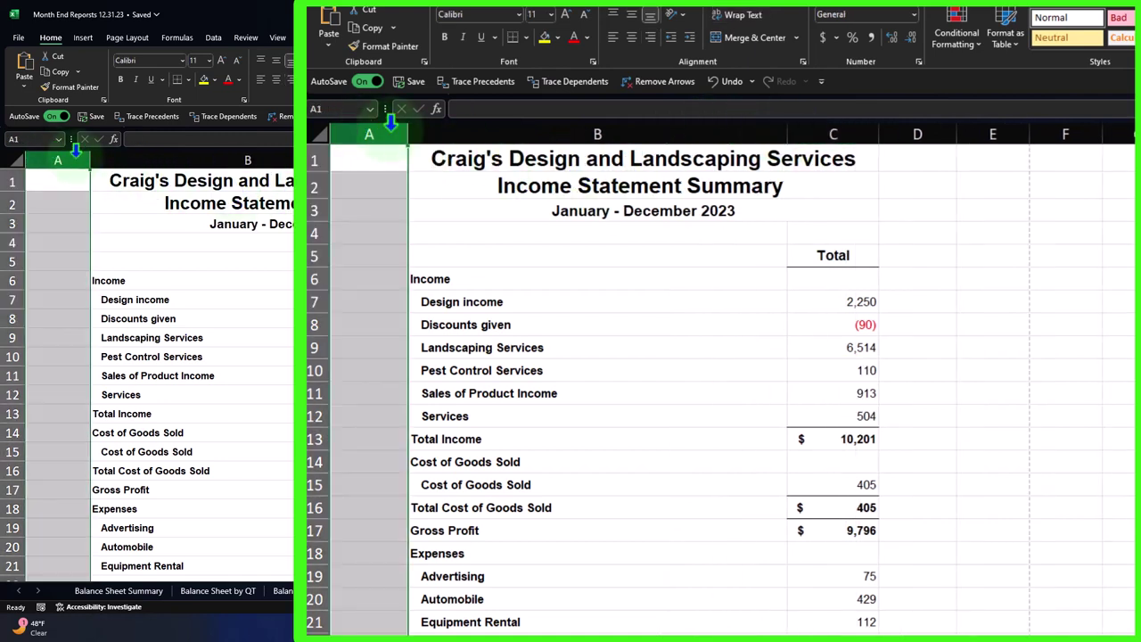
left_click(981, 134, "ctrl")
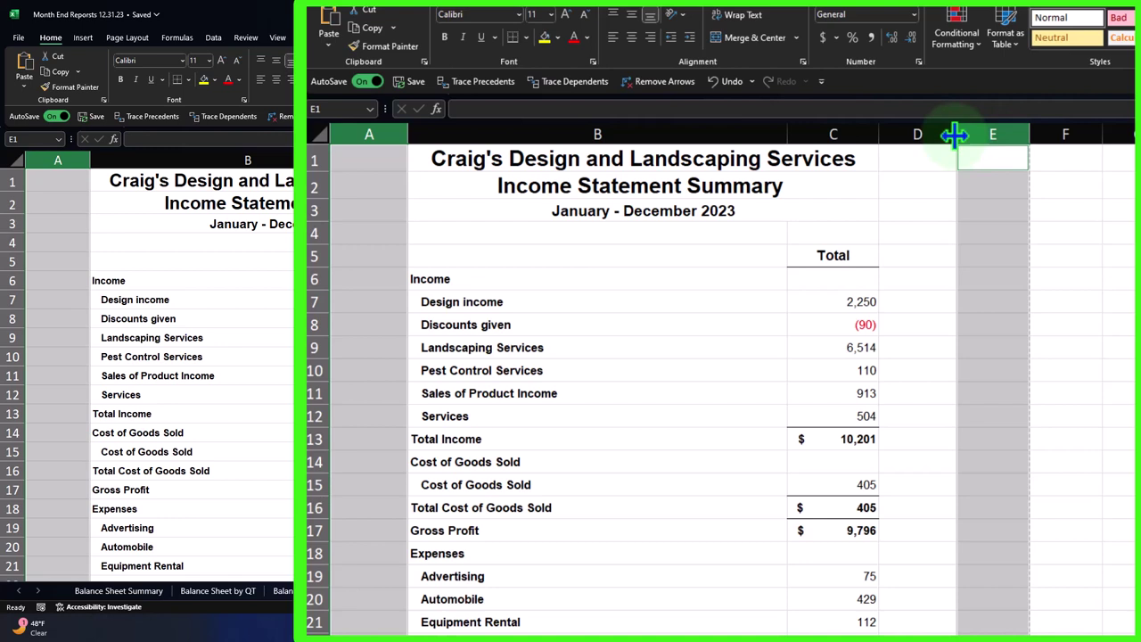
left_click_drag(954, 133, 971, 136)
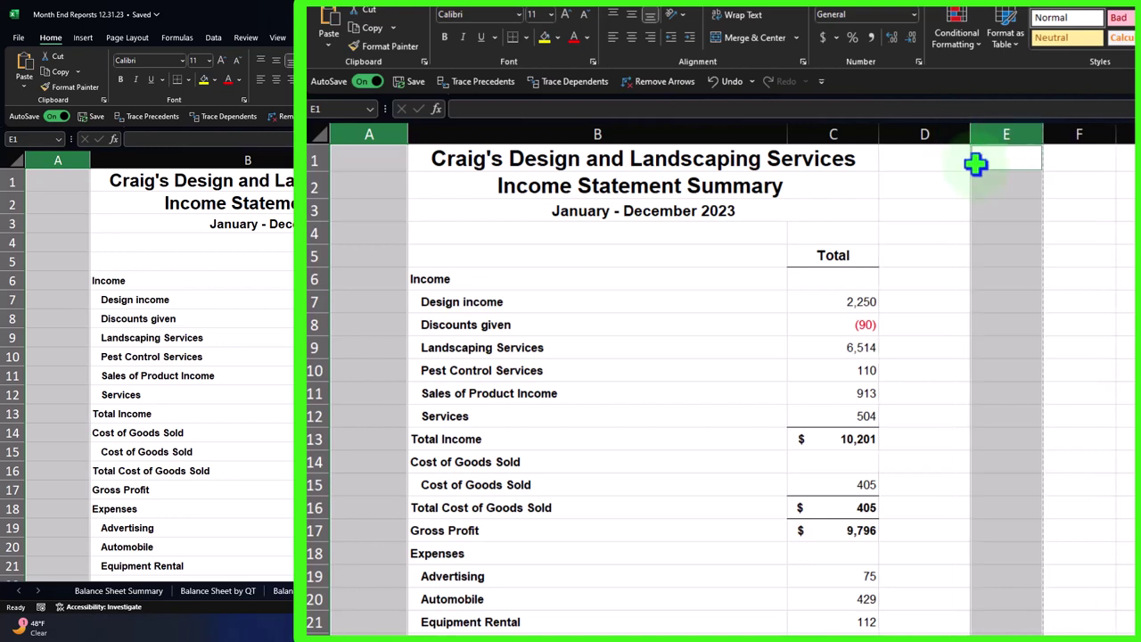
left_click_drag(406, 136, 437, 139)
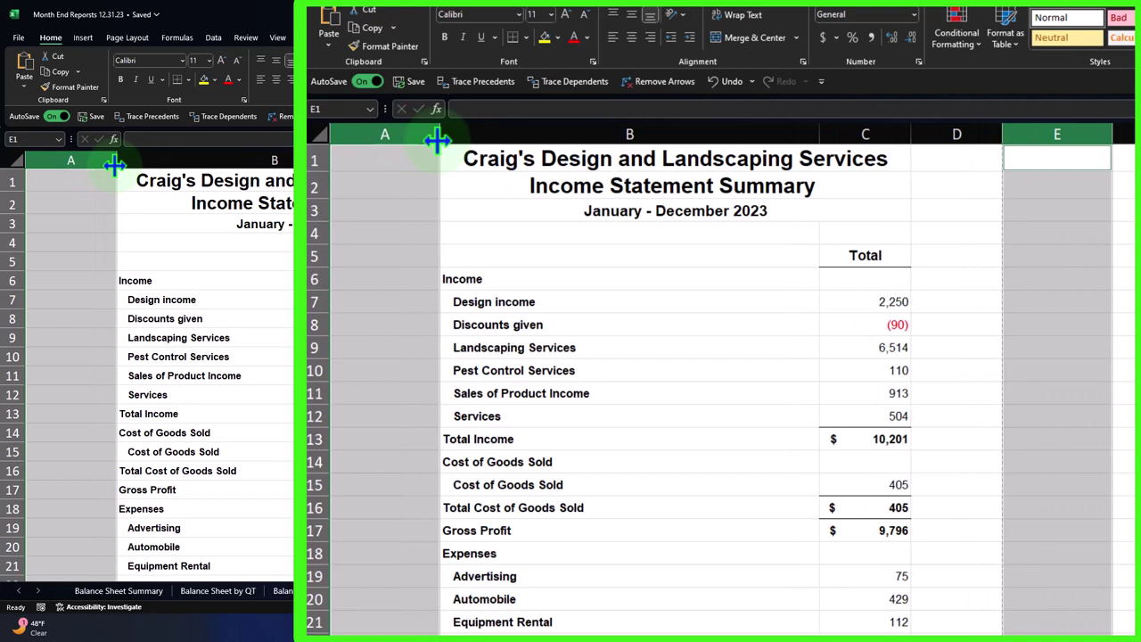
left_click(687, 347)
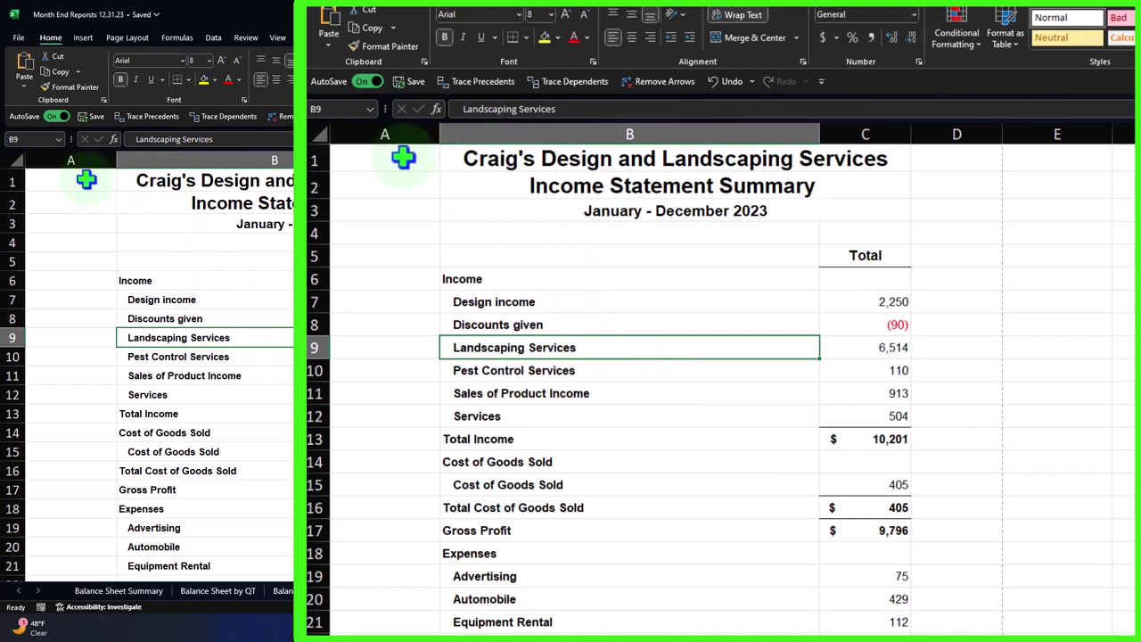
Step: Format the three report title rows in B1:C3 with a black fill and white font
left_click_drag(402, 158, 932, 204)
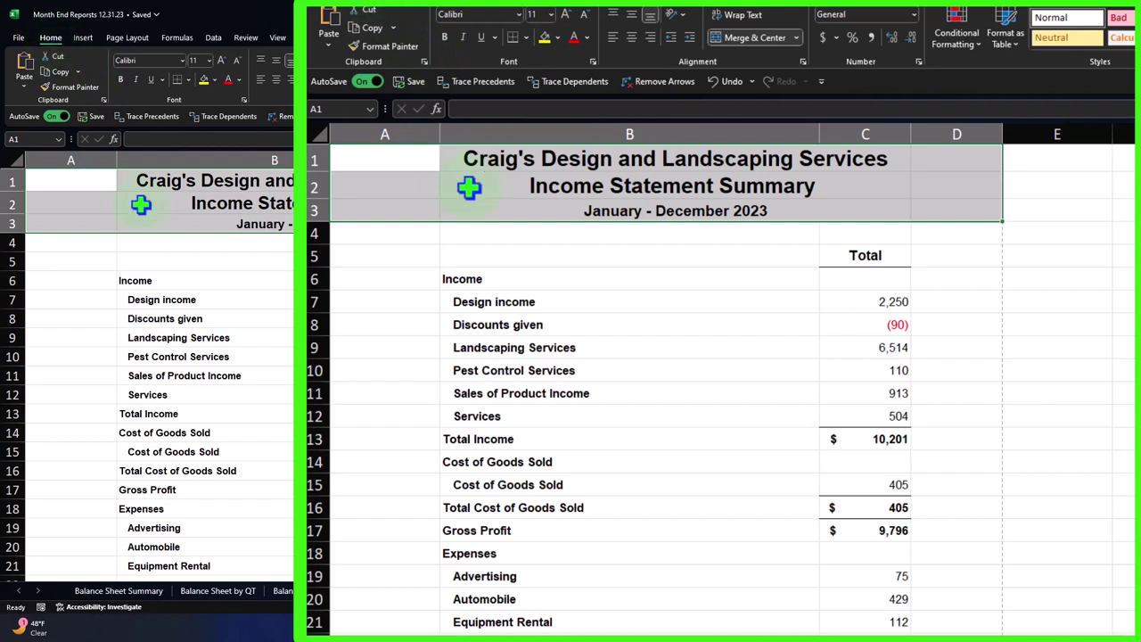
left_click_drag(458, 153, 823, 209)
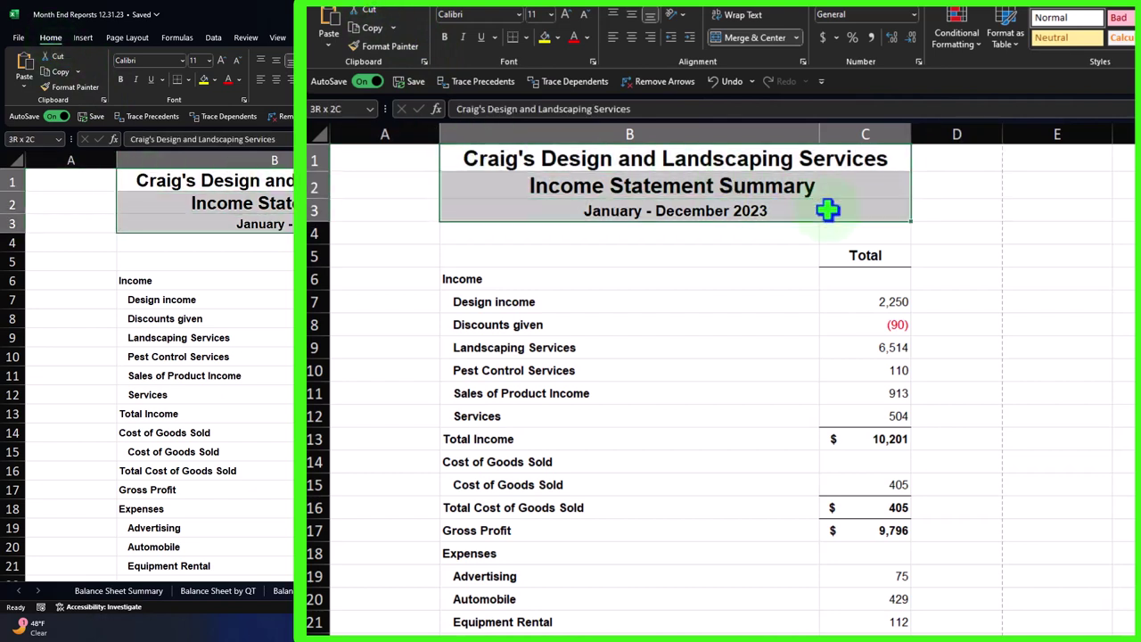
left_click(557, 38)
left_click(555, 74)
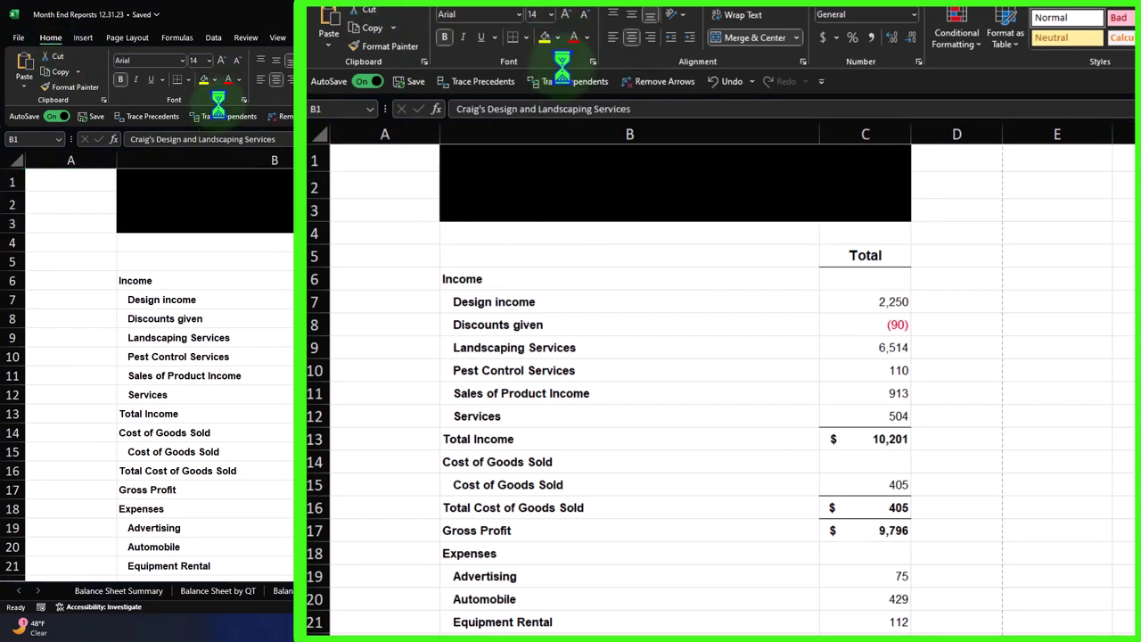
left_click(586, 38)
left_click(580, 98)
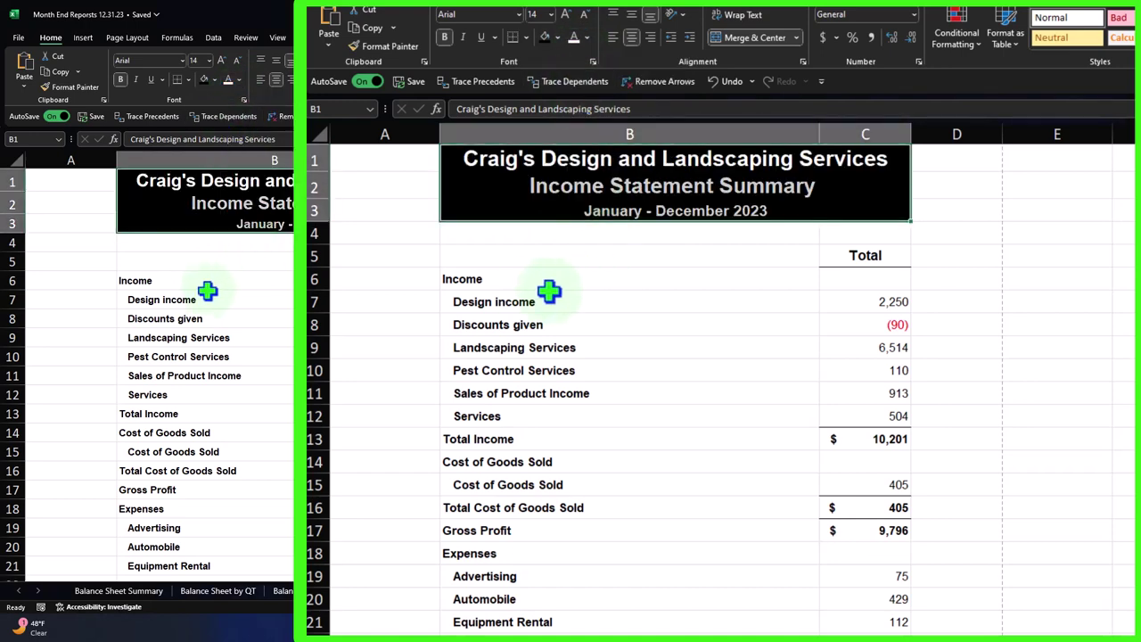
Step: Apply all borders to the income statement body from Income through Net Income, B6:C36
left_click_drag(535, 279, 805, 614)
left_click_drag(833, 624, 827, 591)
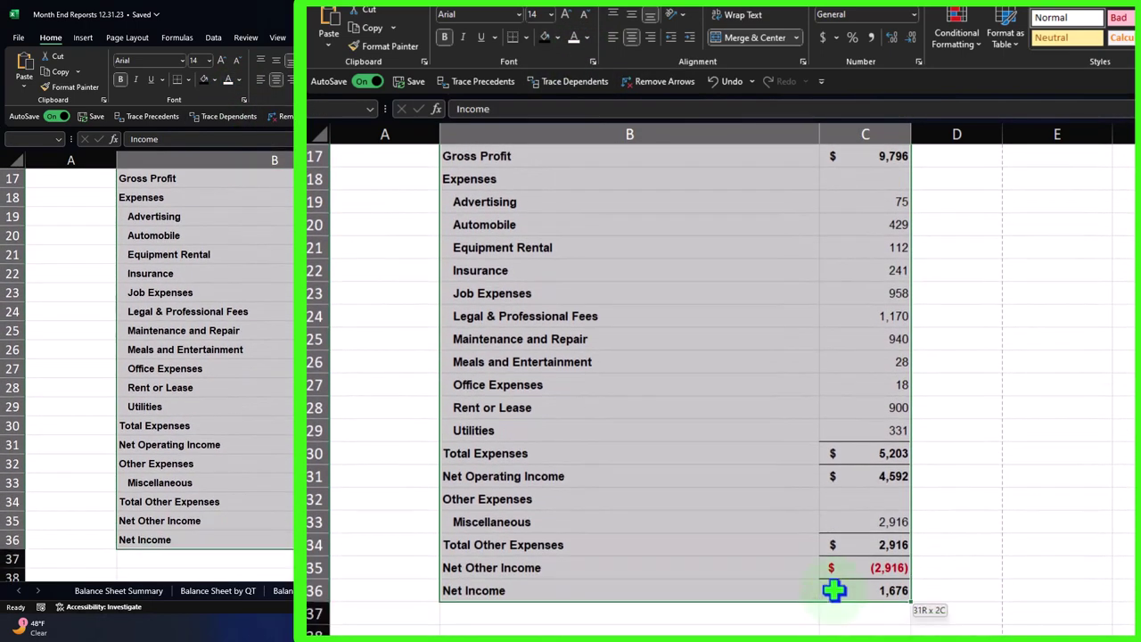
left_click(526, 38)
left_click(544, 168)
scroll(666, 344, "up", 5)
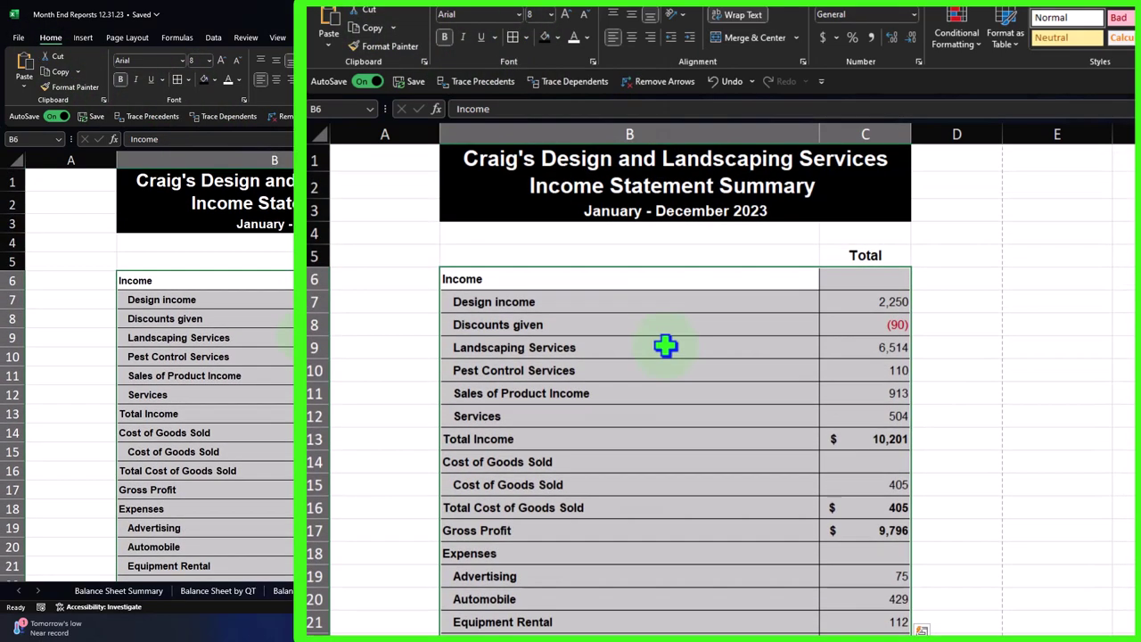
Step: Underline the Services amount in cell C12, just above Total Income
scroll(695, 420, "down", 2)
left_click(886, 279)
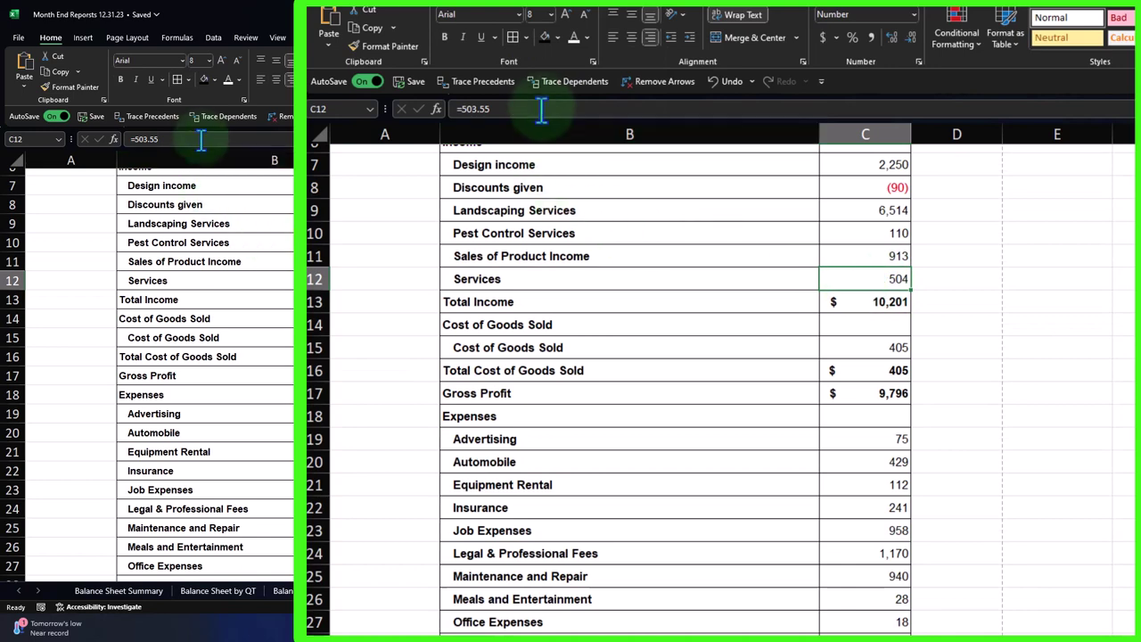
left_click(713, 347)
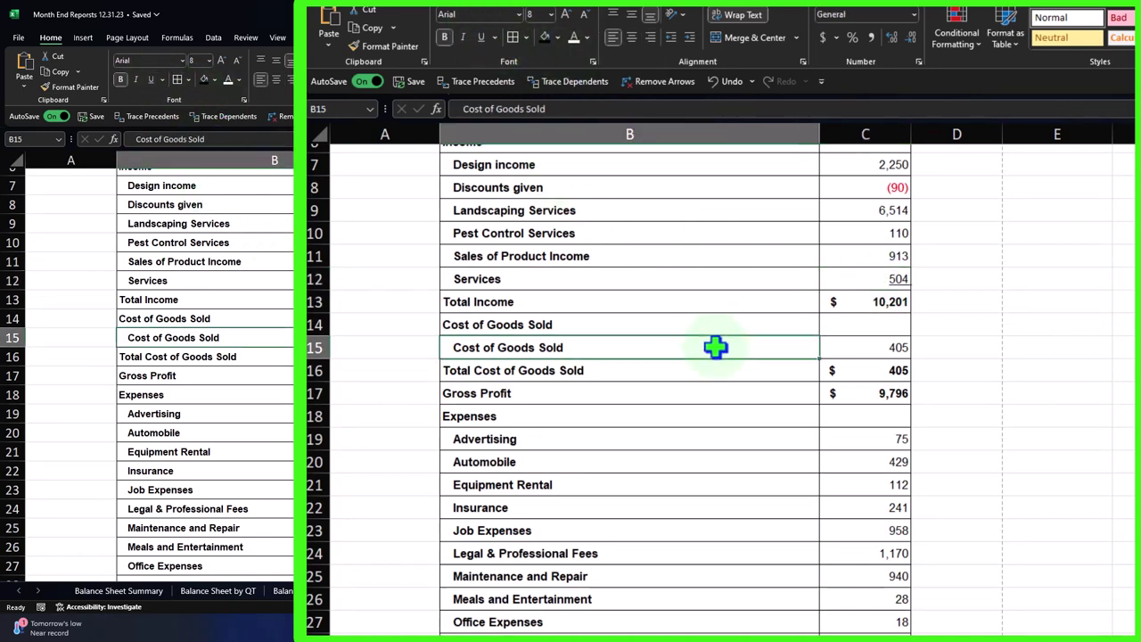
scroll(716, 435, "up", 2)
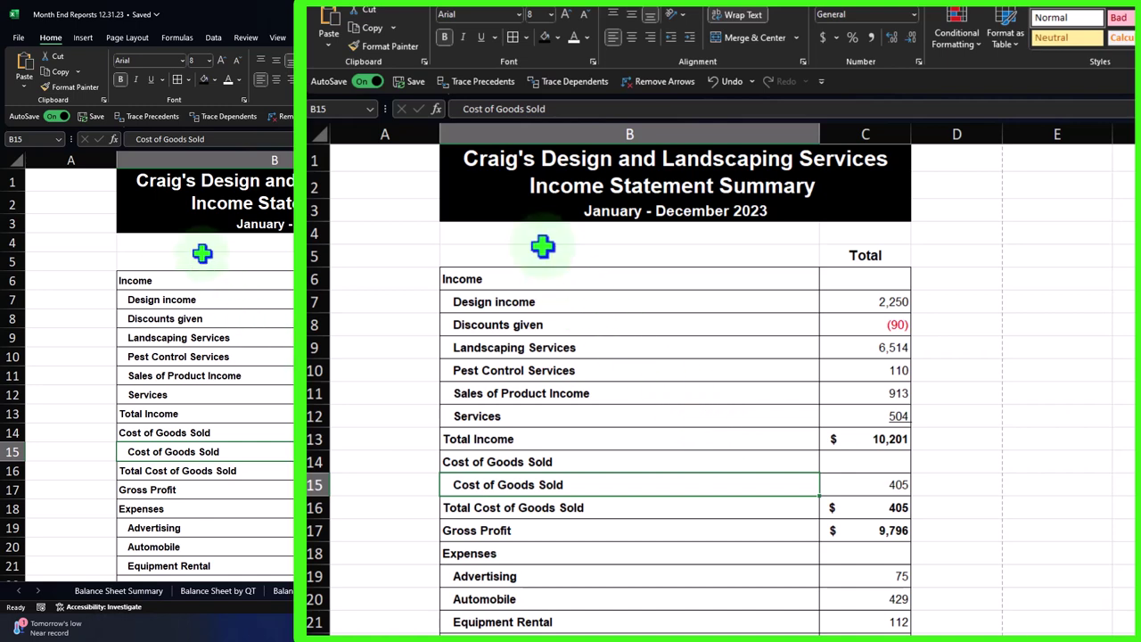
Step: Preview the printout of the entire workbook through its last page, then return to the P&L Summary sheet
left_click(17, 37)
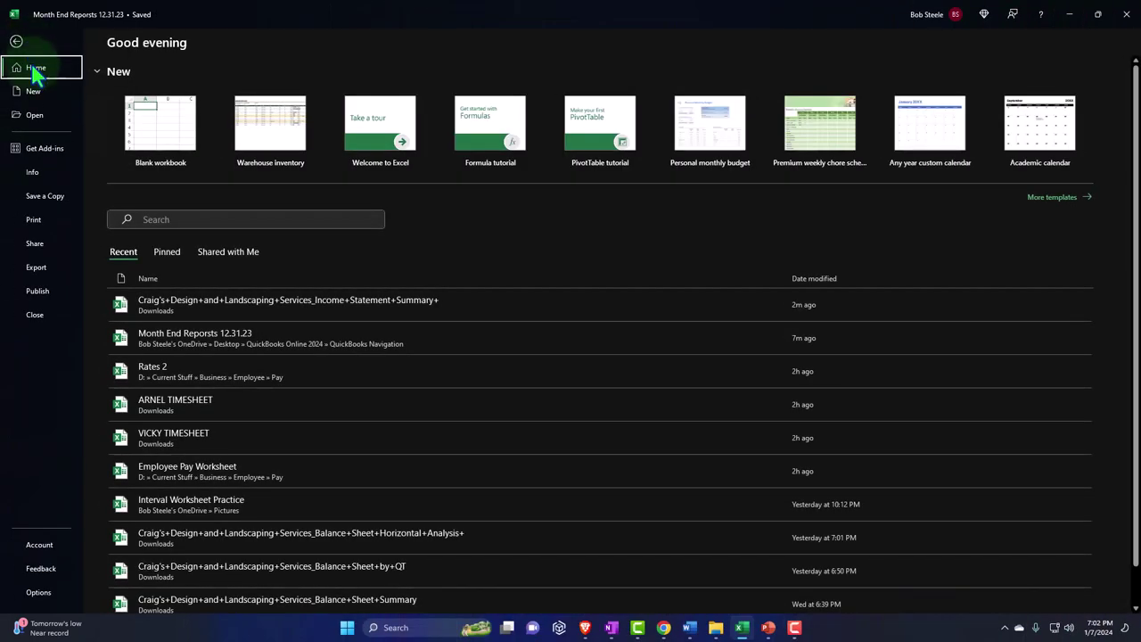
left_click(46, 227)
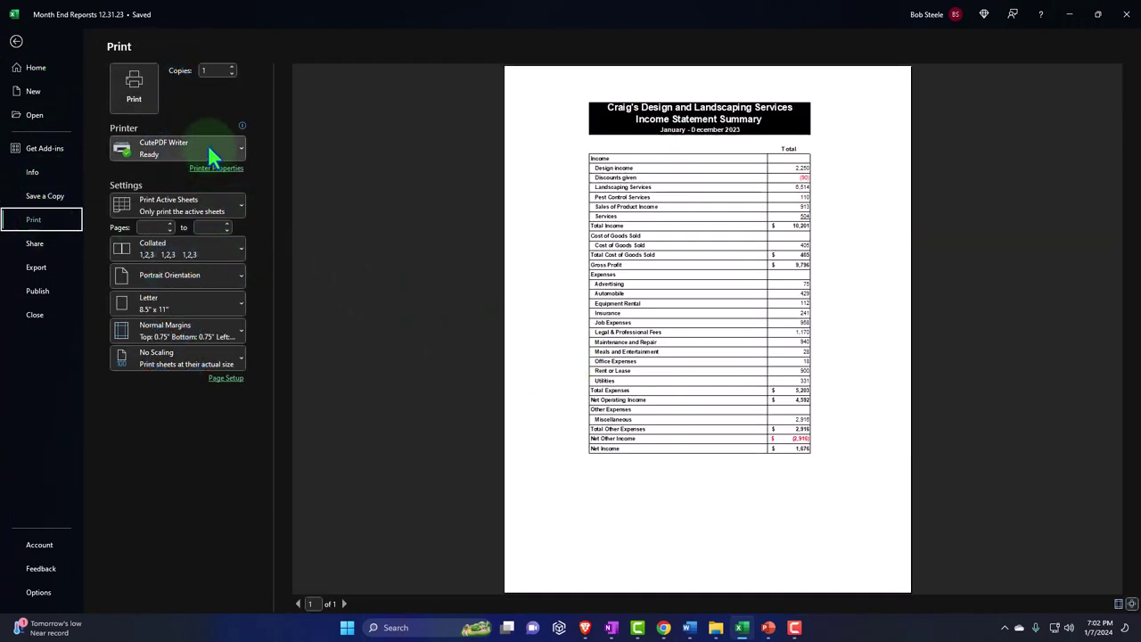
left_click(188, 210)
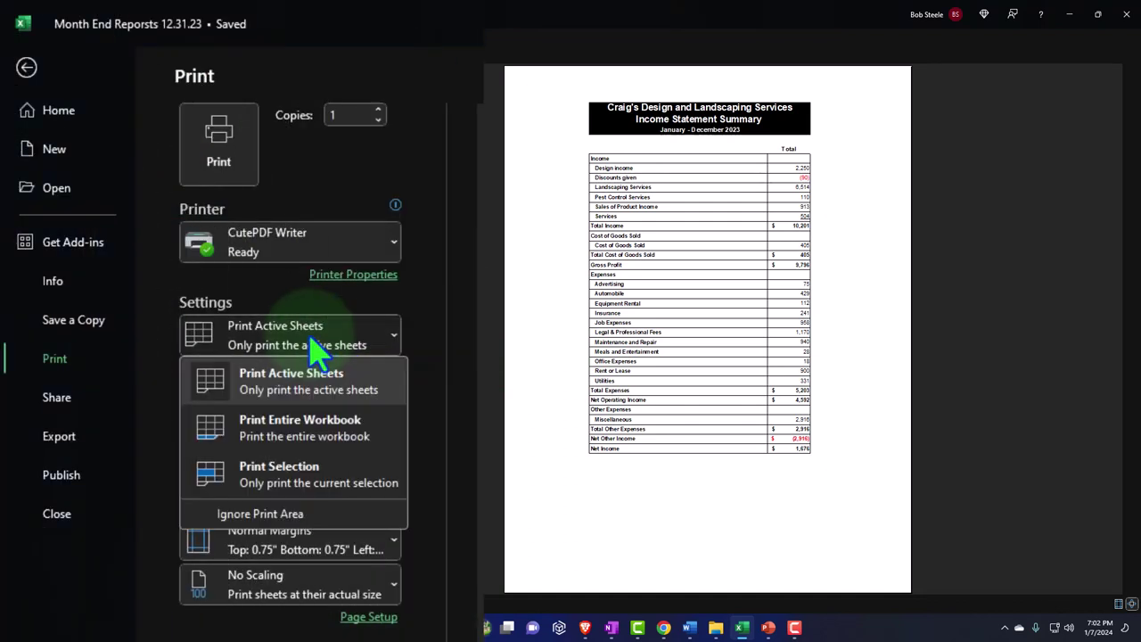
left_click(293, 430)
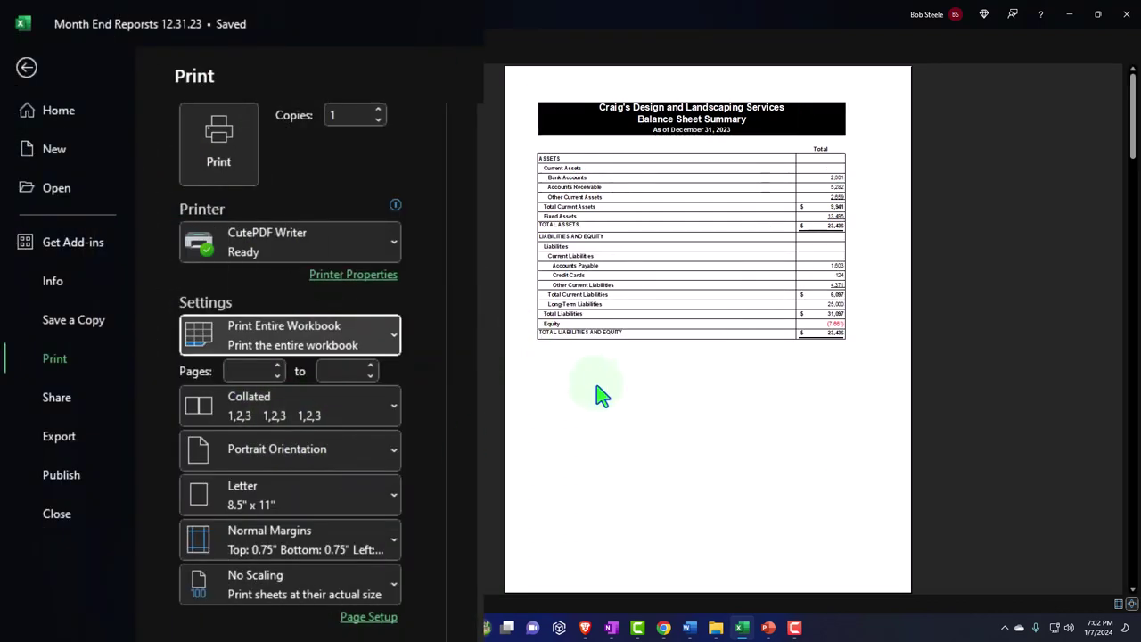
scroll(602, 395, "down", 4)
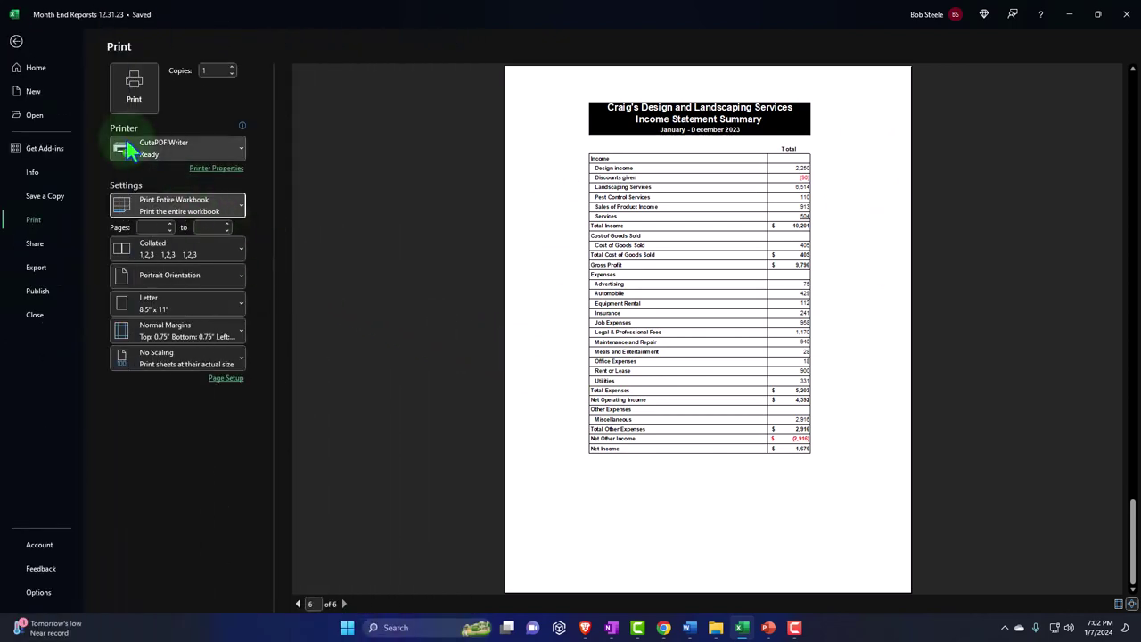
left_click(16, 42)
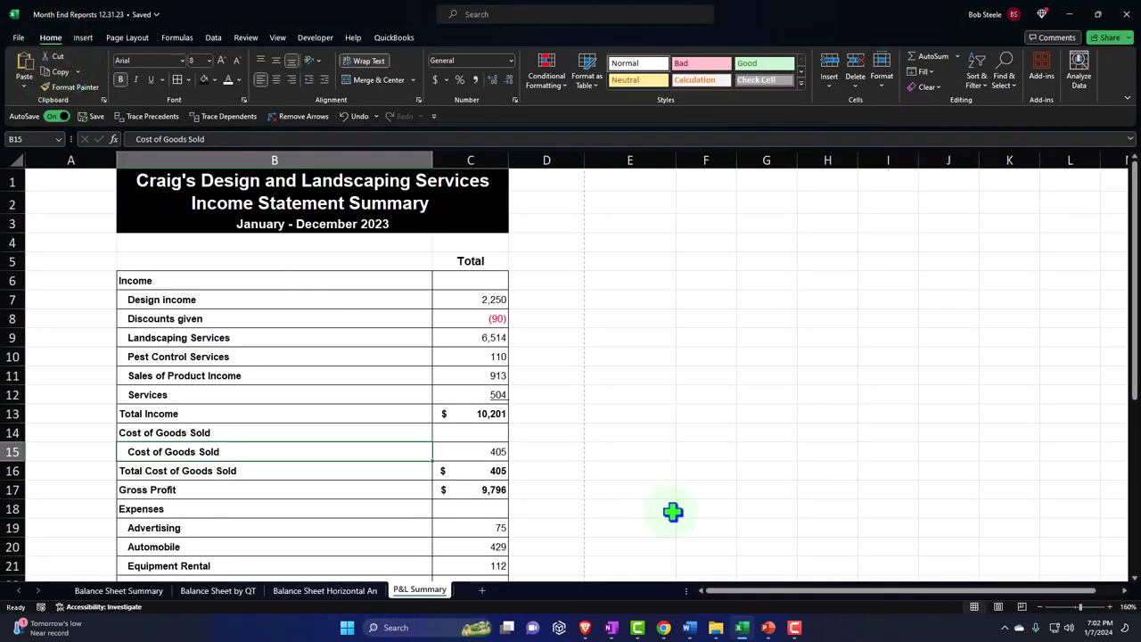
Step: Switch to QuickBooks Online, duplicate the custom reports browser tab, and open the Income Statement Vertical Analysis report in it
mouse_move(664, 628)
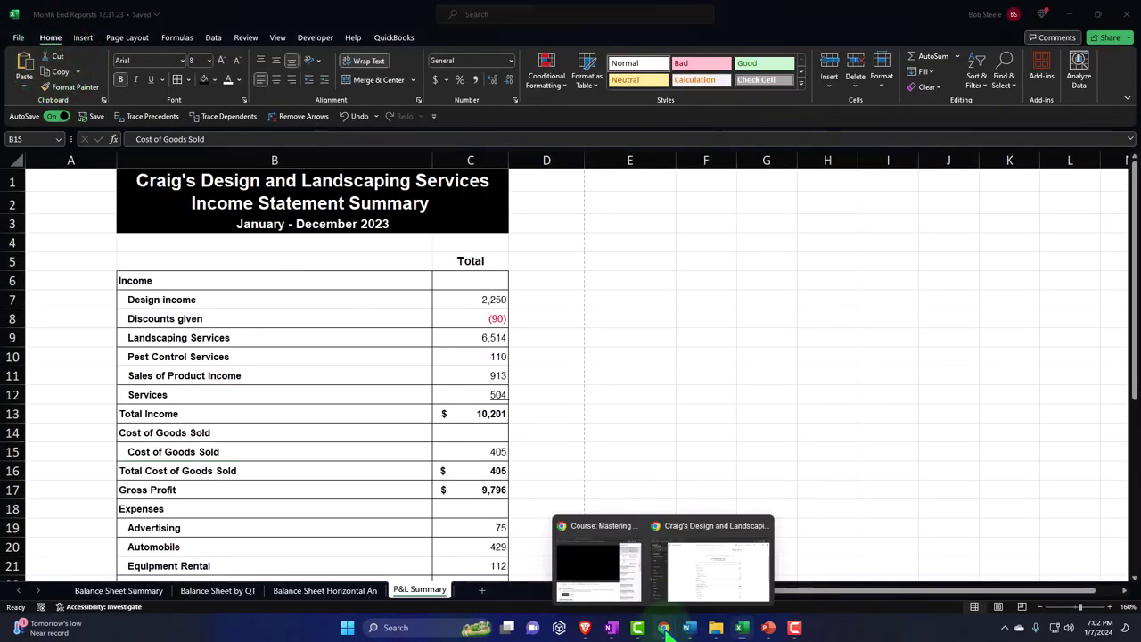
left_click(698, 582)
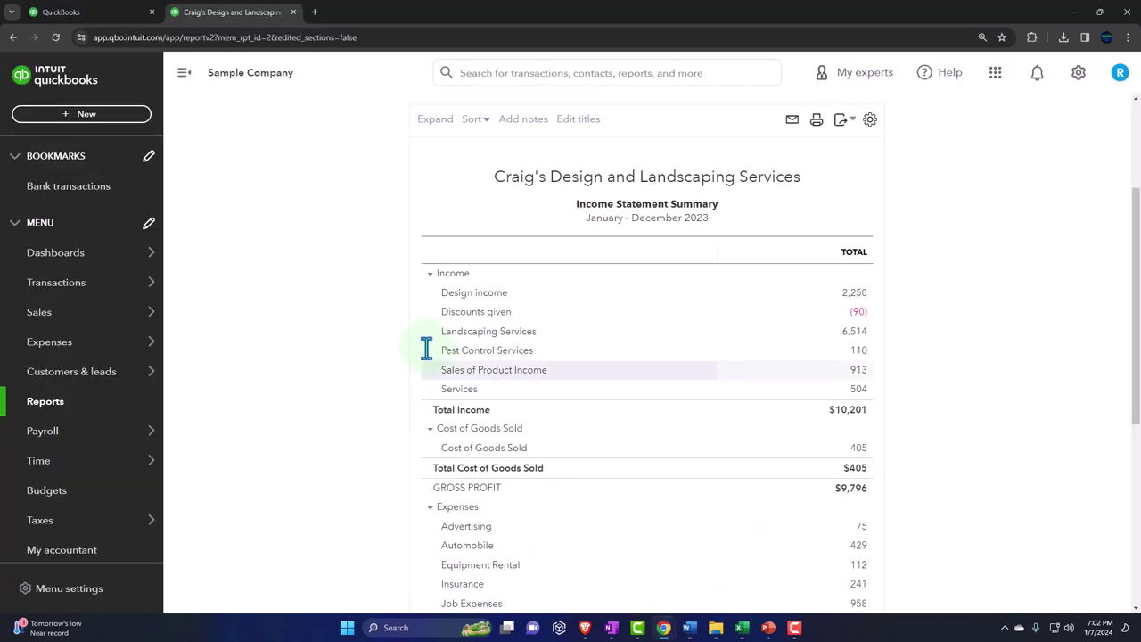
left_click(102, 18)
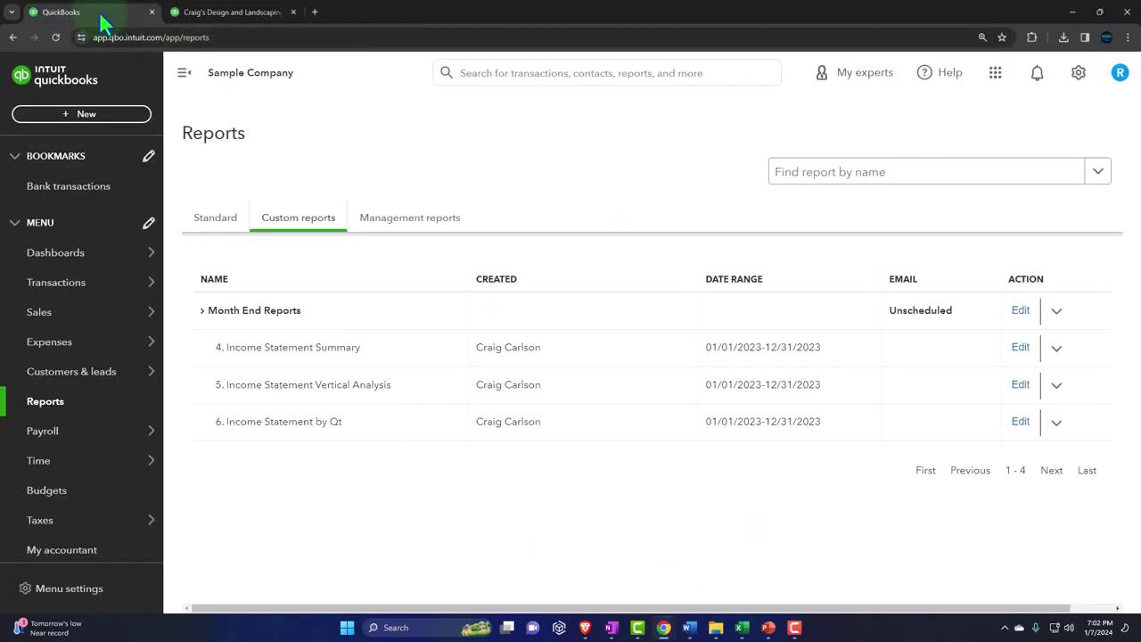
right_click(101, 18)
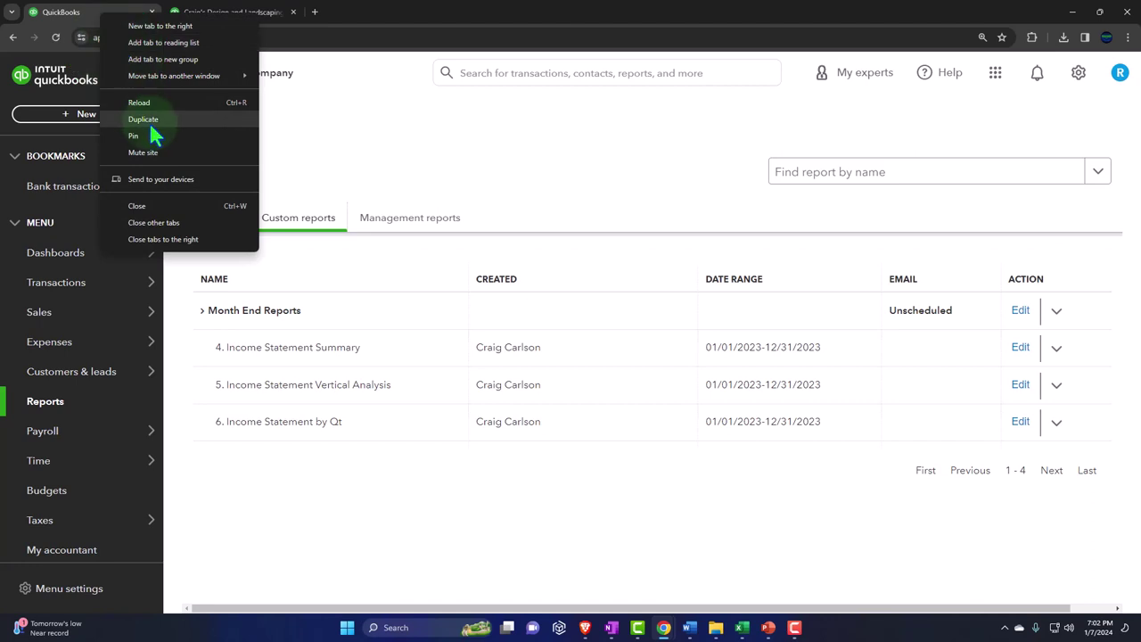
left_click(120, 118)
left_click_drag(230, 25, 395, 24)
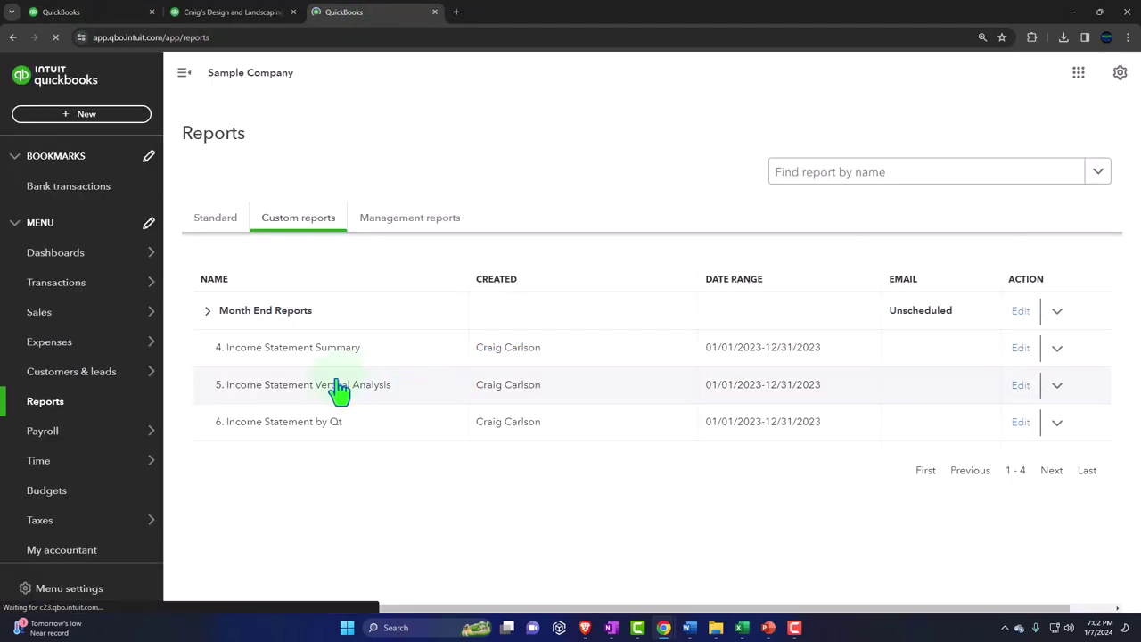
left_click(327, 388)
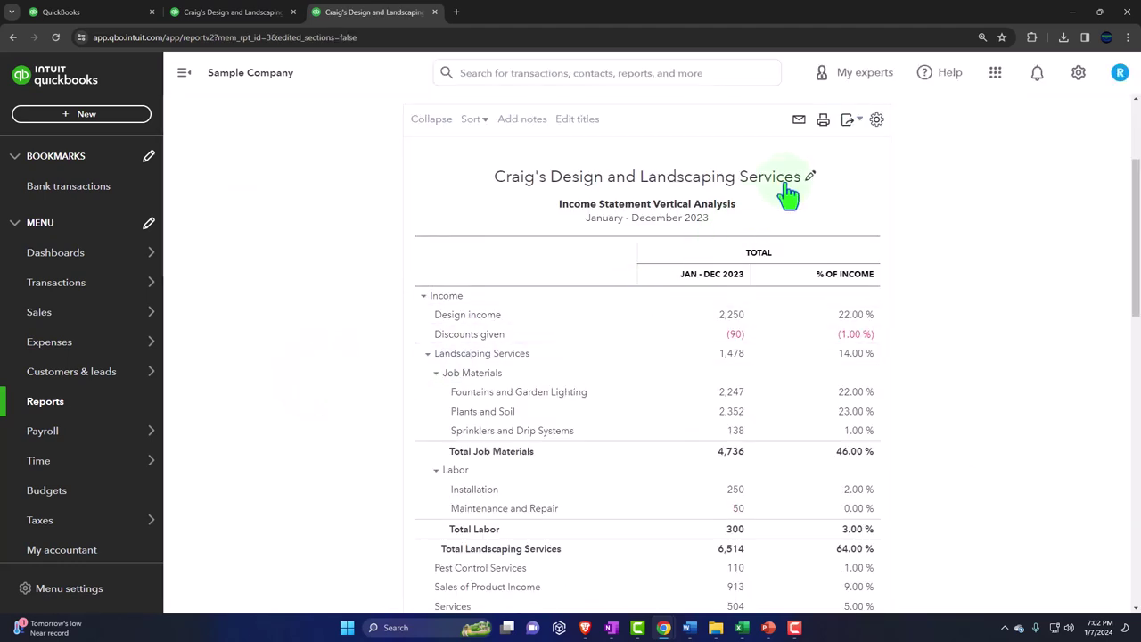
Step: Export the Income Statement Vertical Analysis to Excel, open the downloaded workbook, and enable editing
left_click(860, 123)
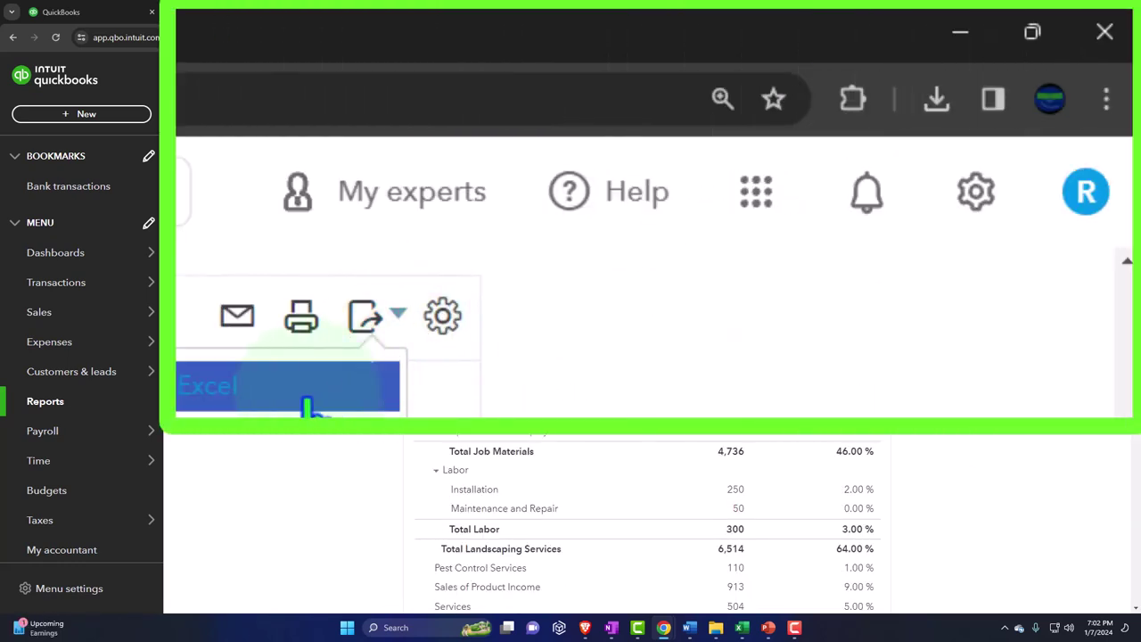
left_click(830, 154)
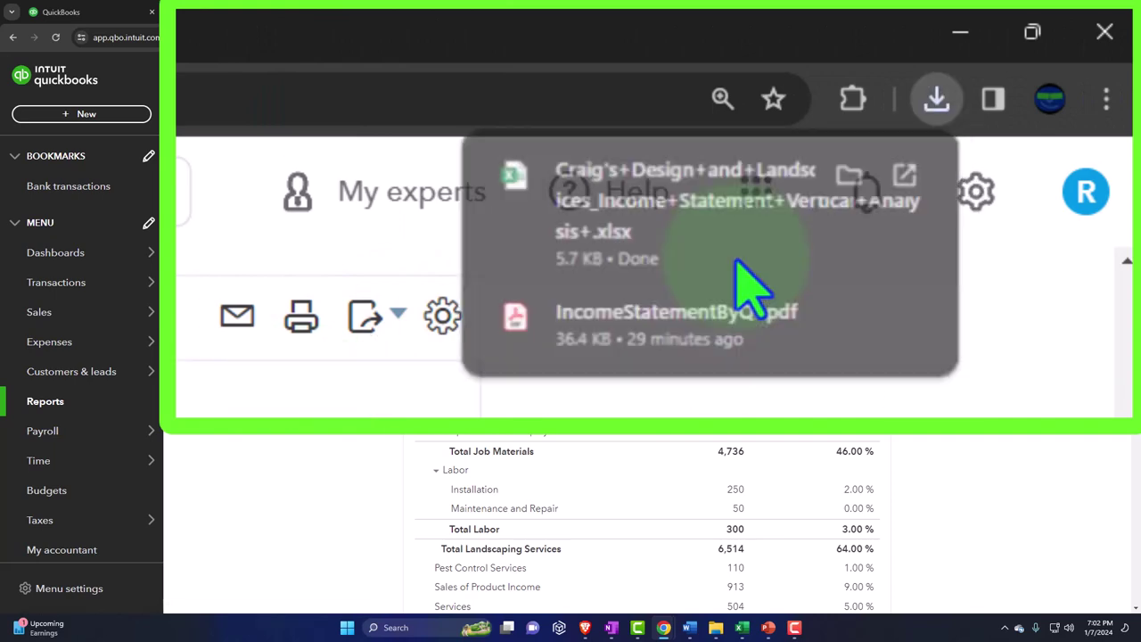
key("alt+Tab")
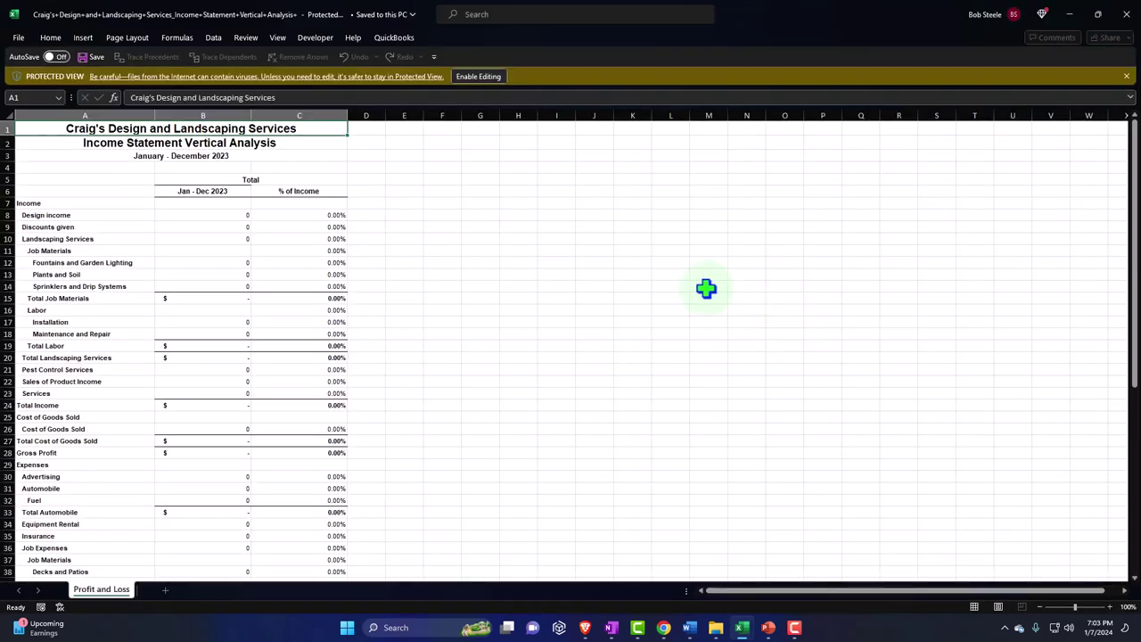
left_click(478, 77)
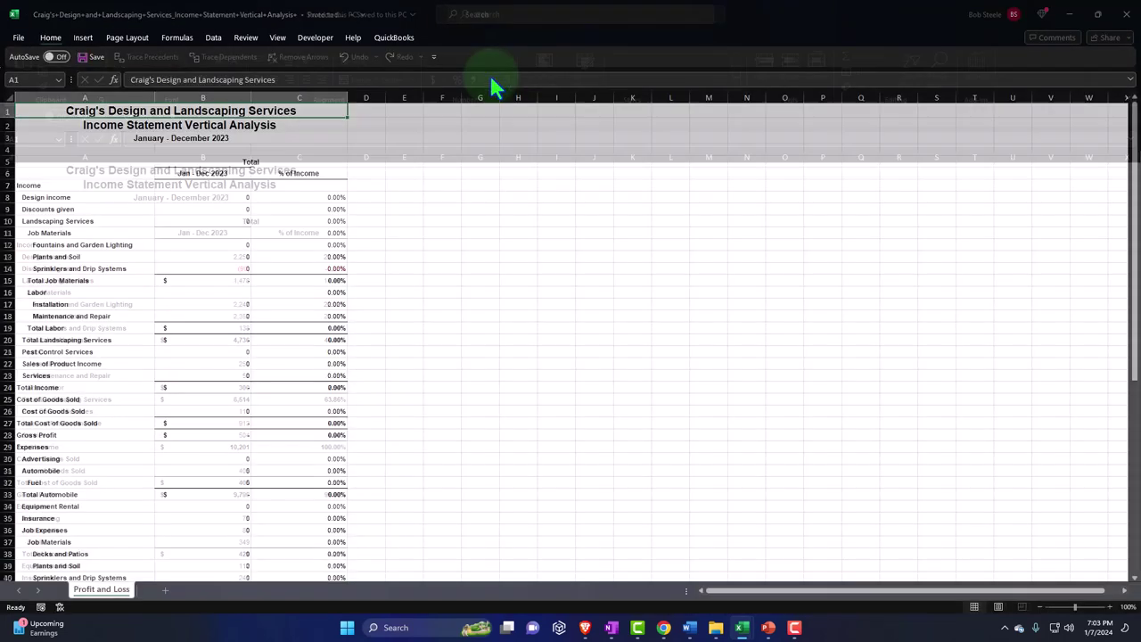
Step: Move the Profit and Loss sheet into the Month End Reporsts 12.31.23.xlsx workbook, before the Balance Sheet Summary sheet
right_click(124, 600)
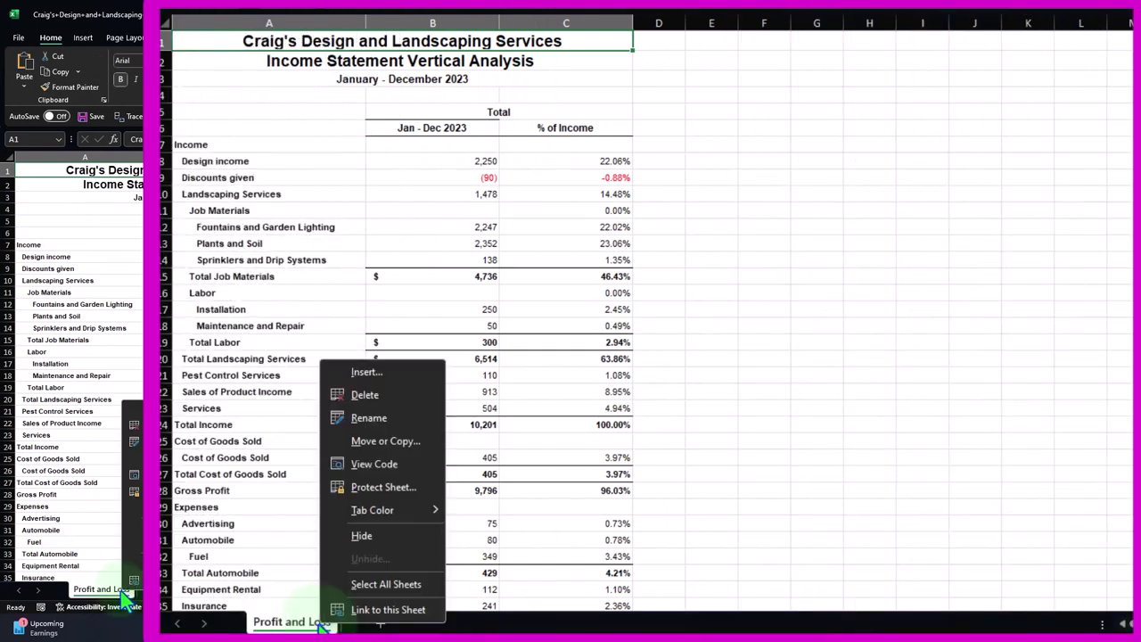
left_click(373, 440)
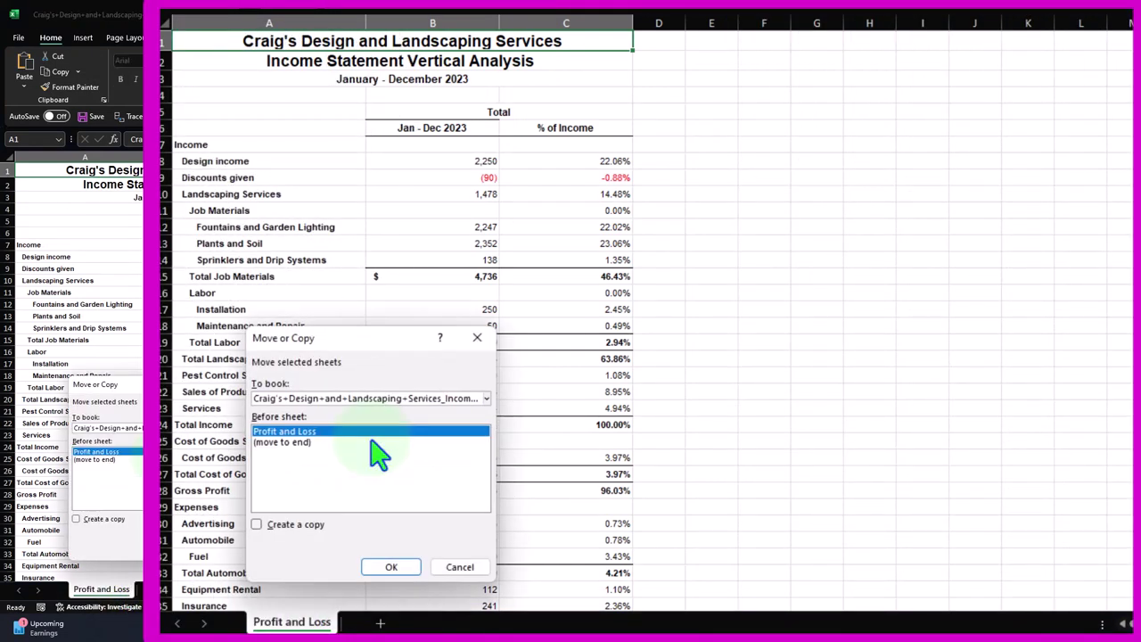
left_click(341, 398)
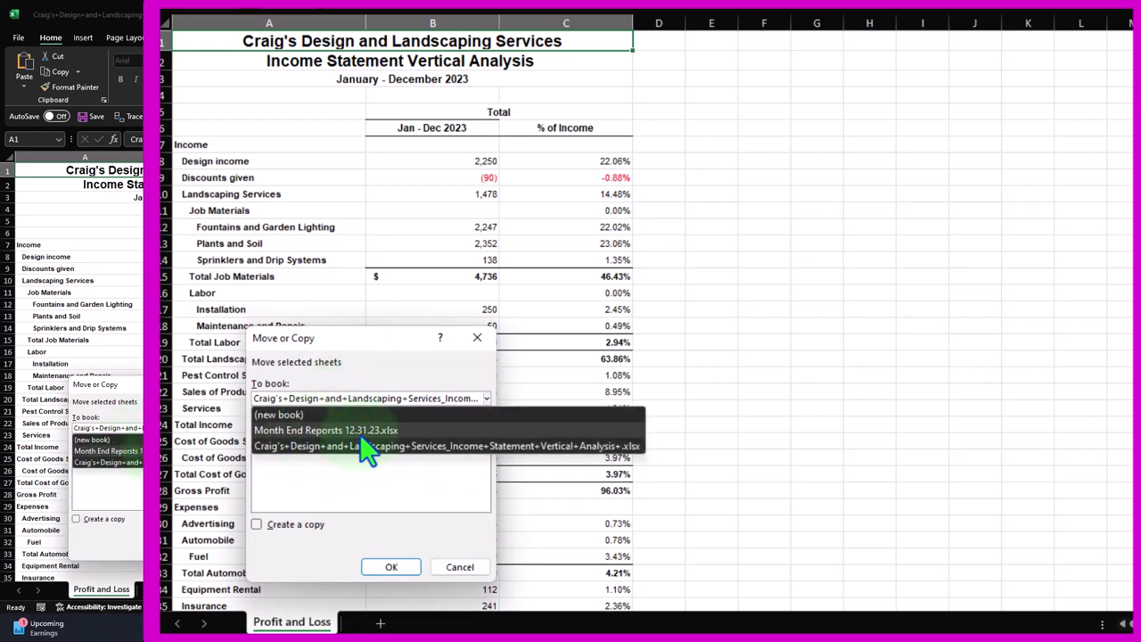
left_click(362, 435)
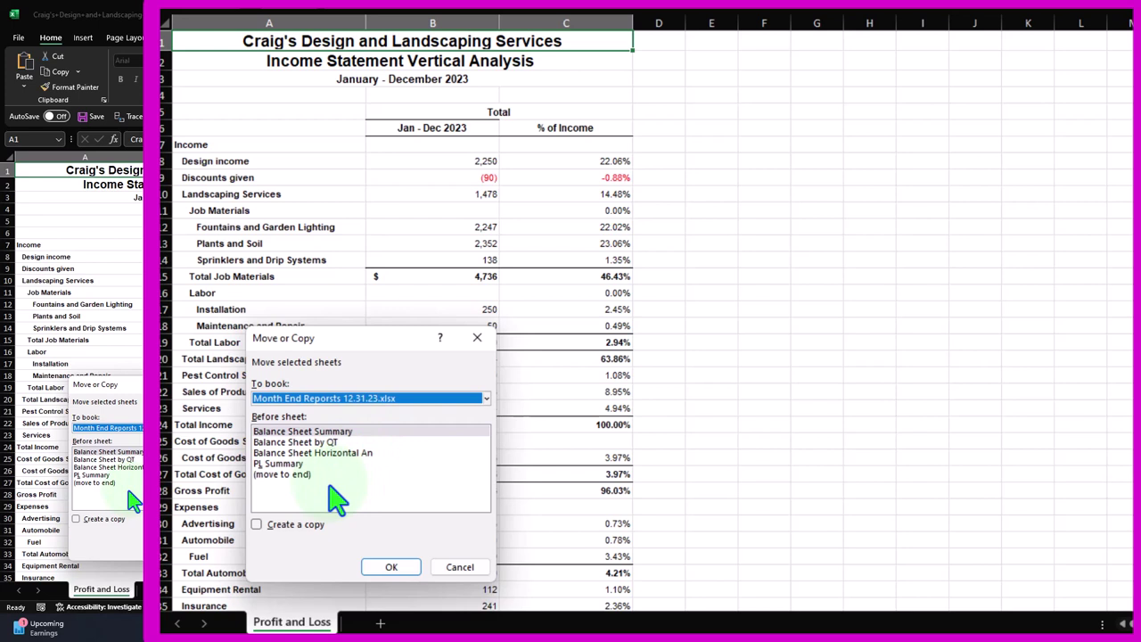
left_click(330, 433)
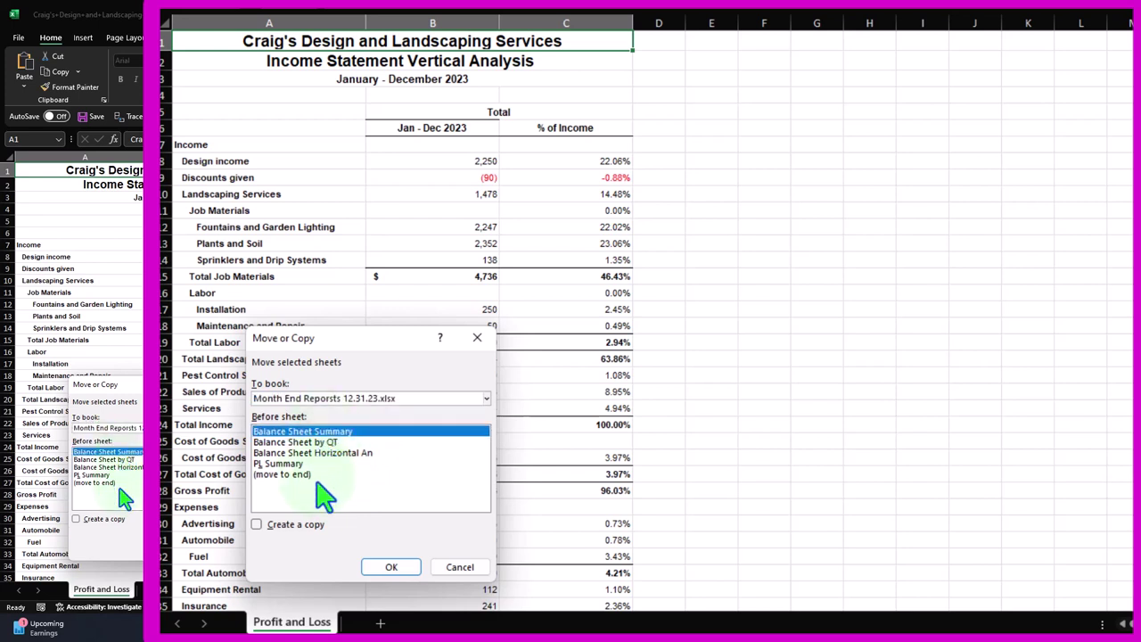
left_click(395, 569)
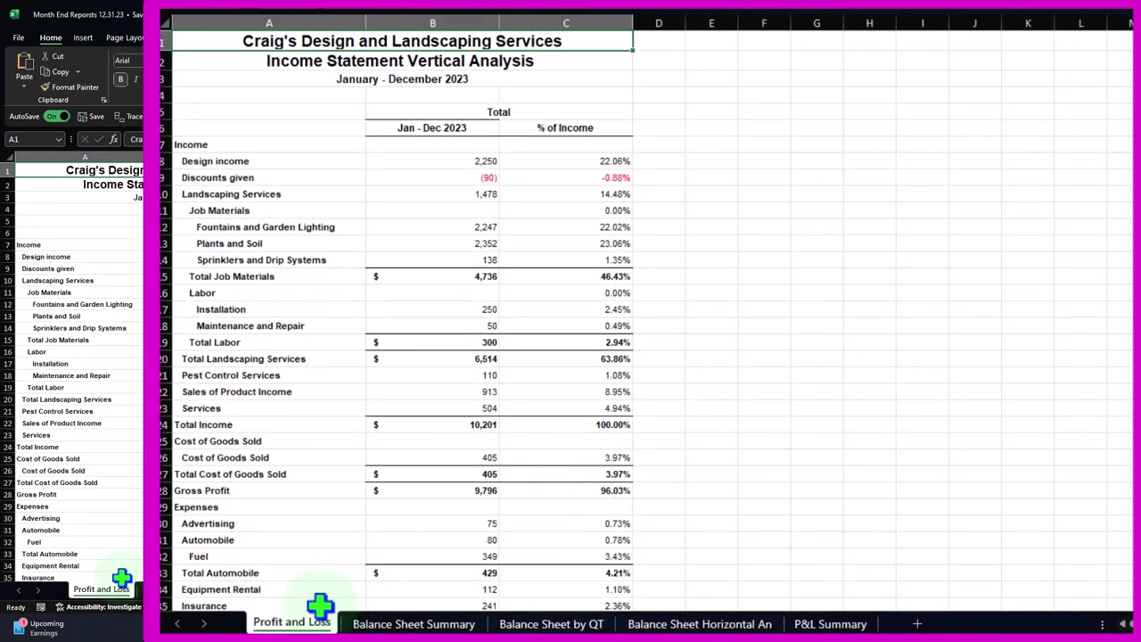
Step: Reorder the Profit and Loss sheet to come after P&L Summary and rename it P&L Vertical An
left_click_drag(306, 621, 891, 621)
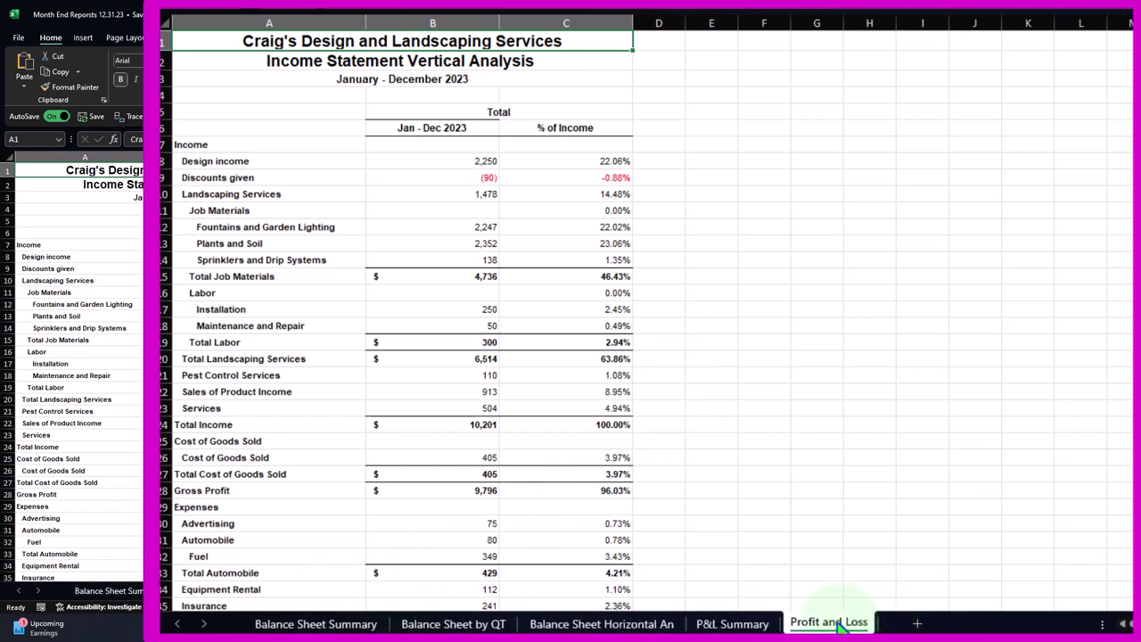
type("P&L Vertical An")
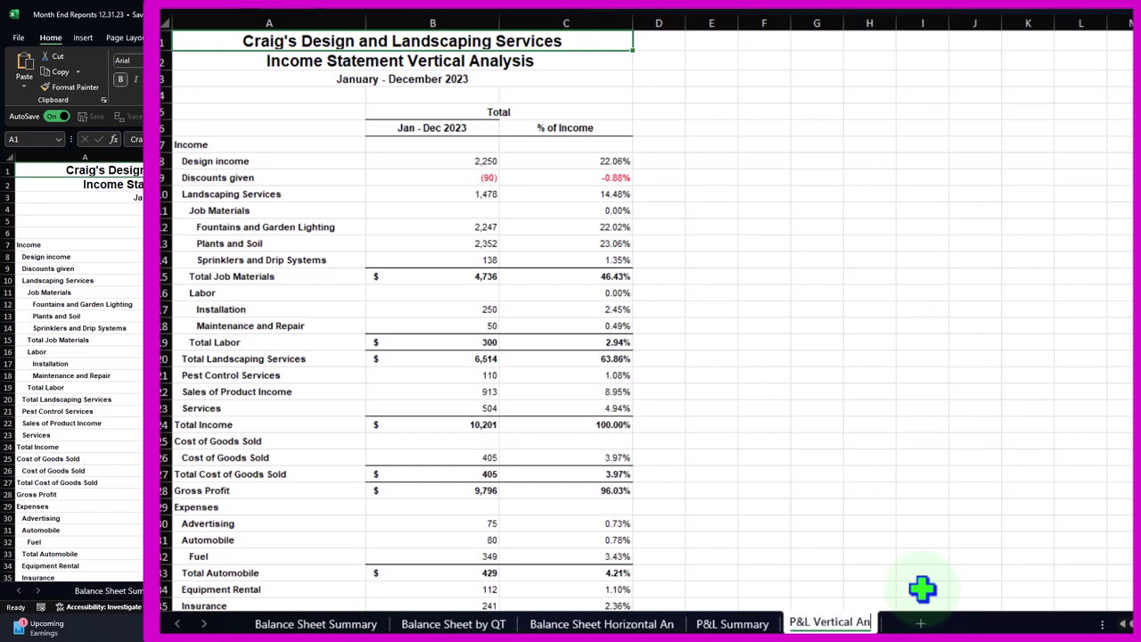
left_click(858, 474)
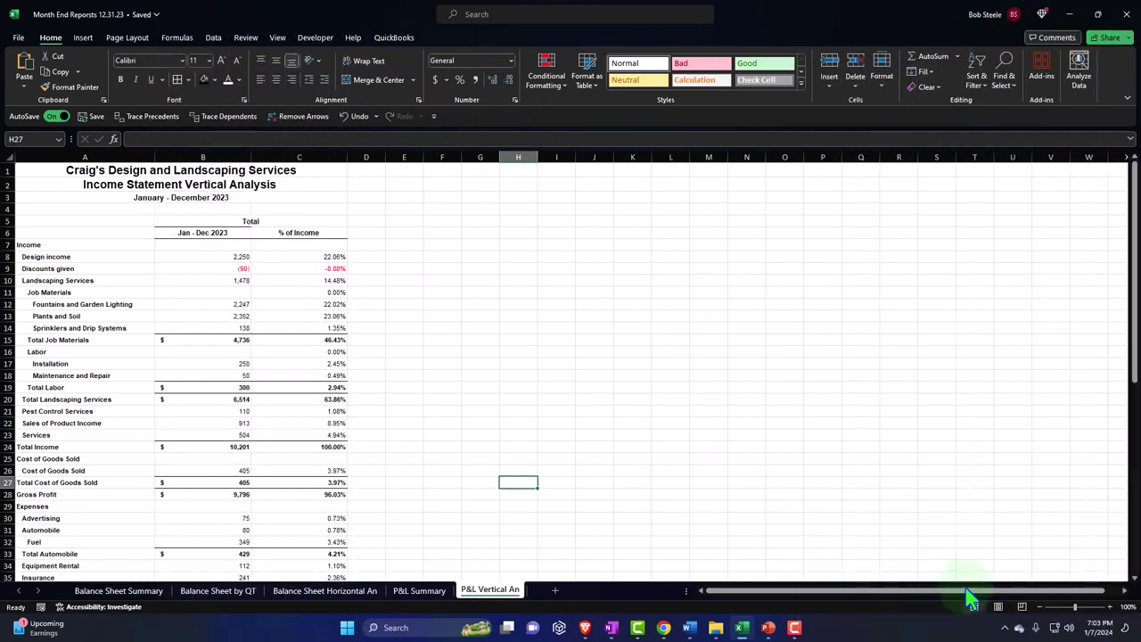
Step: Switch to page layout view and back to show page breaks, and insert a blank column before the report's account names
left_click(998, 607)
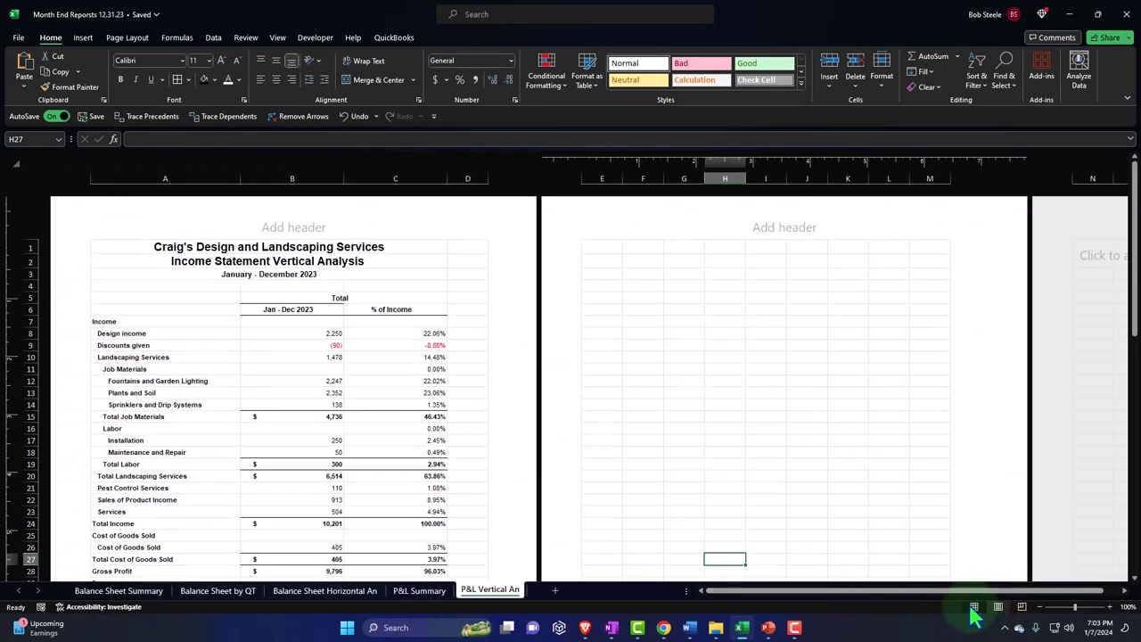
left_click(975, 607)
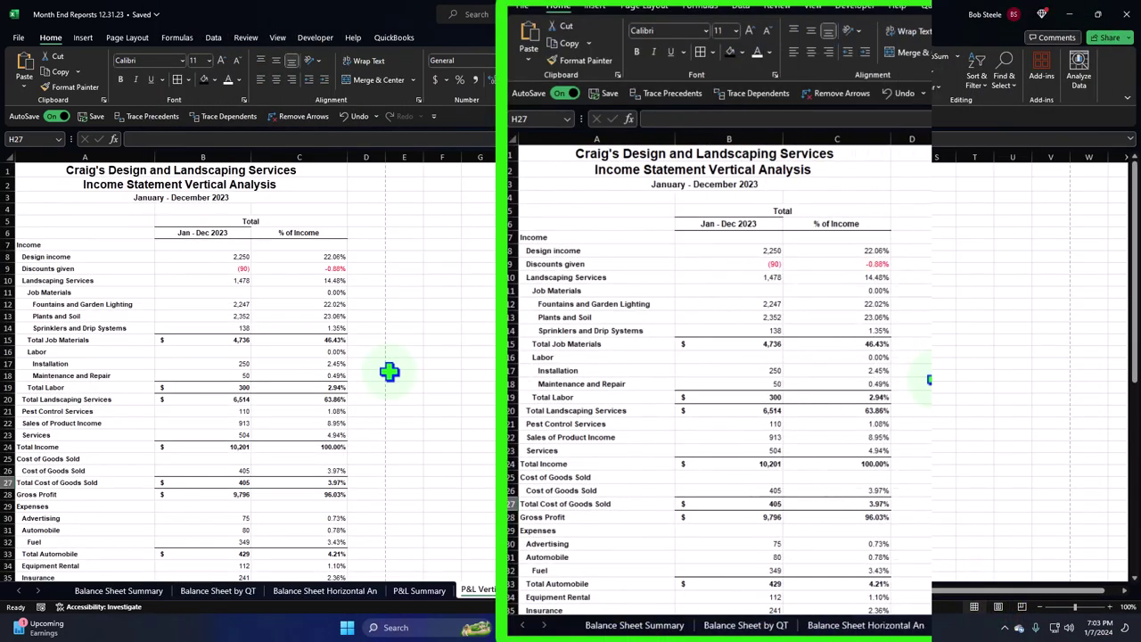
left_click(34, 214)
key("ctrl+space")
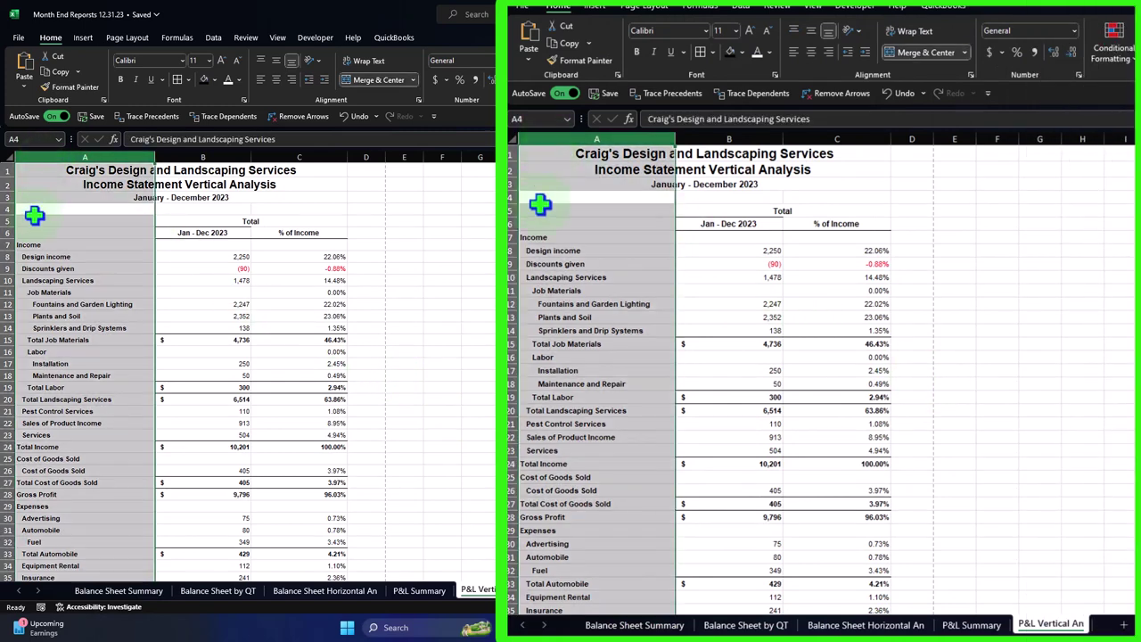
right_click(36, 223)
left_click(66, 334)
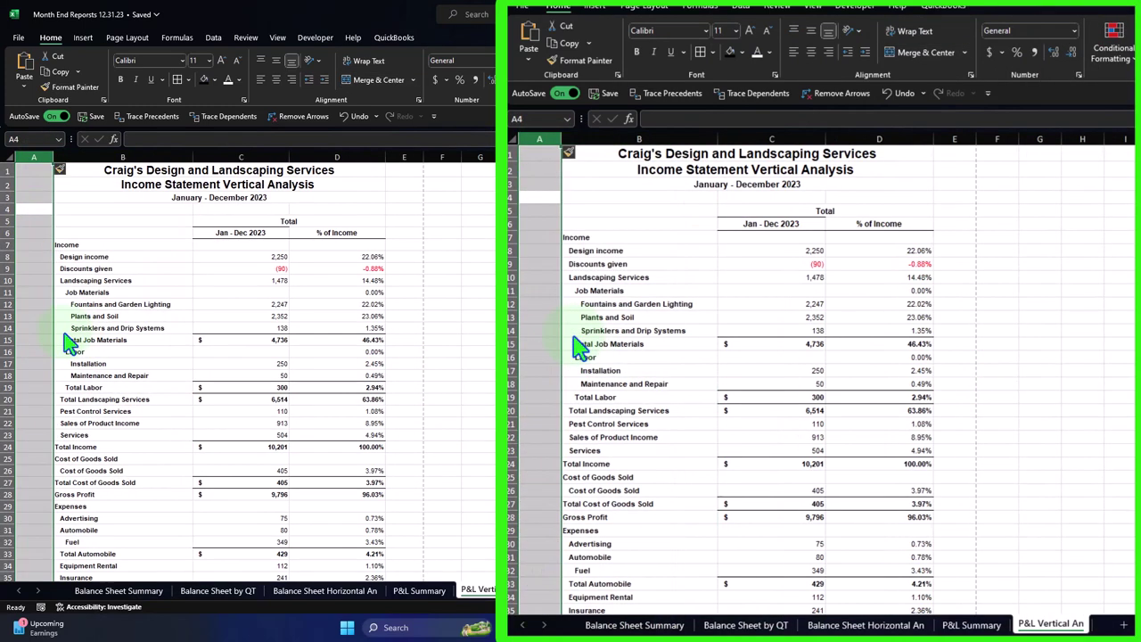
left_click(34, 282)
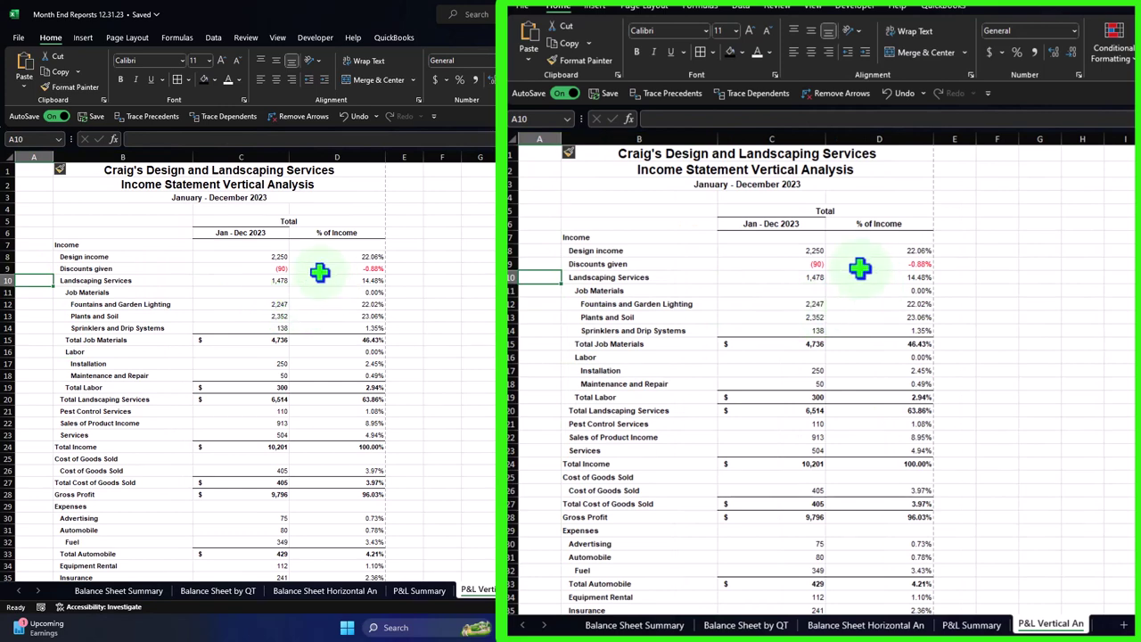
Step: Narrow the blank columns A and E on both sides of the report to the same width
left_click(403, 157)
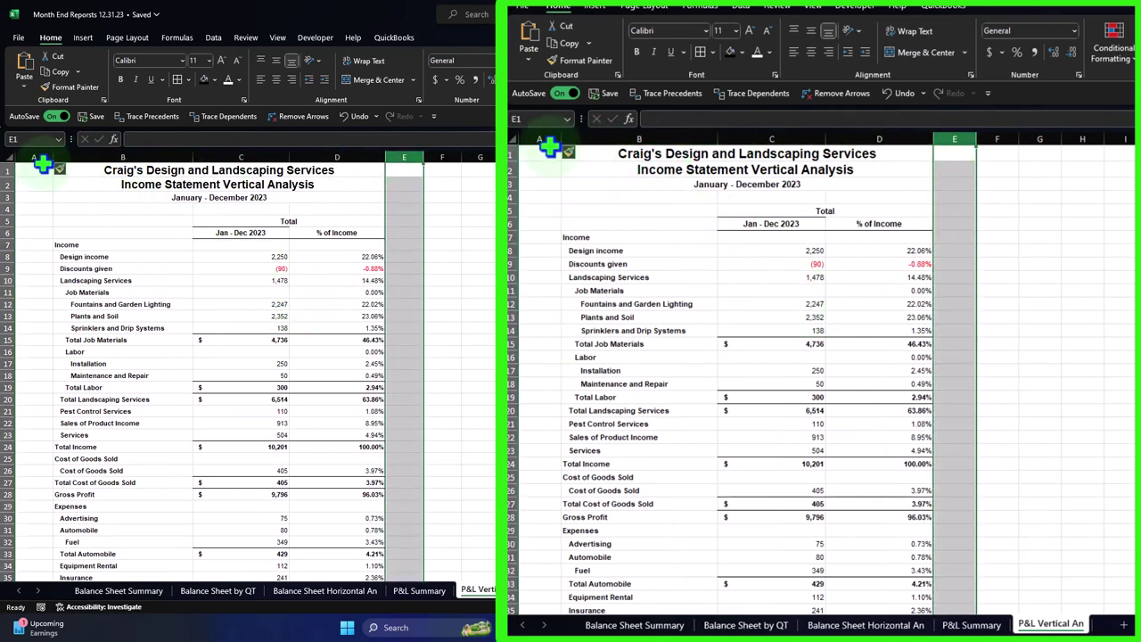
left_click(45, 157, "ctrl")
left_click_drag(51, 157, 33, 156)
left_click(189, 337)
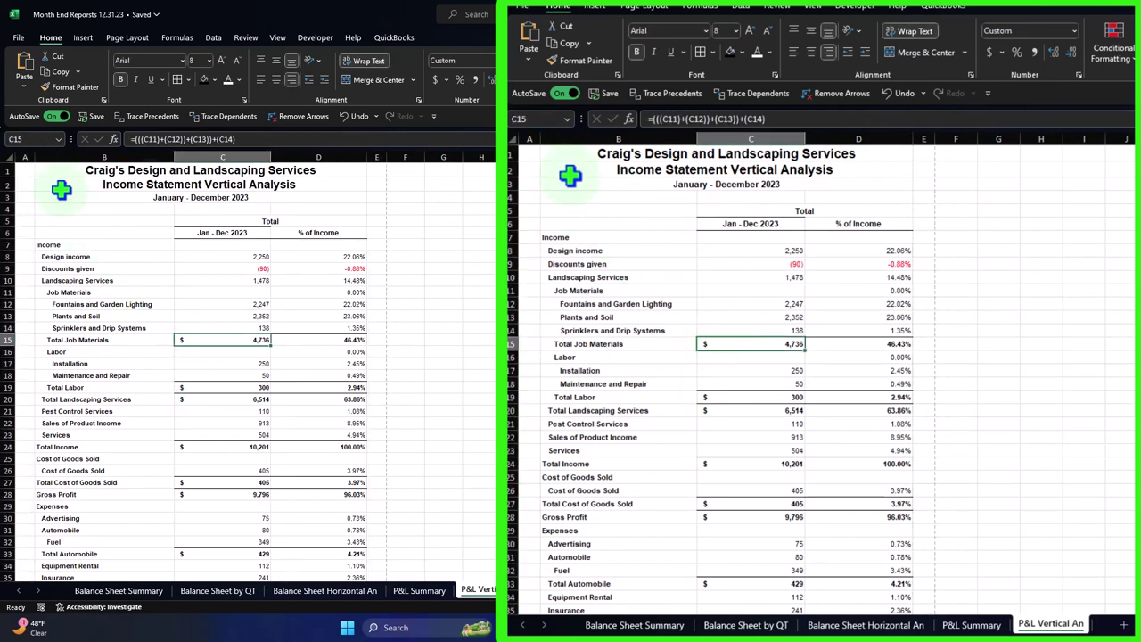
Step: Format the report titles in B1:D3 with black fill and white text, and apply all borders to B7:D64
left_click_drag(59, 176, 290, 203)
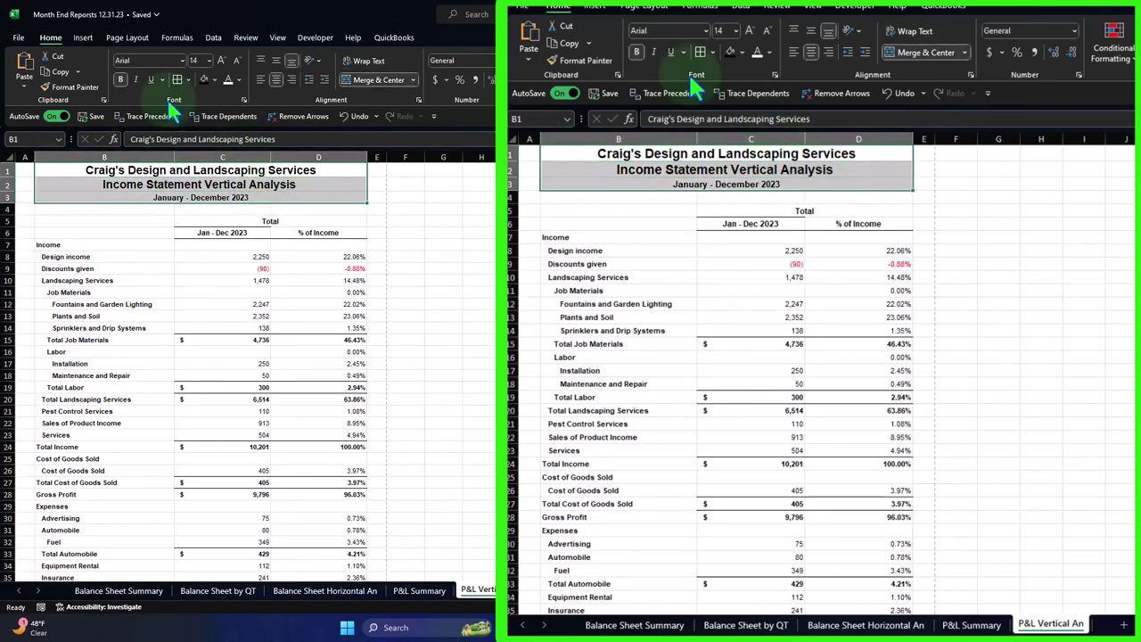
left_click(206, 76)
left_click_drag(126, 243, 336, 605)
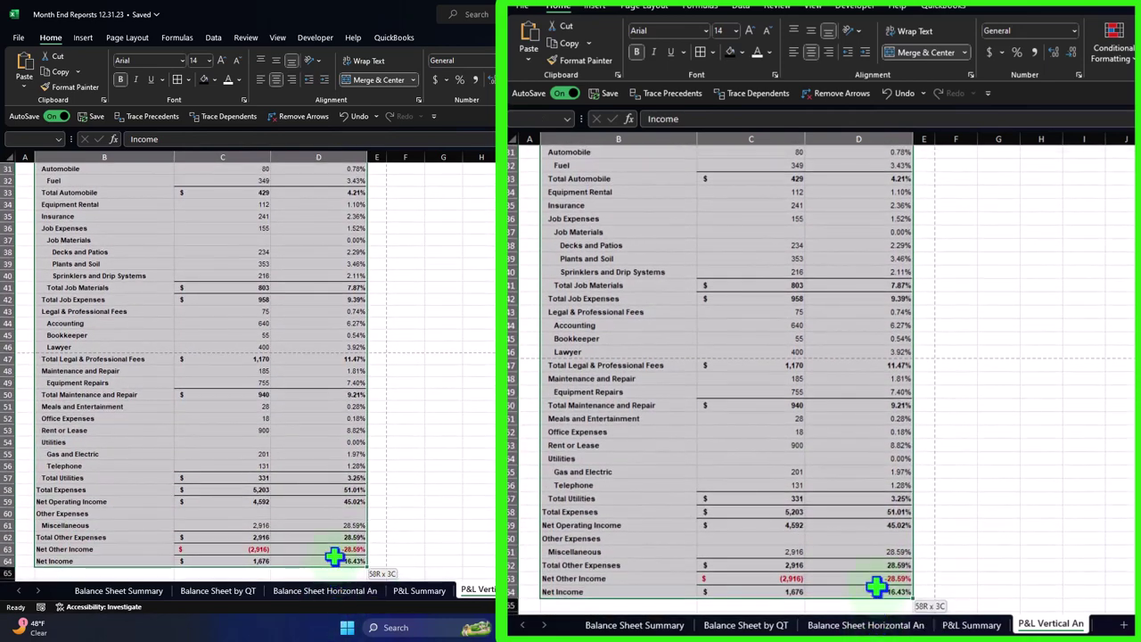
left_click(178, 78)
scroll(238, 219, "up", 10)
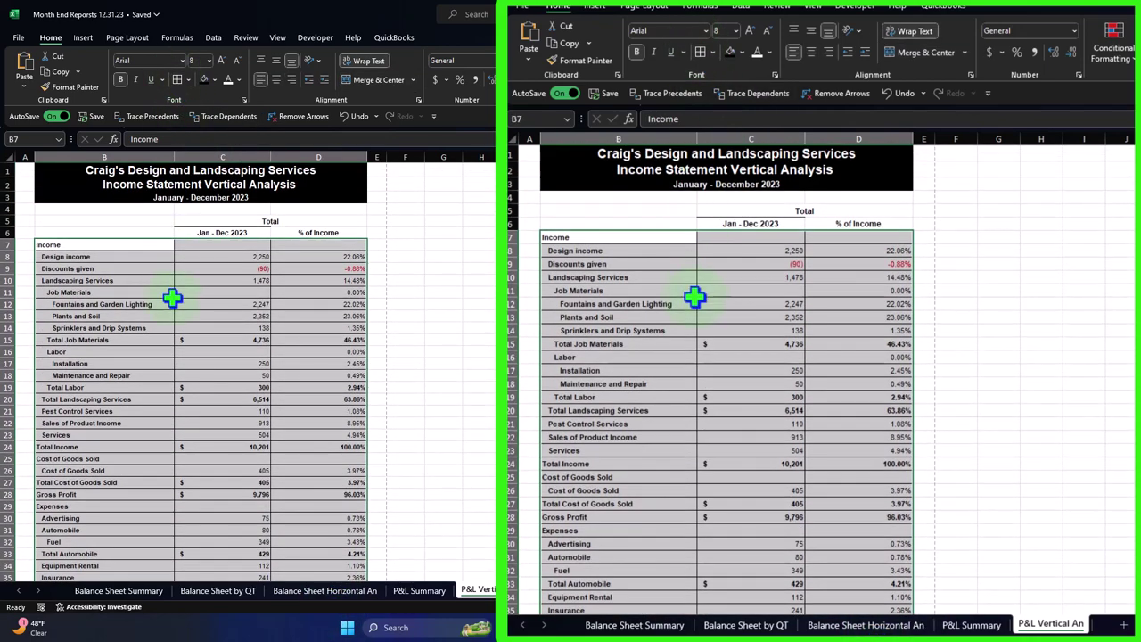
Step: Clear the Total heading in row 5 above the column headings and remove the borders from that merged cell
left_click_drag(236, 214, 287, 223)
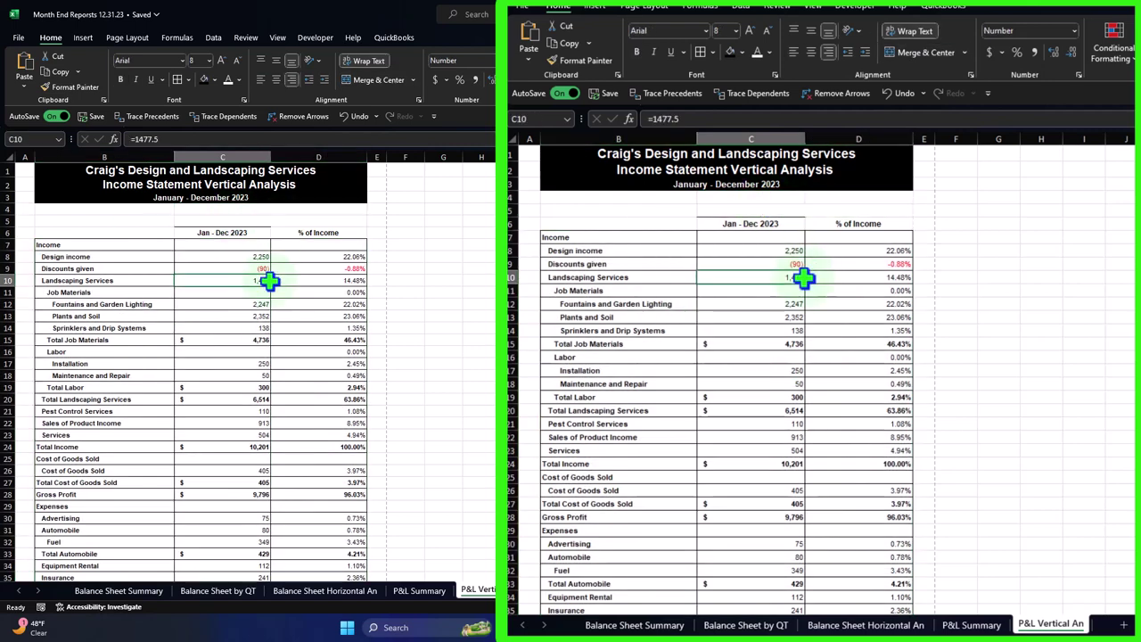
left_click(226, 222)
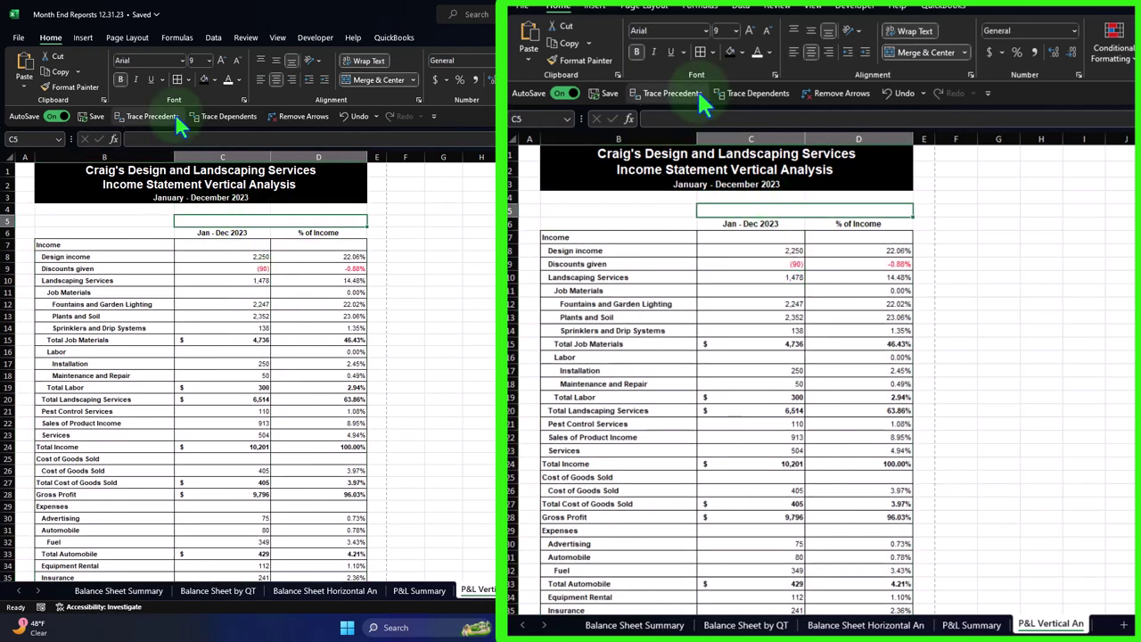
left_click(188, 82)
left_click(189, 82)
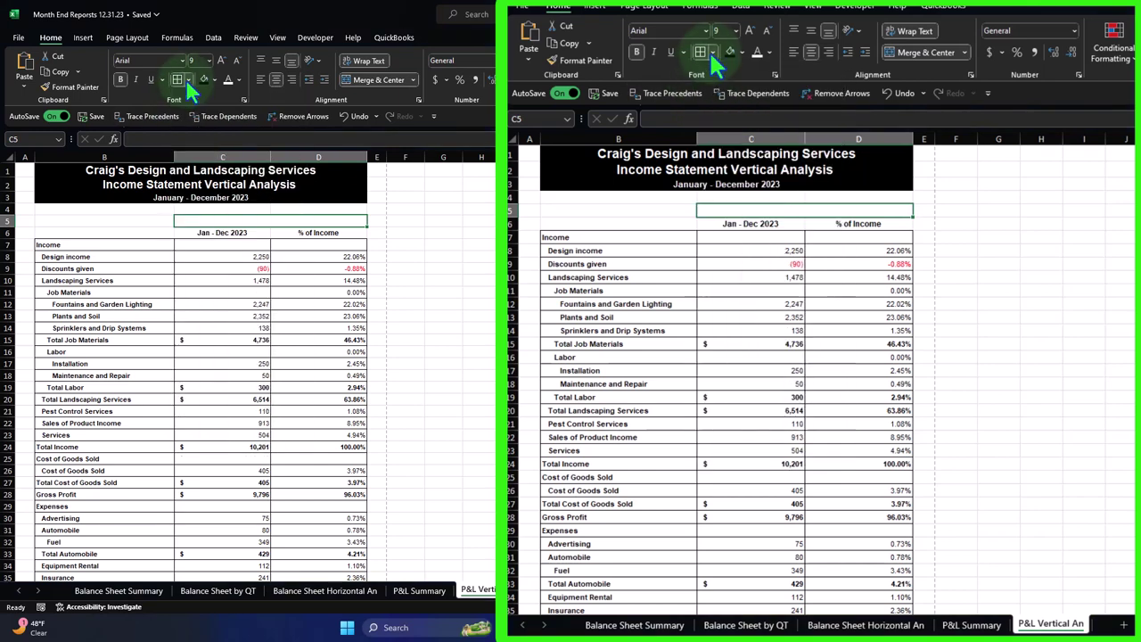
left_click(188, 82)
left_click(200, 165)
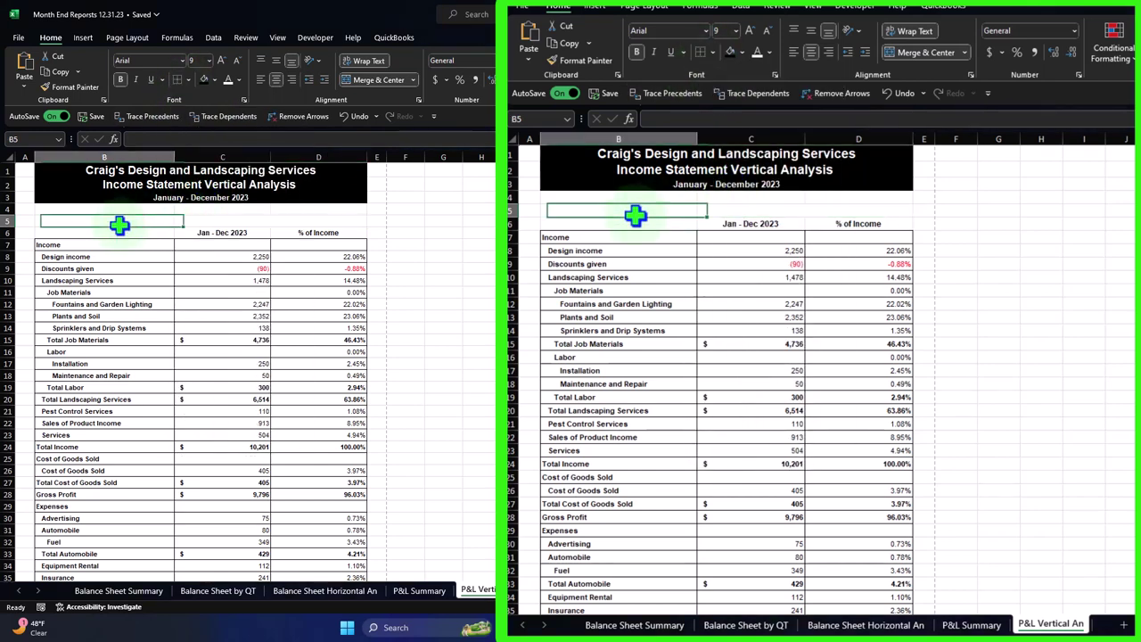
Step: Delete the empty rows 4 and 5 between the report titles and the column headings
left_click(89, 220)
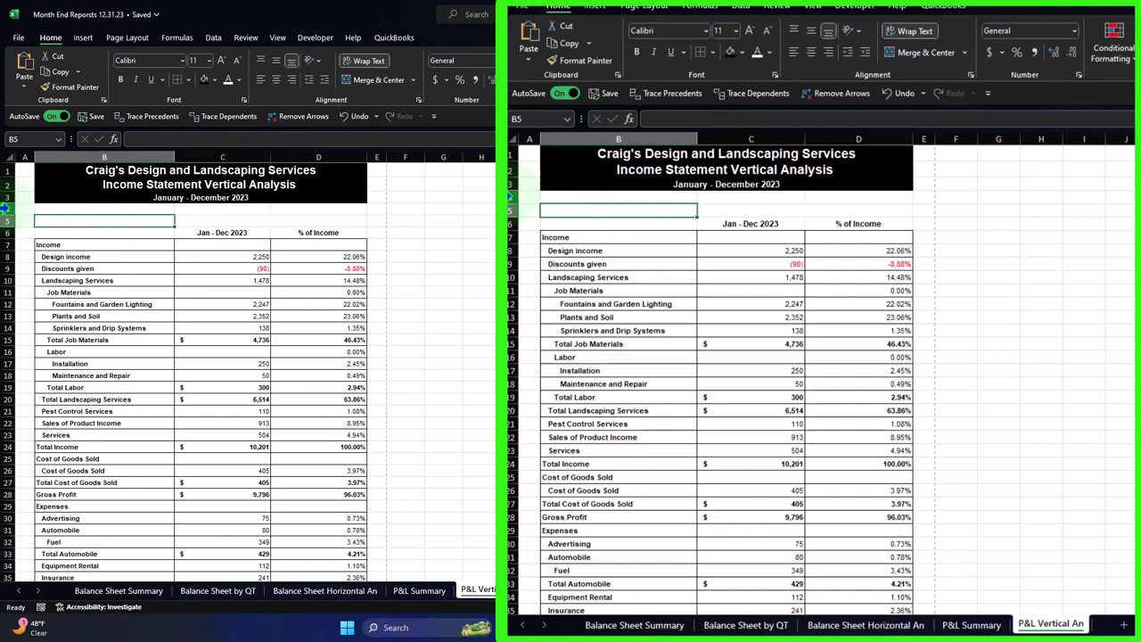
left_click_drag(4, 208, 4, 220)
right_click(87, 218)
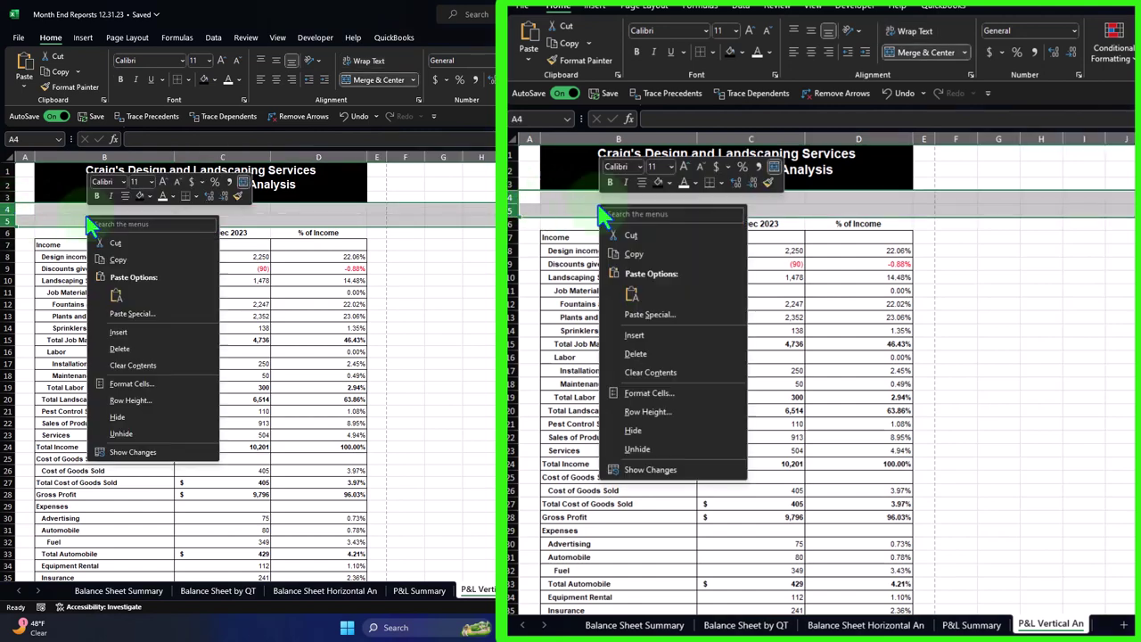
left_click(119, 349)
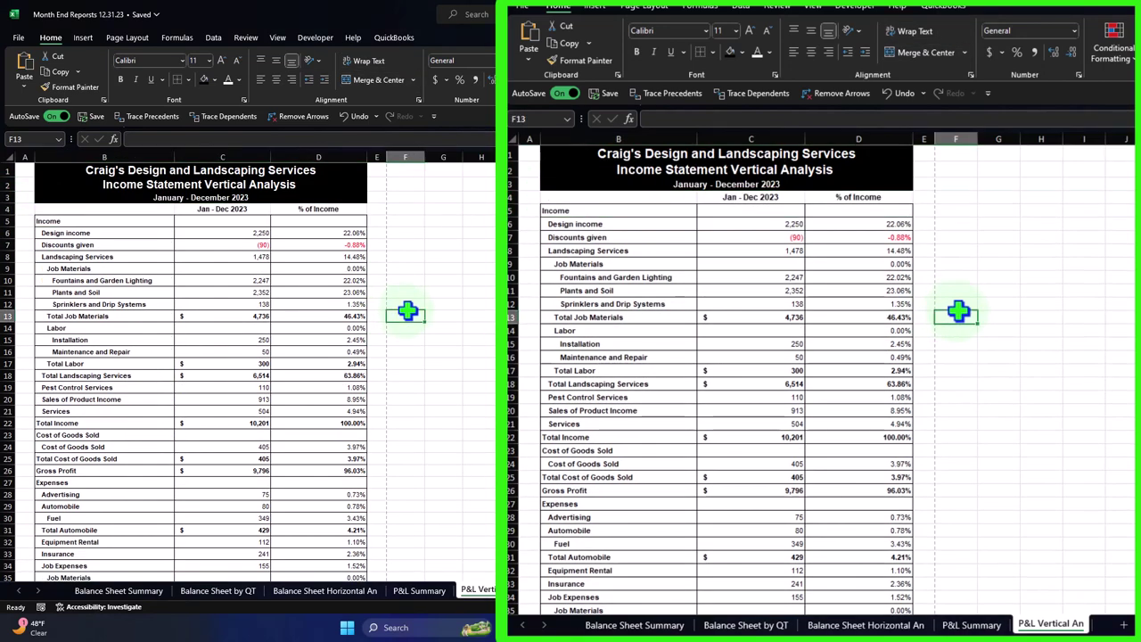
left_click(443, 434)
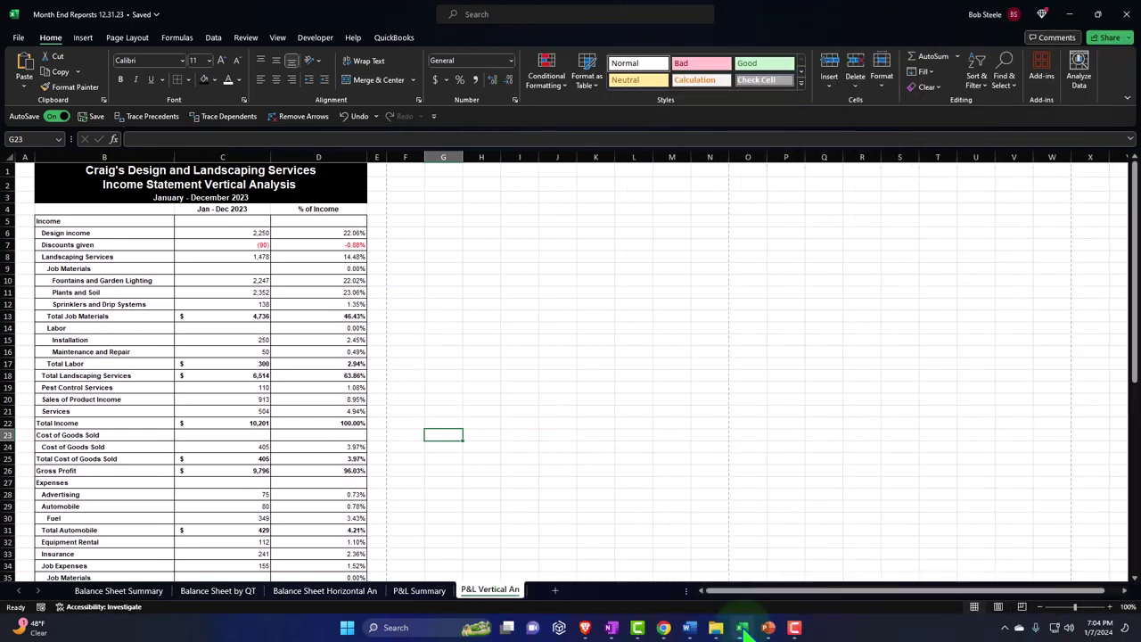
Step: Switch to QuickBooks Online, duplicate the custom reports browser tab, place the copy last, and open the Income Statement by Qt report
left_click(743, 628)
left_click(98, 14)
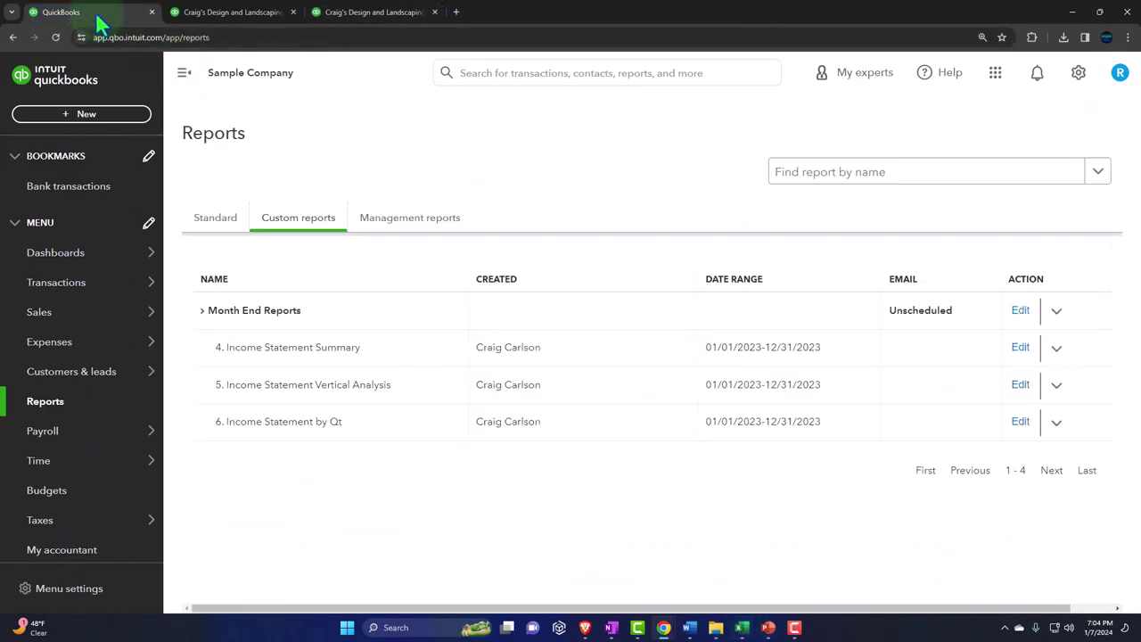
left_click(114, 38)
right_click(111, 20)
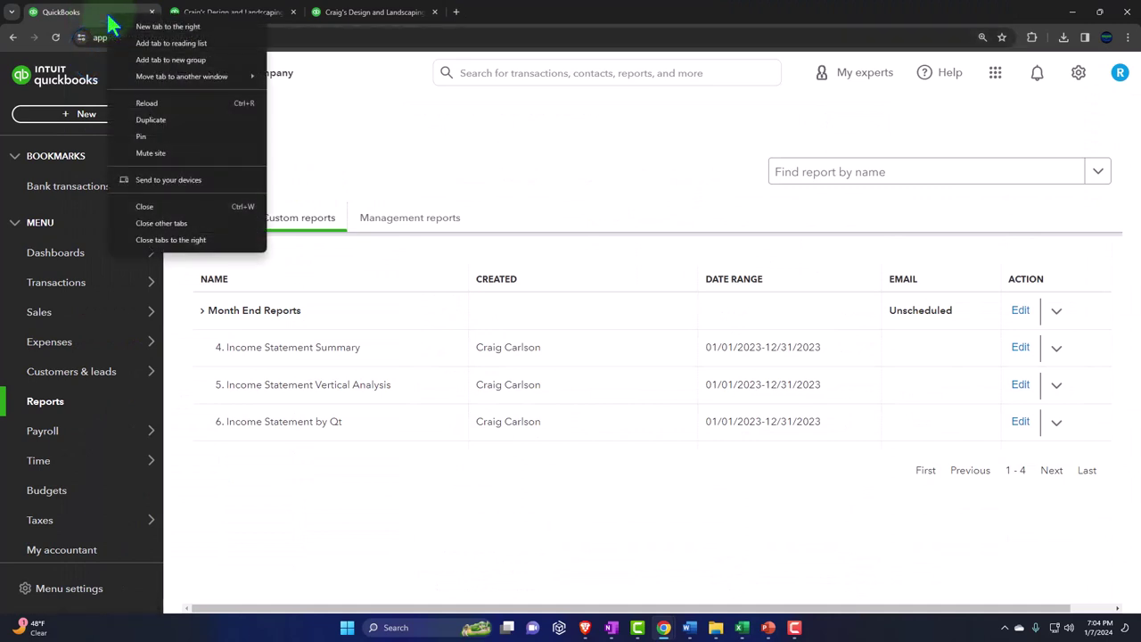
left_click(145, 118)
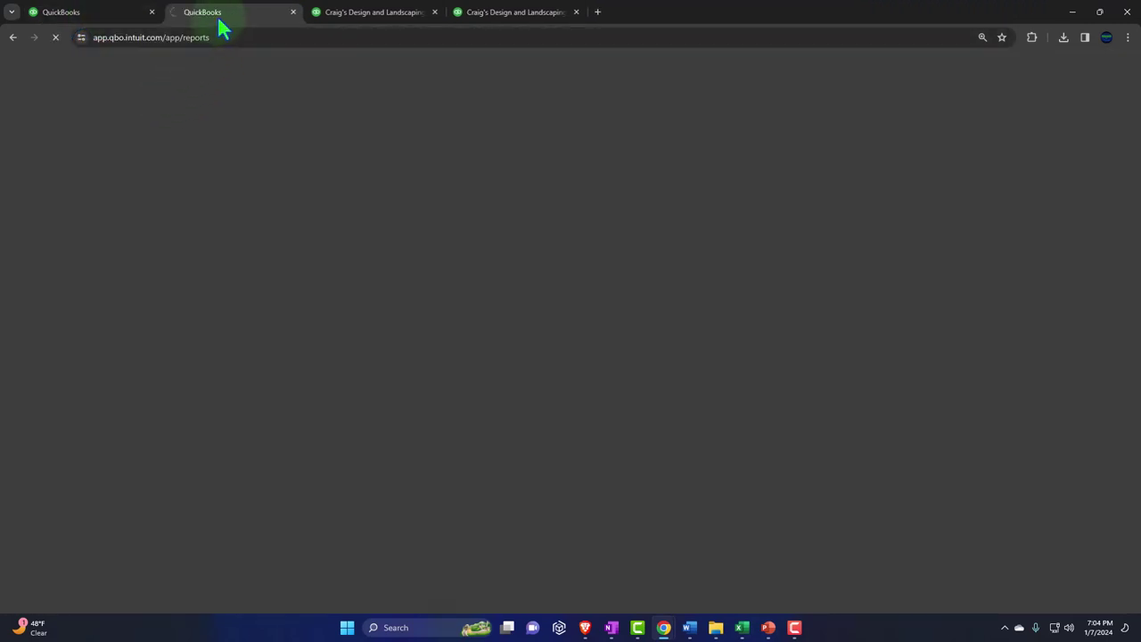
left_click_drag(219, 24, 513, 21)
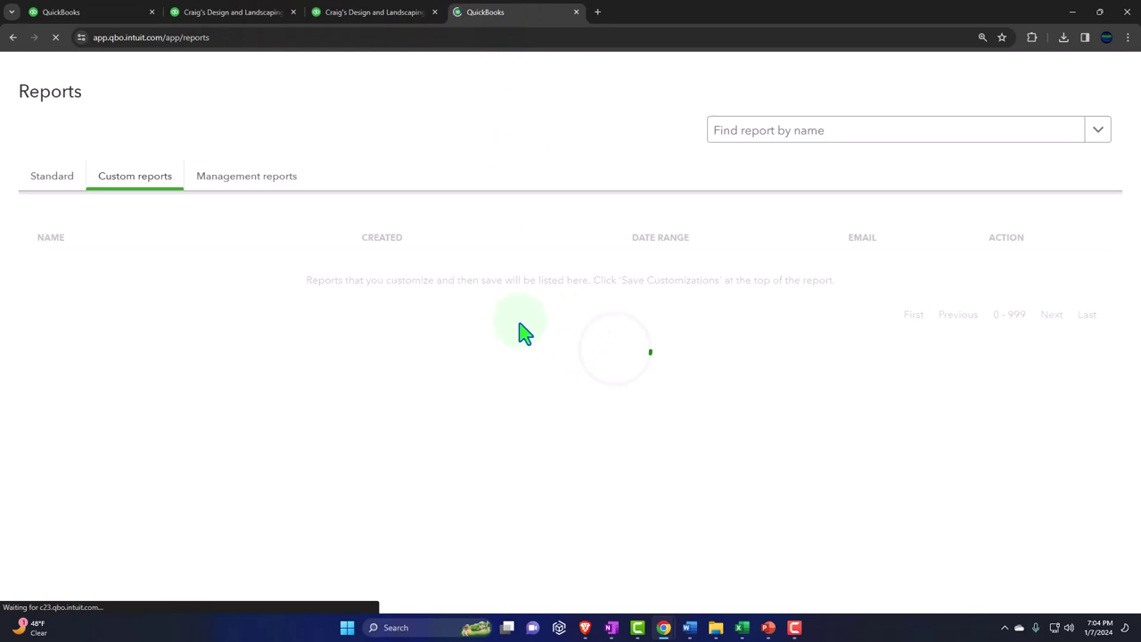
left_click(304, 424)
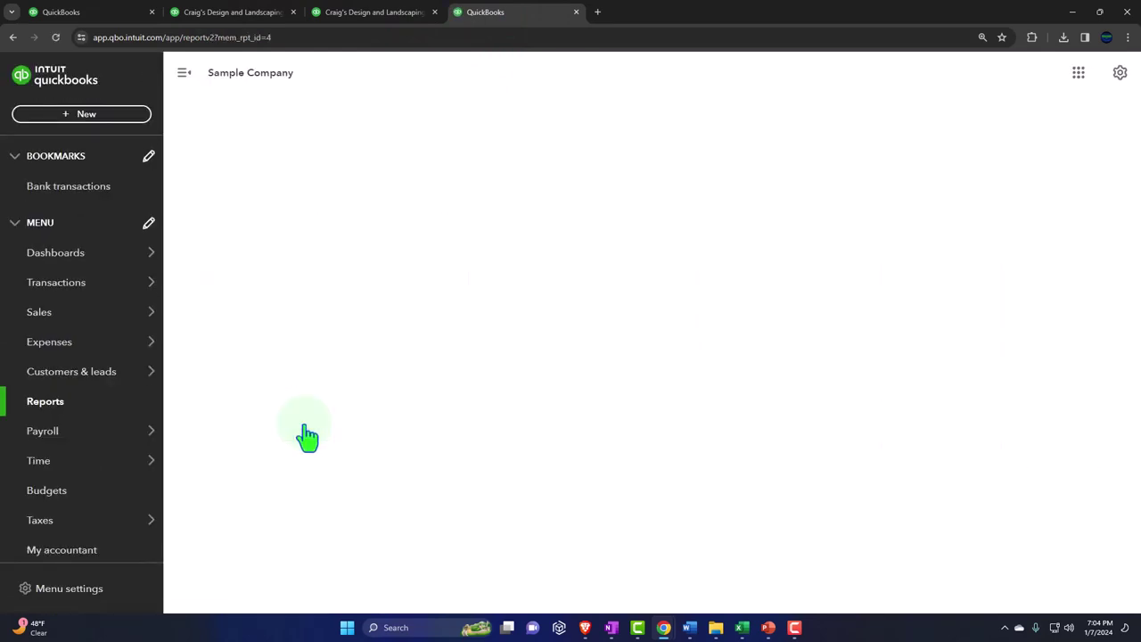
Step: Export the Income Statement by Qt report to Excel and open the downloaded workbook for editing
scroll(307, 437, "down", 2)
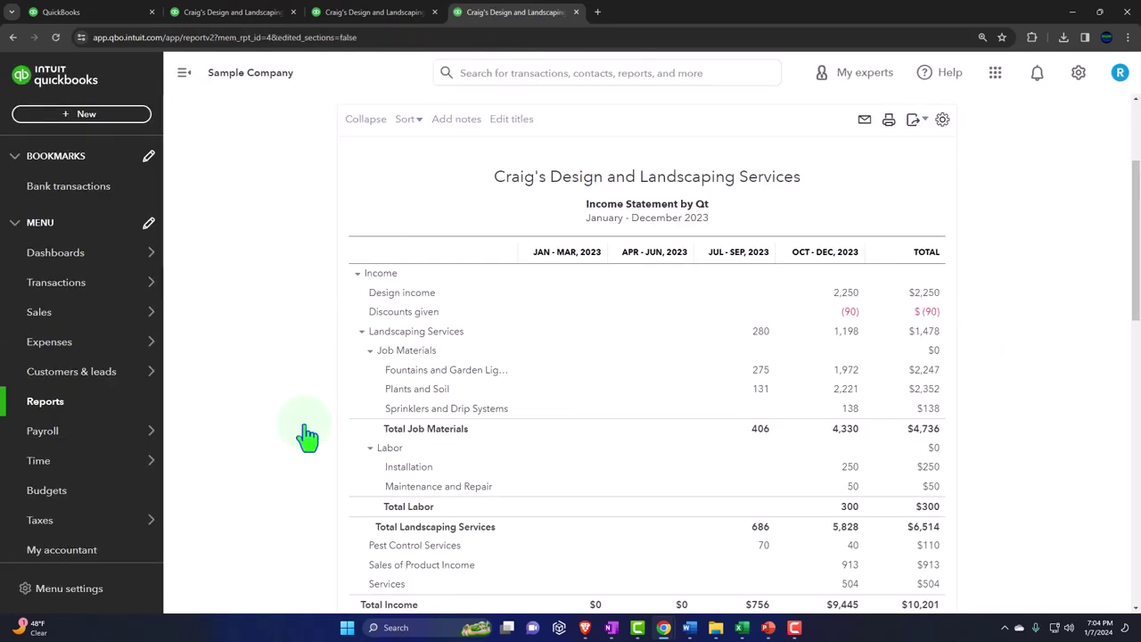
left_click(186, 82)
scroll(196, 214, "up", 2)
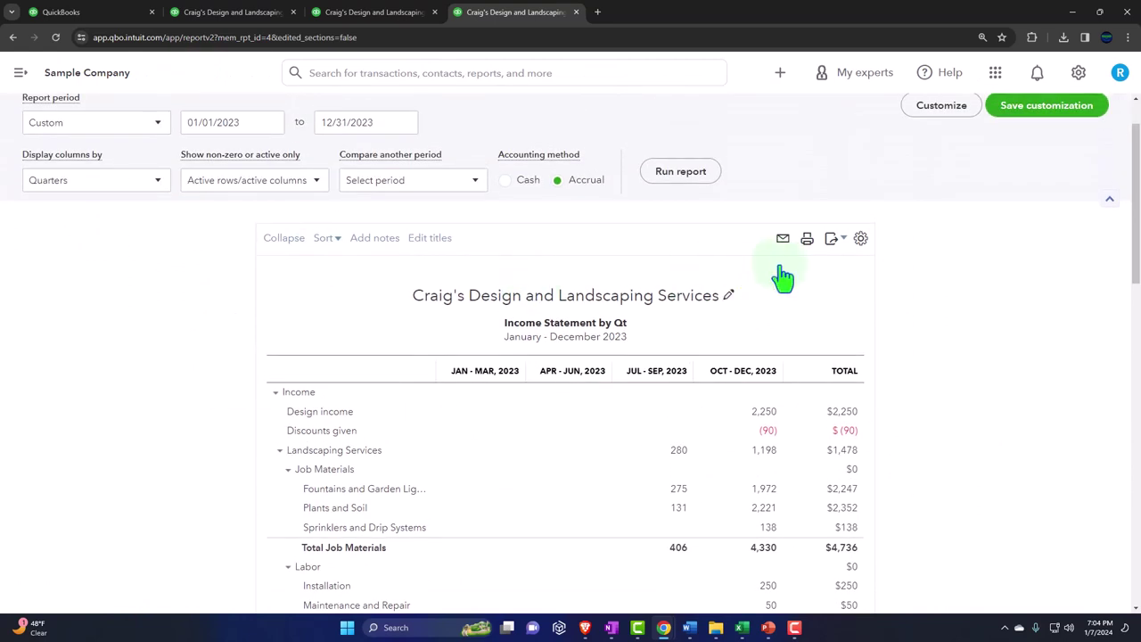
left_click(837, 240)
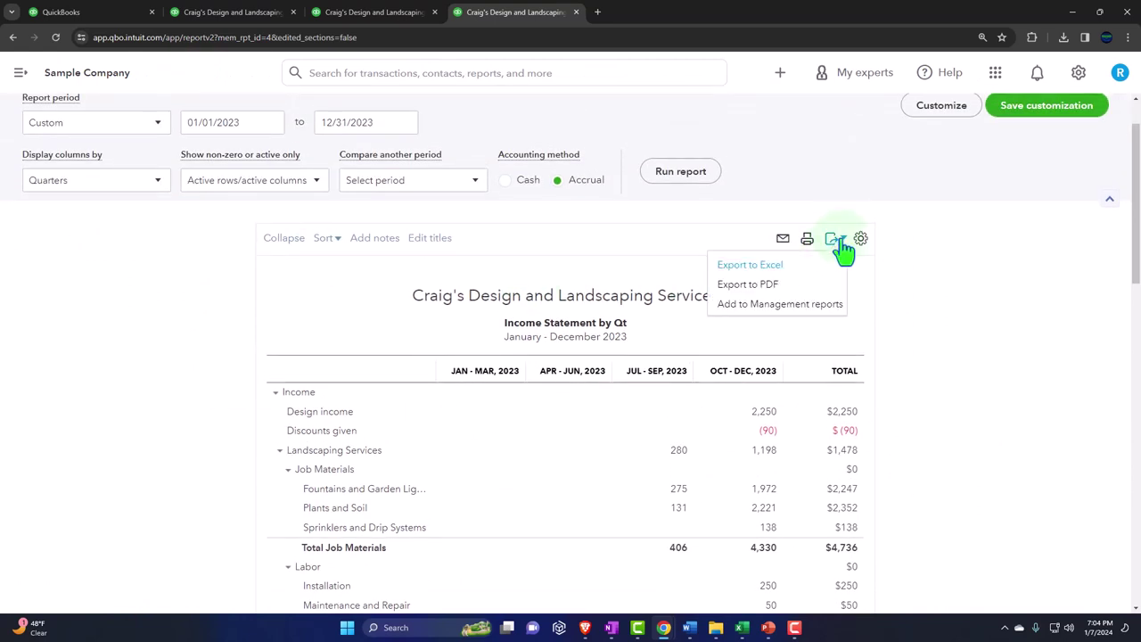
left_click(789, 265)
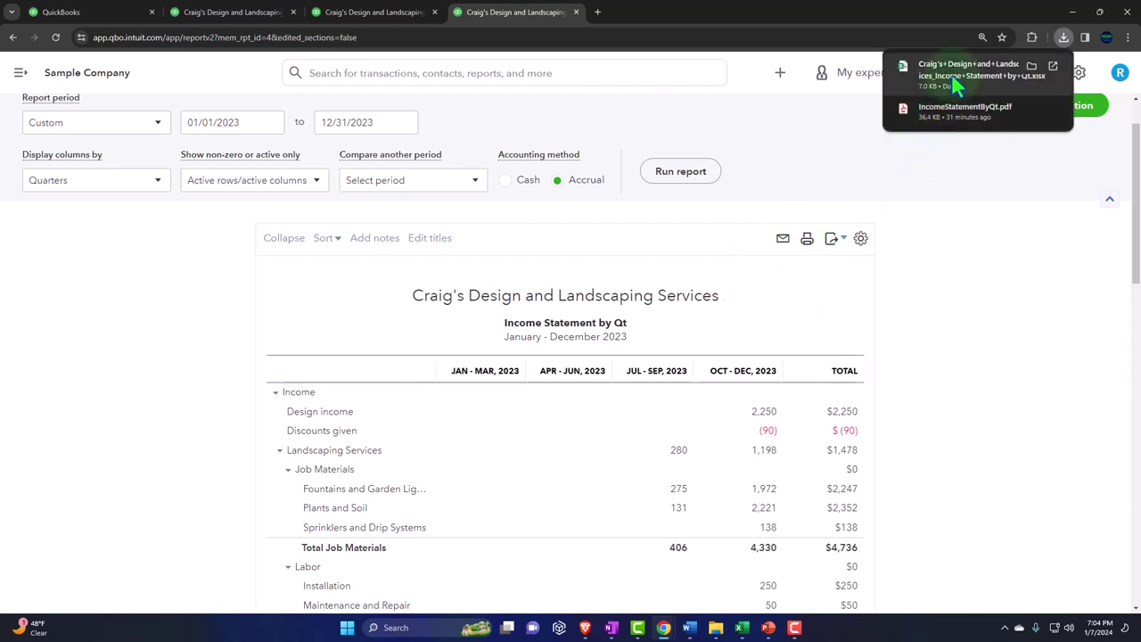
left_click(957, 82)
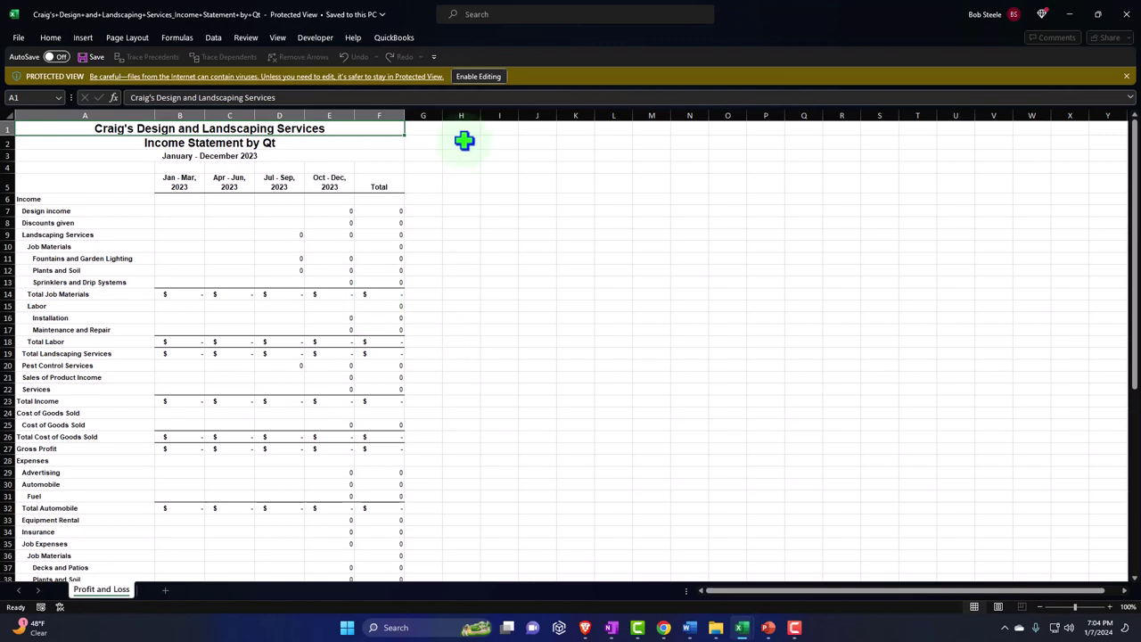
left_click(476, 77)
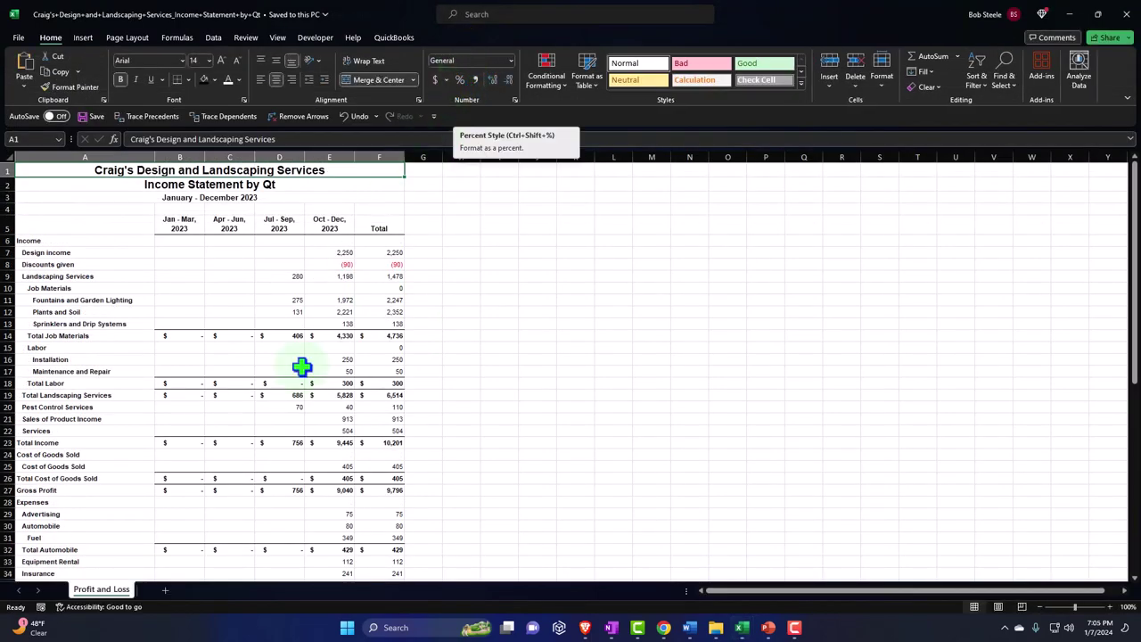
Step: Move the Profit and Loss sheet into the Month End Reporsts 12.31.23.xlsx workbook
right_click(123, 601)
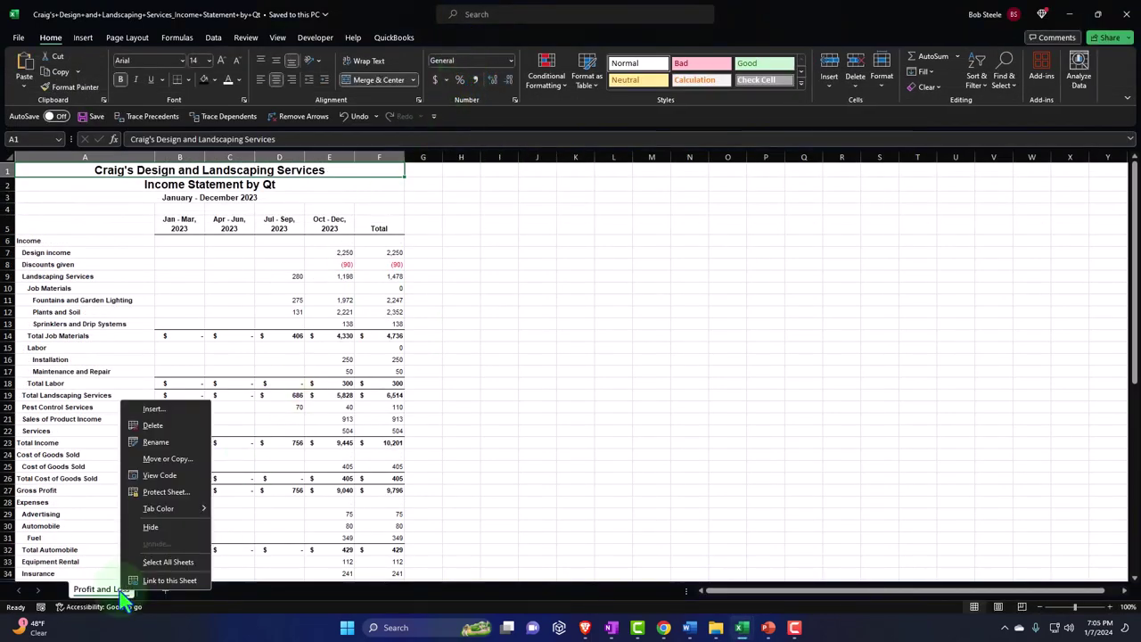
left_click(162, 461)
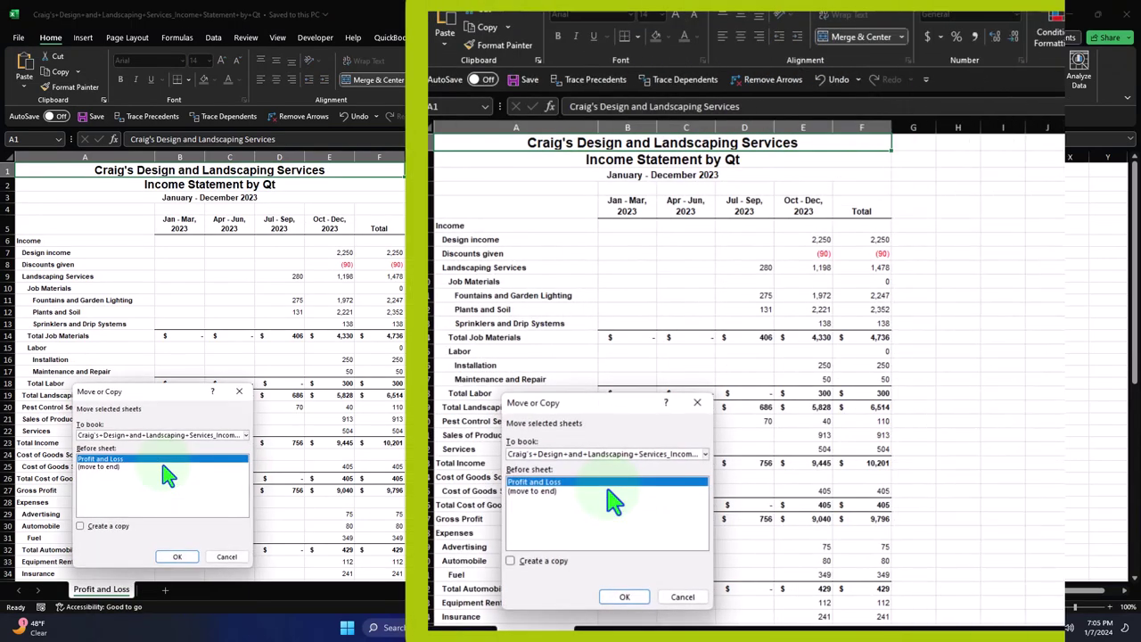
left_click(193, 437)
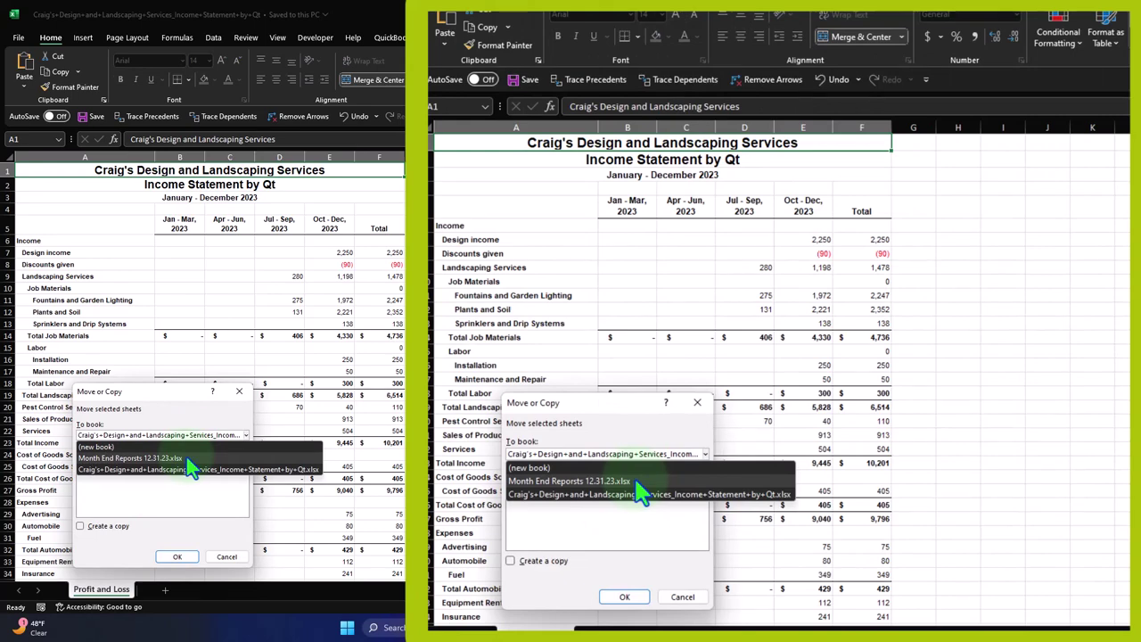
left_click(636, 481)
left_click(625, 596)
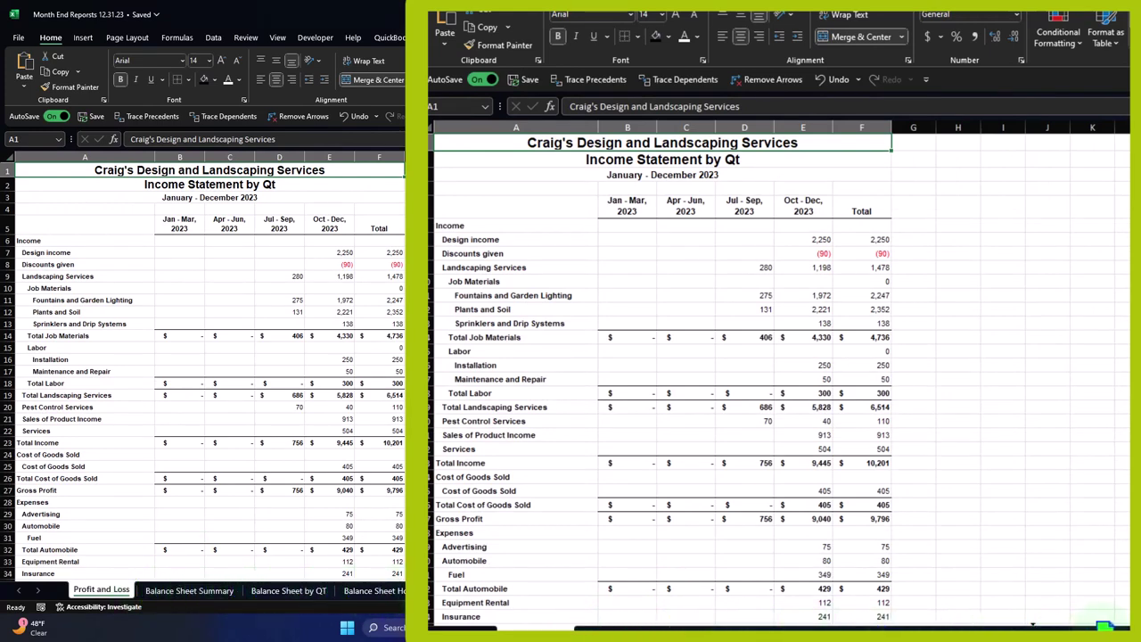
scroll(1123, 627, "right", 1)
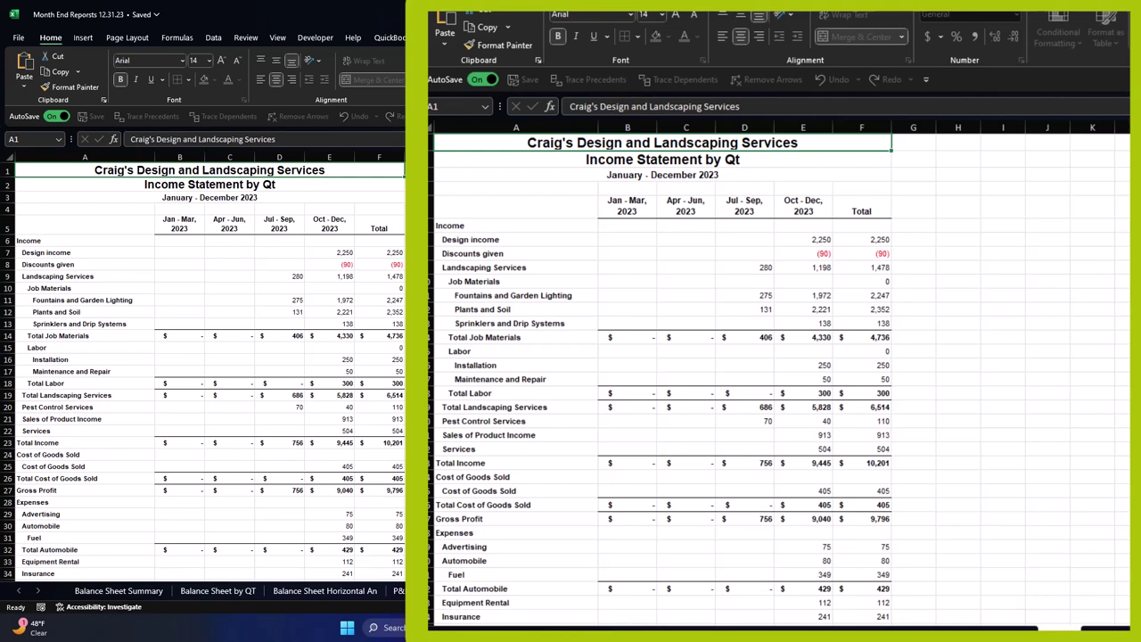
Step: Show the page breaks on the quarterly income statement by switching to Page Layout view and back to Normal
left_click(879, 478)
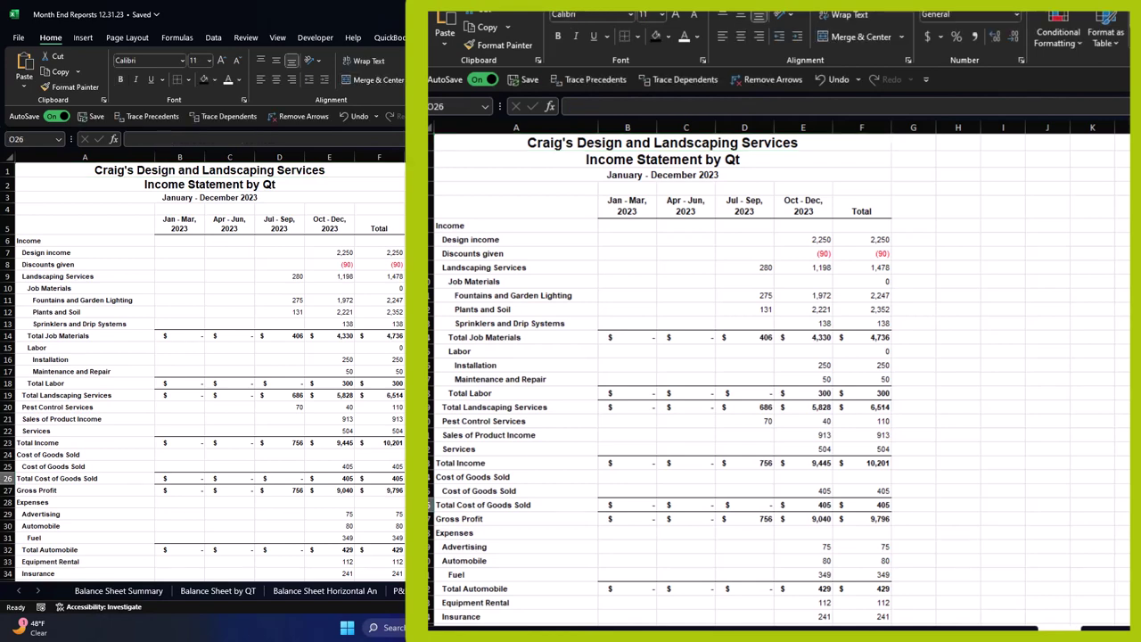
key("alt+w")
key("p")
key("alt+w")
key("l")
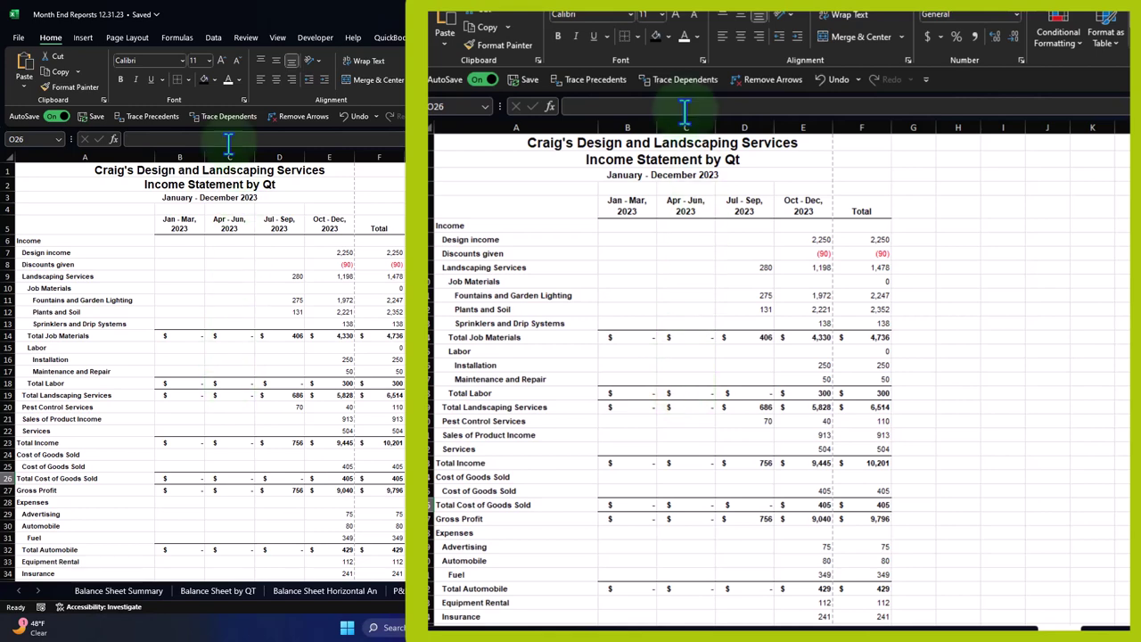
Step: Set the page orientation of the quarterly income statement to landscape
left_click(128, 38)
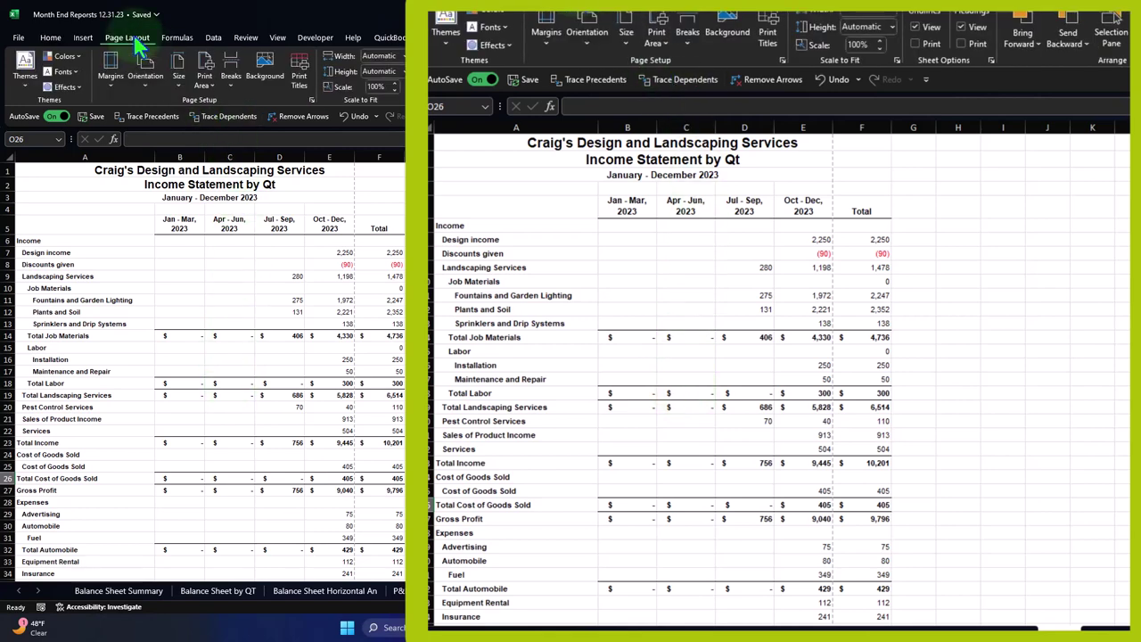
left_click(145, 71)
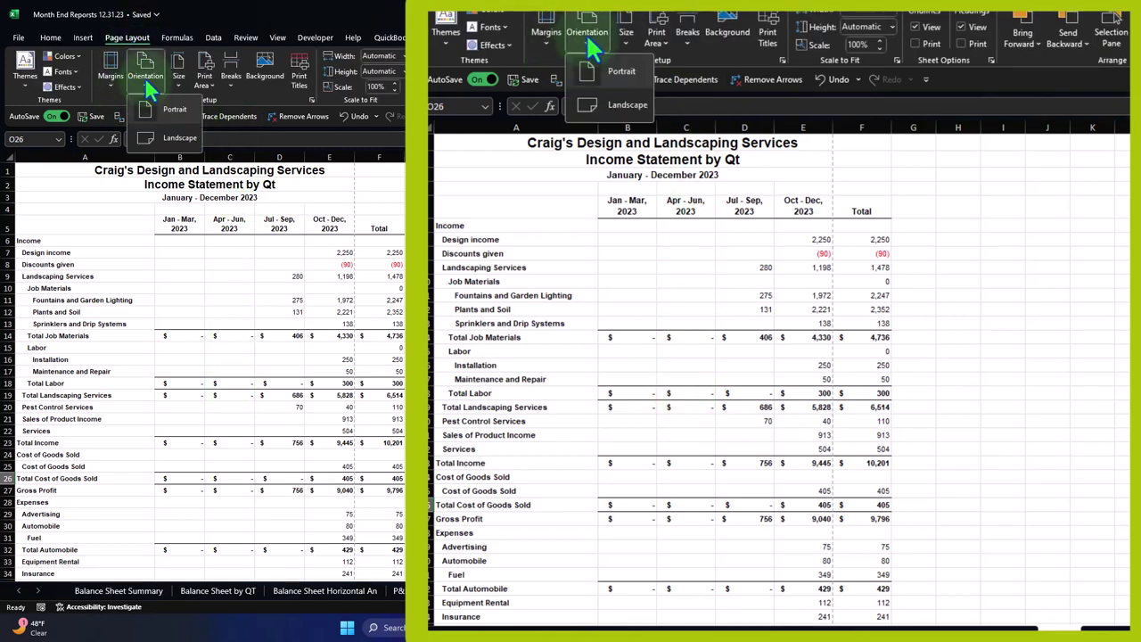
left_click(149, 112)
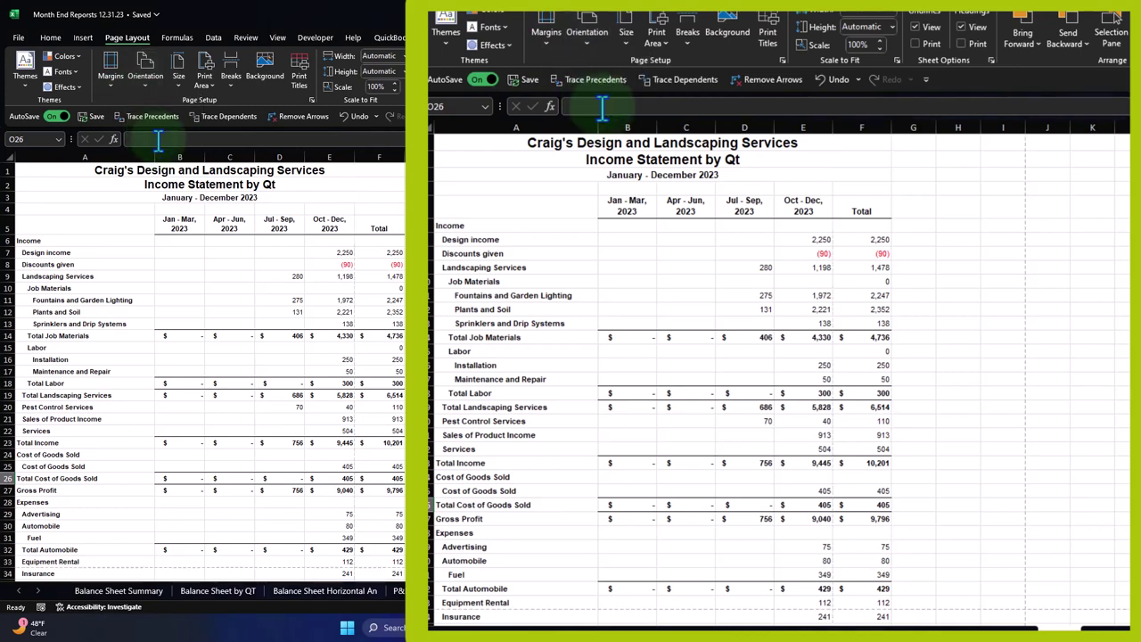
Step: Insert a blank column before the account names and widen the empty columns A and H equally
left_click(53, 156)
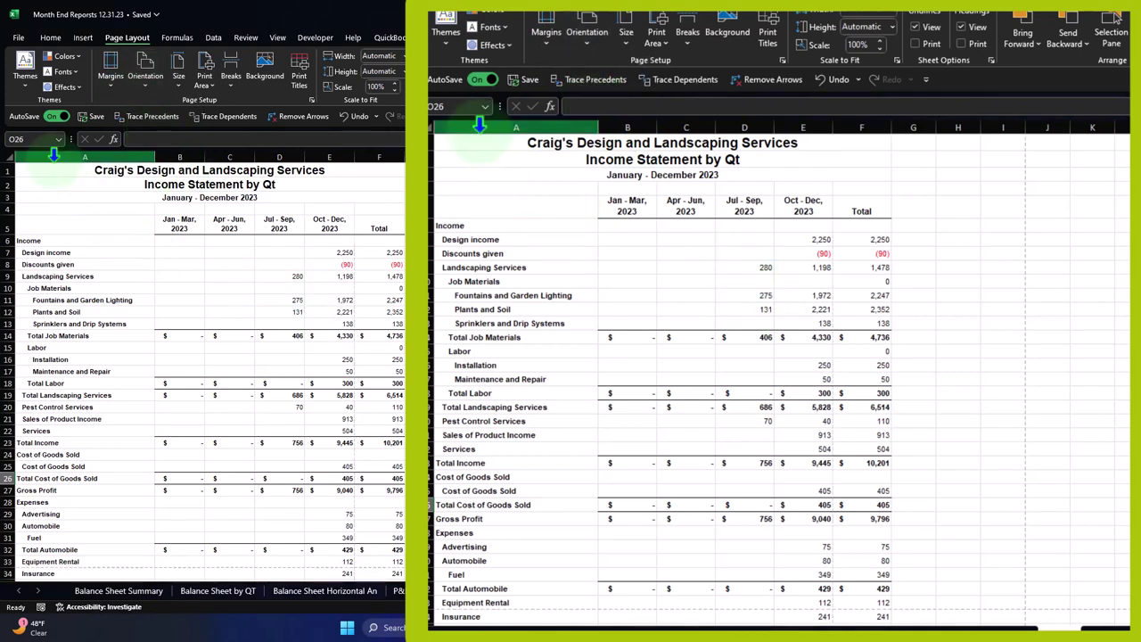
right_click(54, 275)
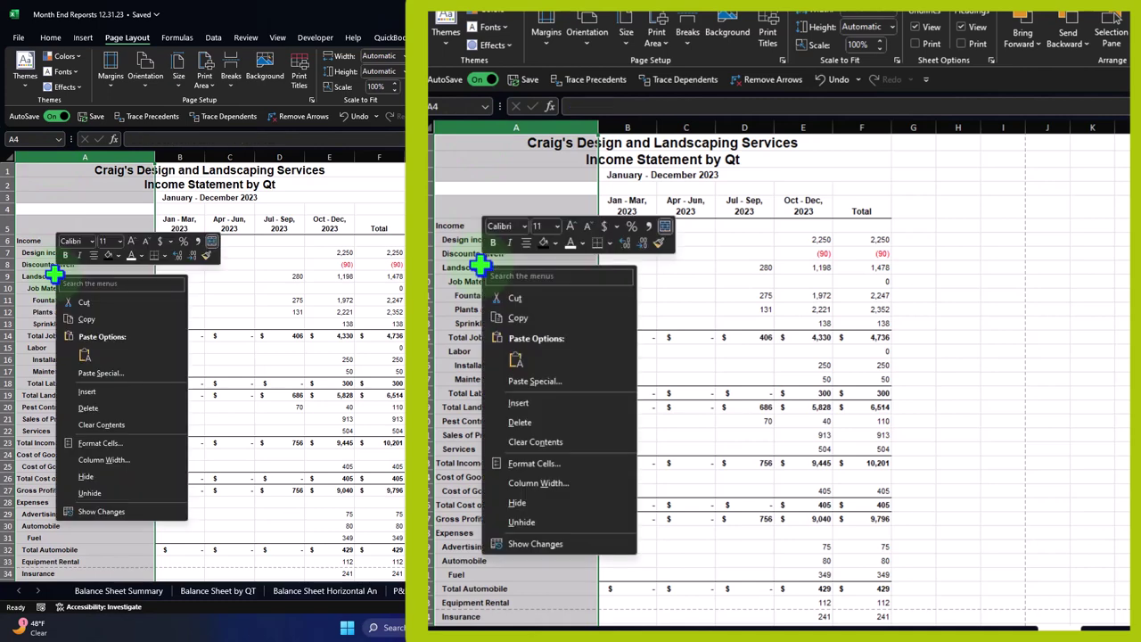
left_click(87, 393)
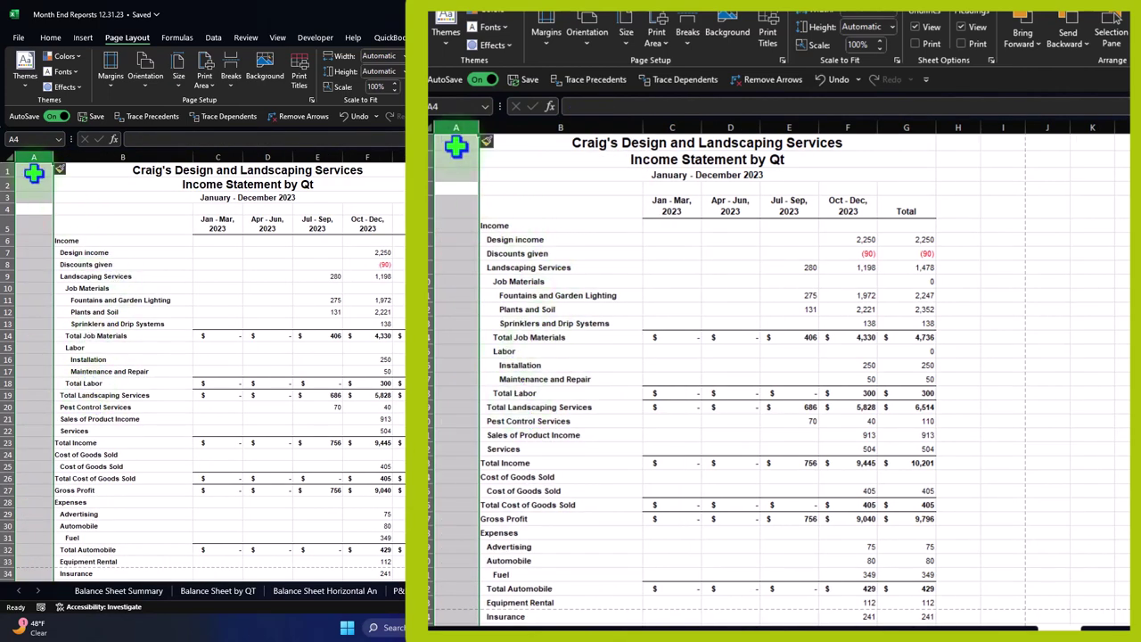
left_click(975, 127)
left_click_drag(981, 127, 996, 127)
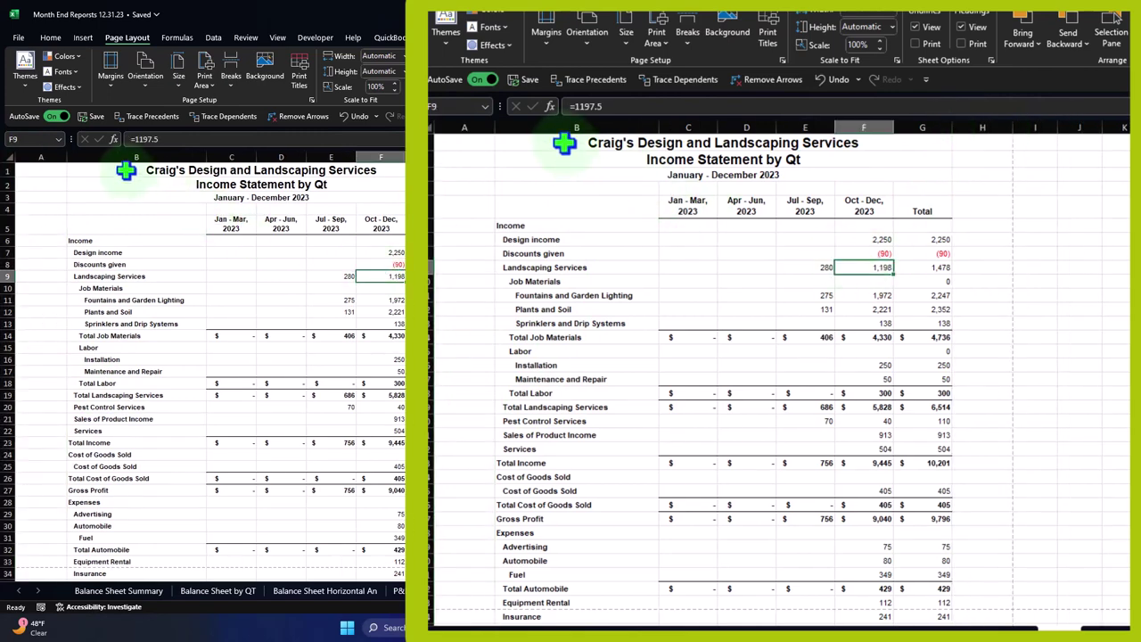
Step: Format the report titles in B1:G3 with black fill and white text
left_click_drag(578, 144, 856, 175)
left_click(50, 38)
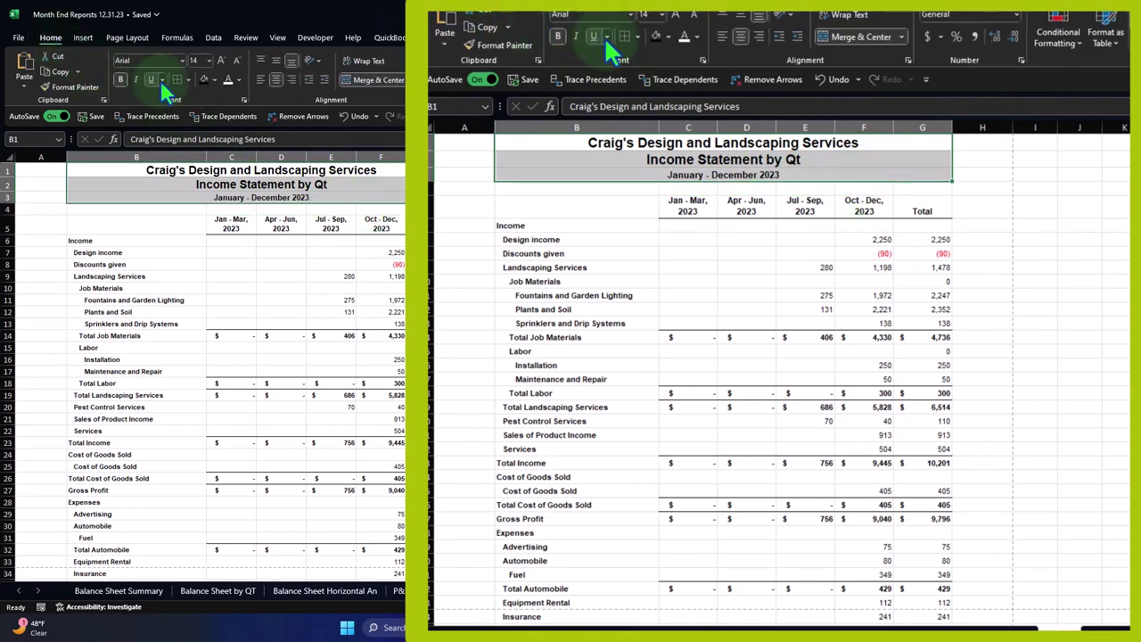
left_click(205, 78)
left_click(281, 311)
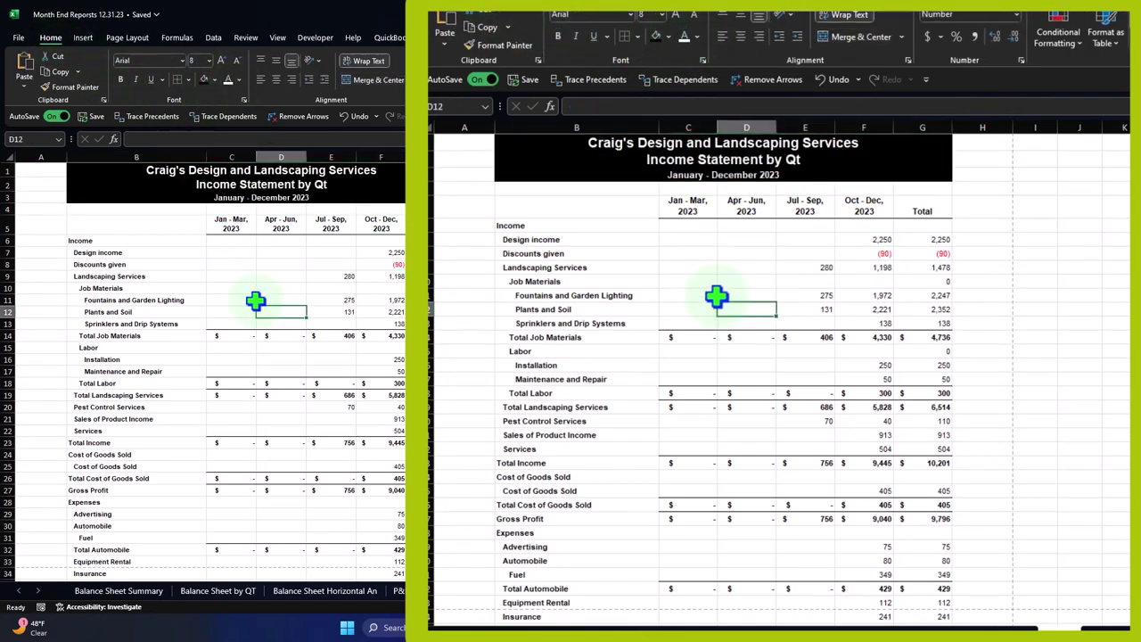
Step: Apply all borders to the quarterly income statement data in B6:G63
left_click_drag(577, 233, 912, 593)
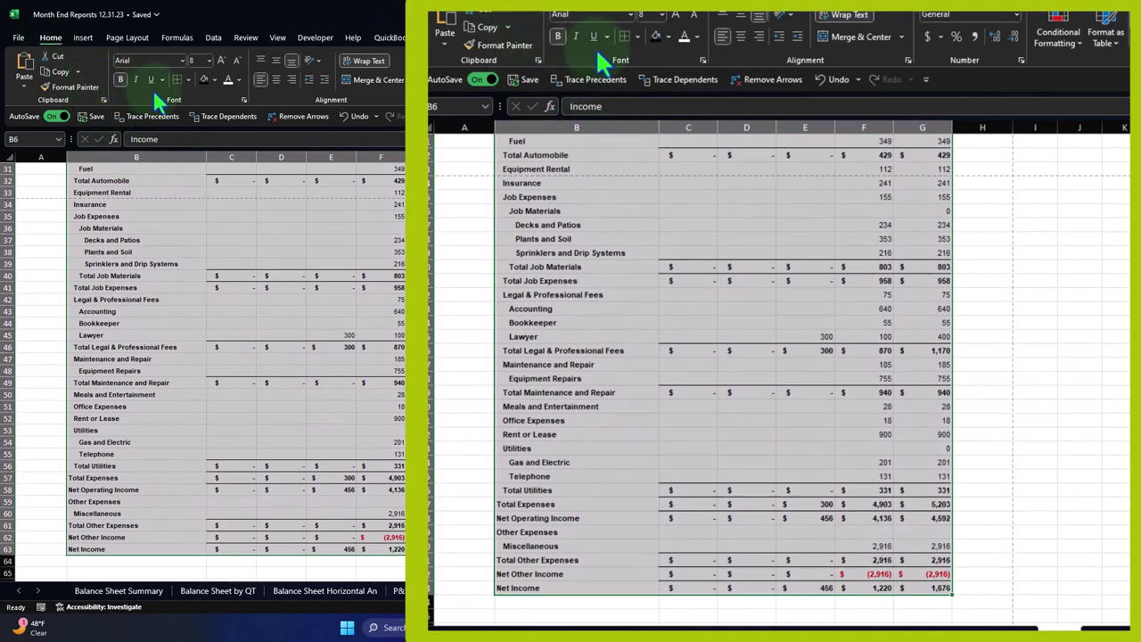
left_click(636, 36)
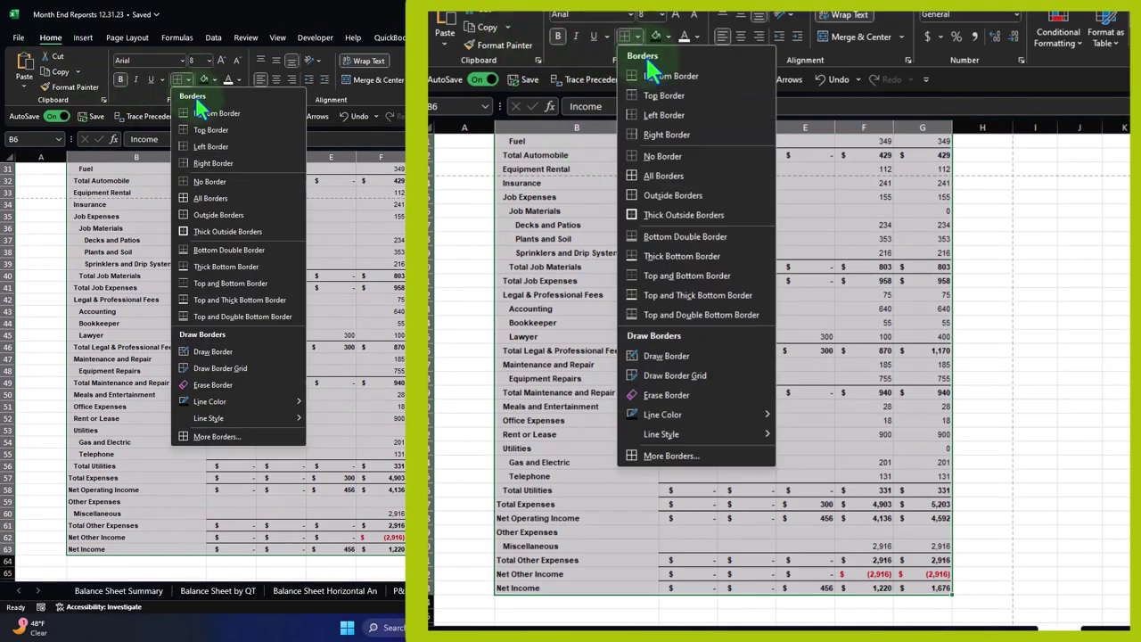
left_click(664, 176)
scroll(658, 362, "up", 10)
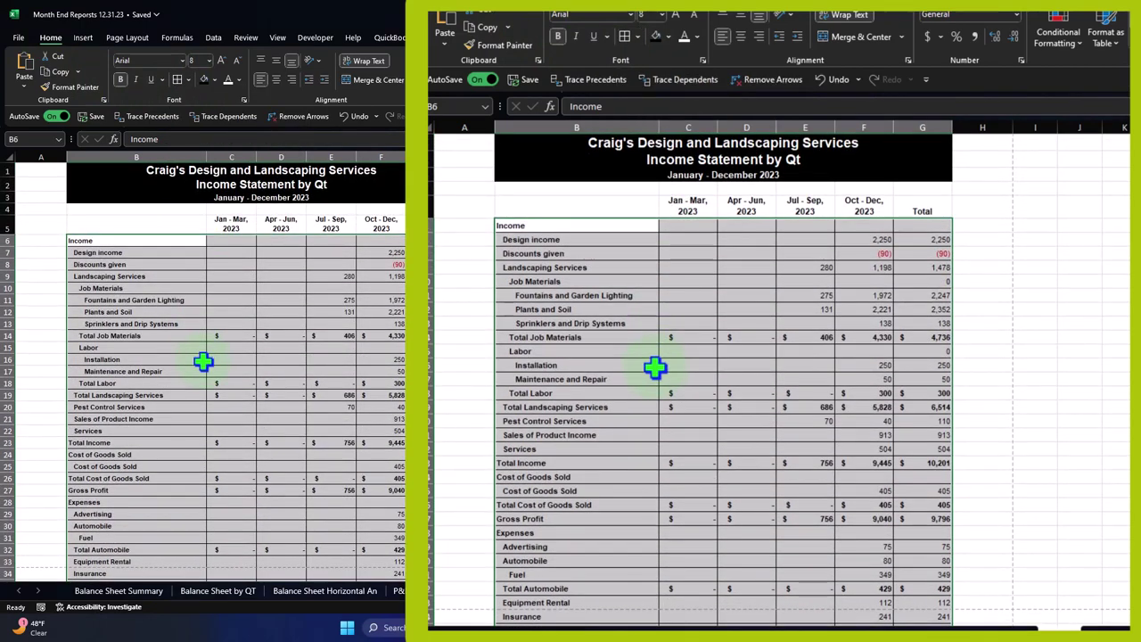
left_click(655, 368)
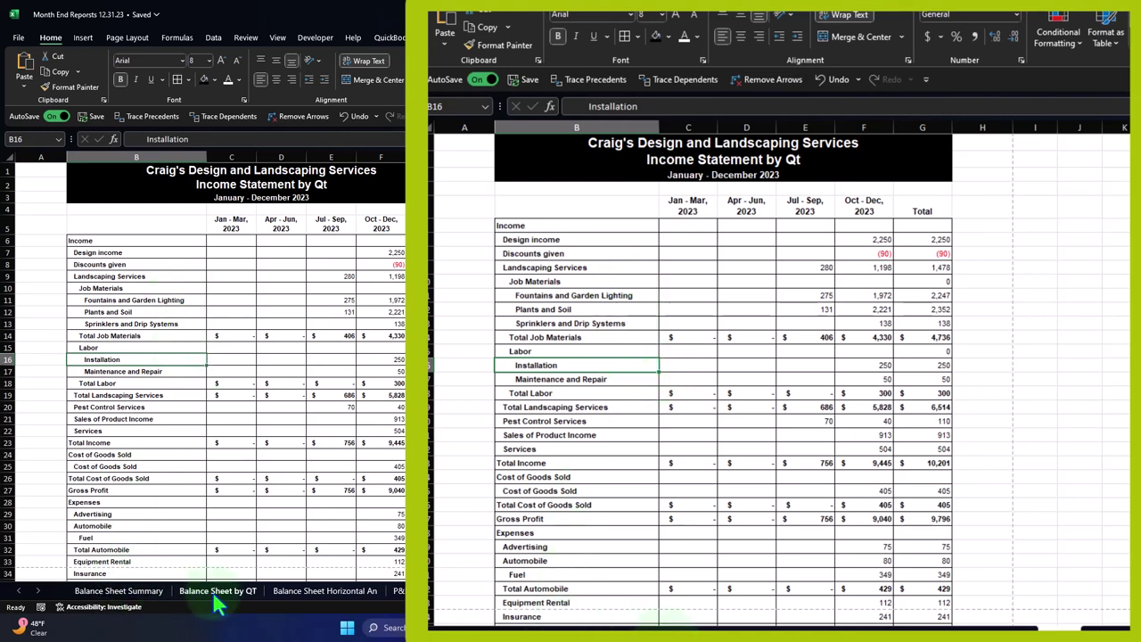
Step: Open the print settings for the month-end workbook and look through the available printers, keeping CutePDF Writer
left_click(18, 40)
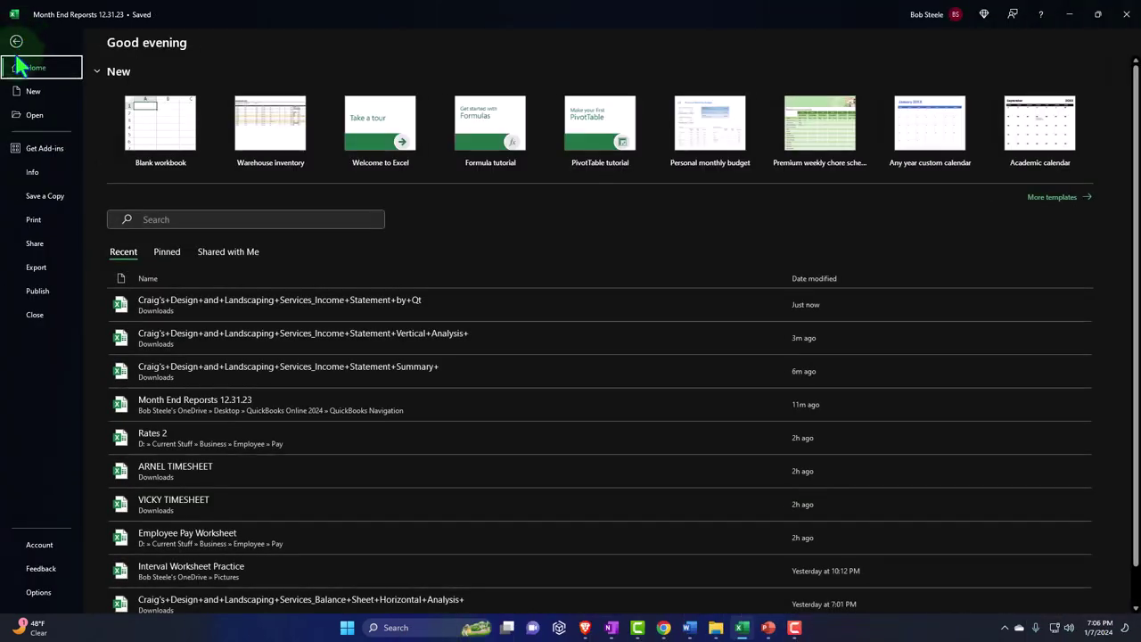
left_click(30, 224)
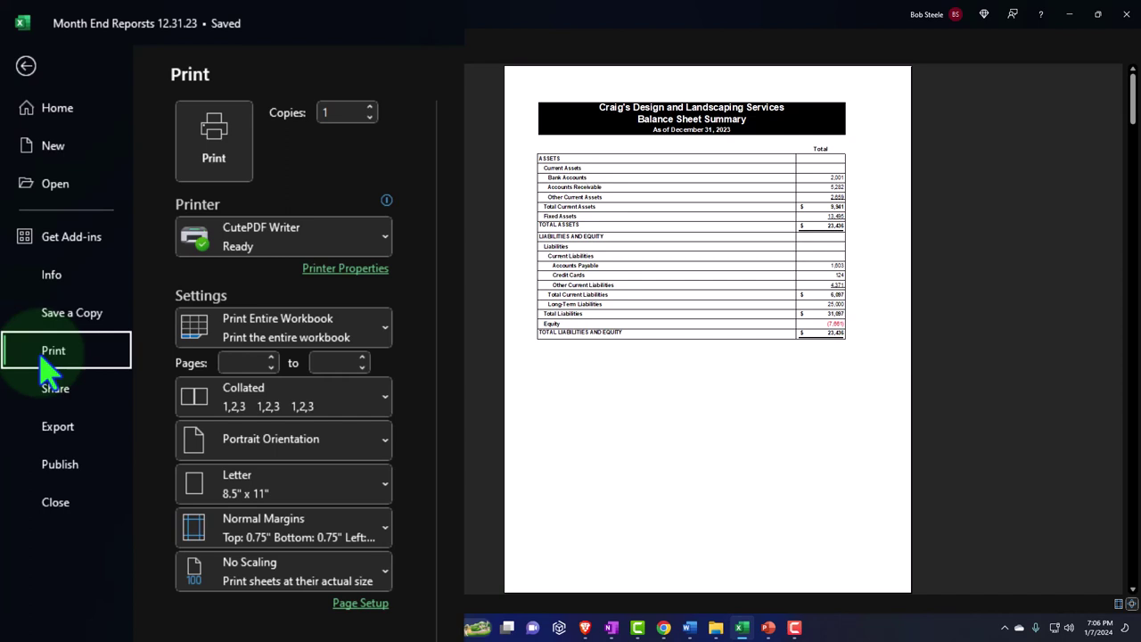
left_click(355, 245)
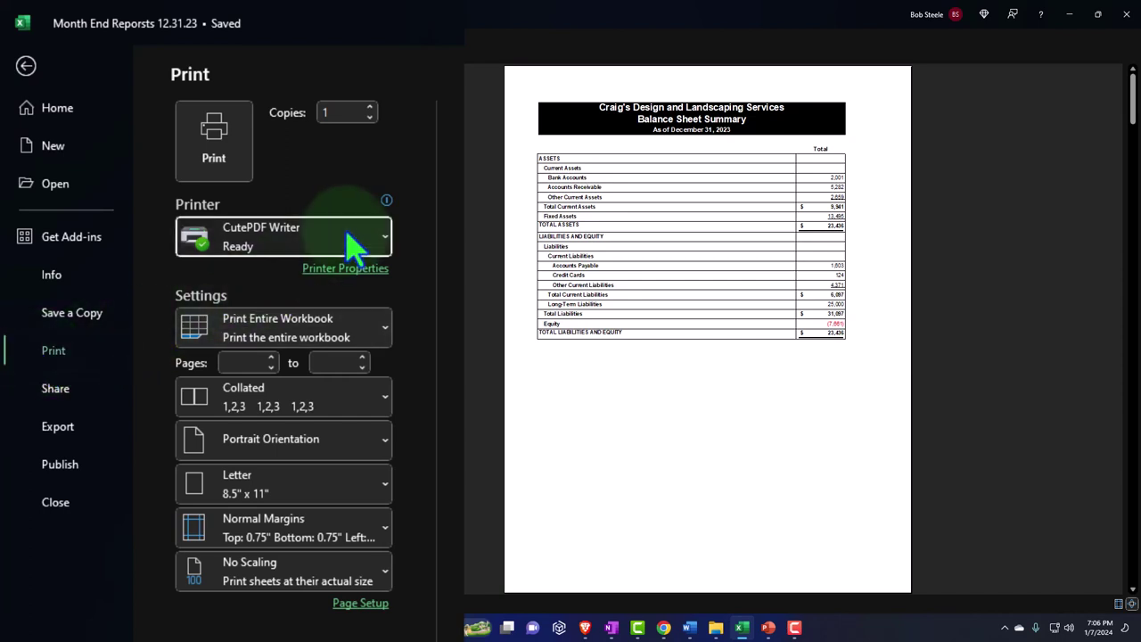
left_click(354, 245)
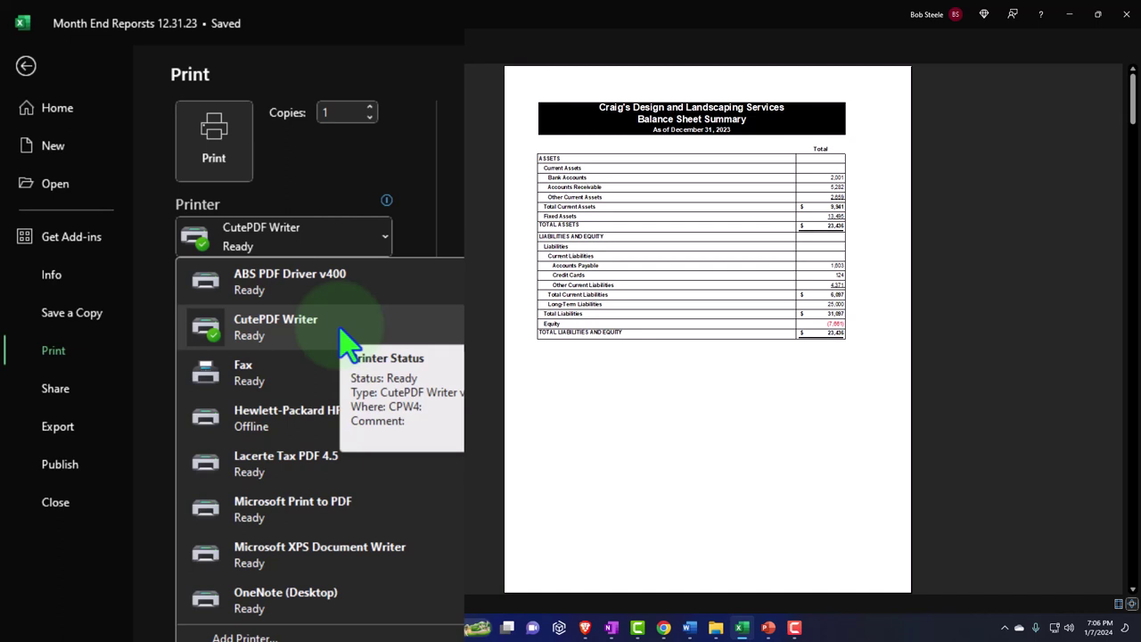
left_click(386, 242)
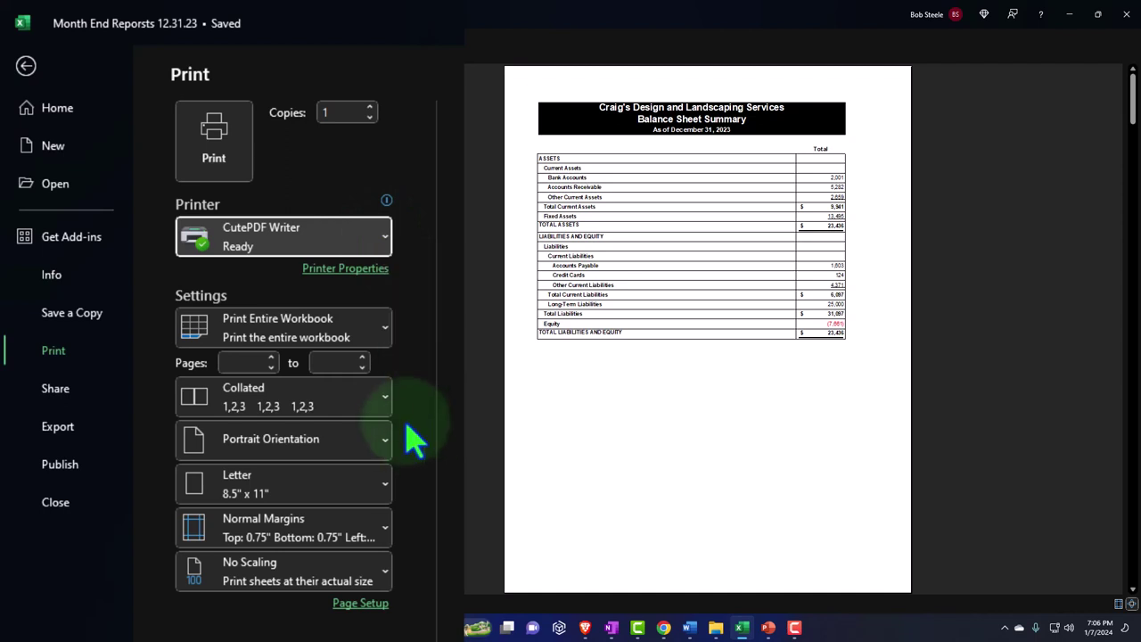
Step: Choose to print the entire workbook and check the page scaling options
left_click(389, 335)
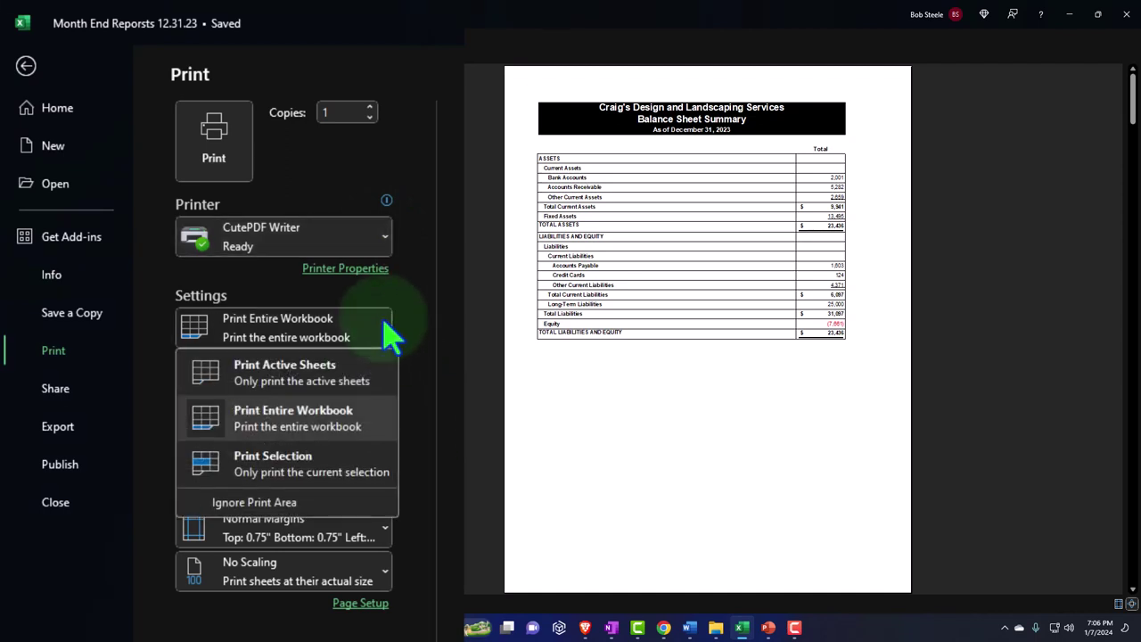
left_click(310, 435)
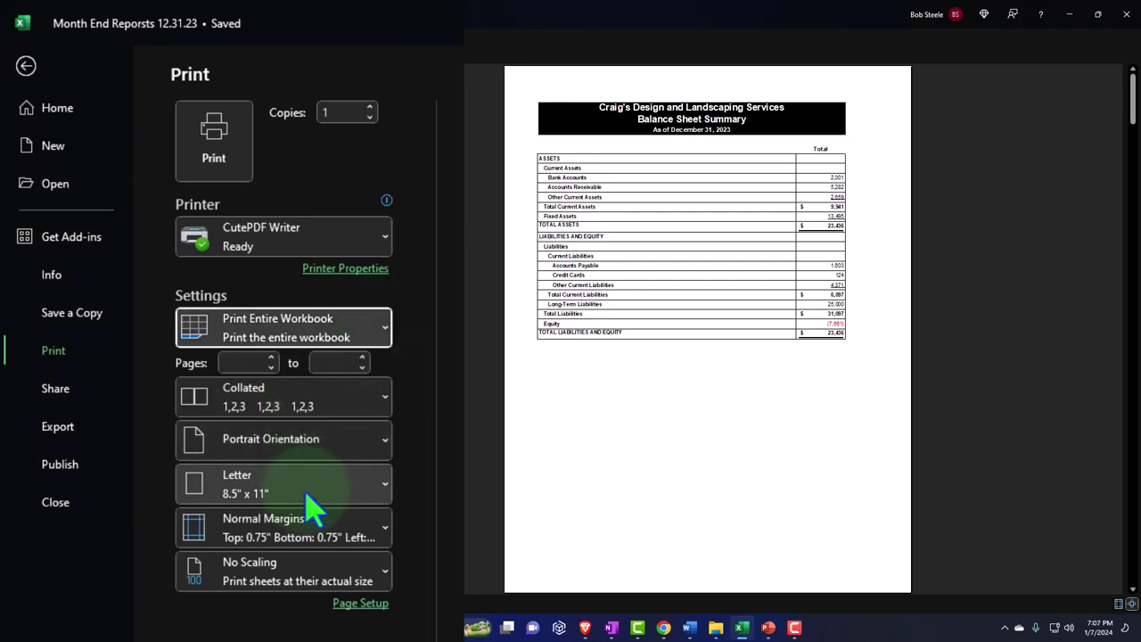
left_click(297, 580)
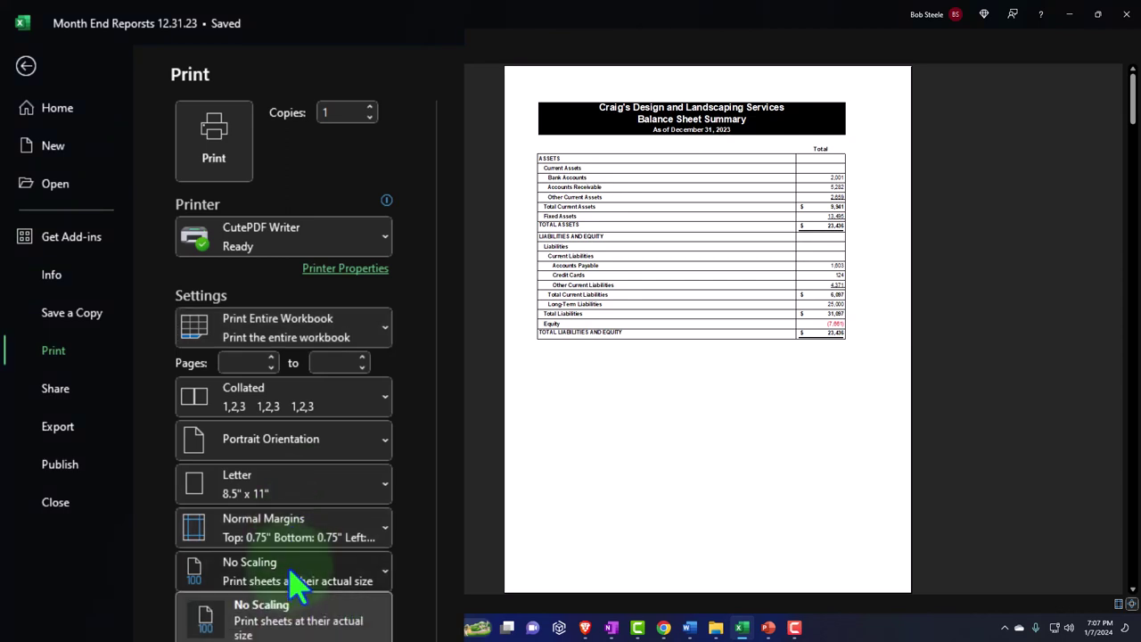
left_click(297, 579)
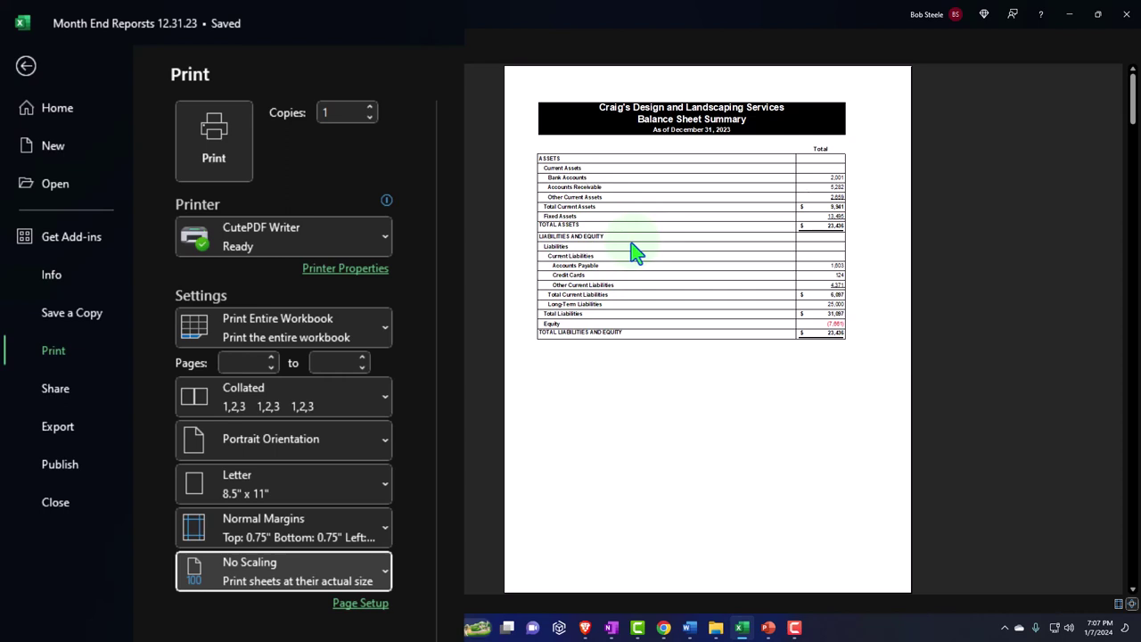
Step: Check the preview pages and print the entire workbook to PDF in QuickBooks Navigation, replacing the existing "Month End Reporsts 12.31.23" file
scroll(634, 253, "down", 2)
scroll(635, 252, "down", 1)
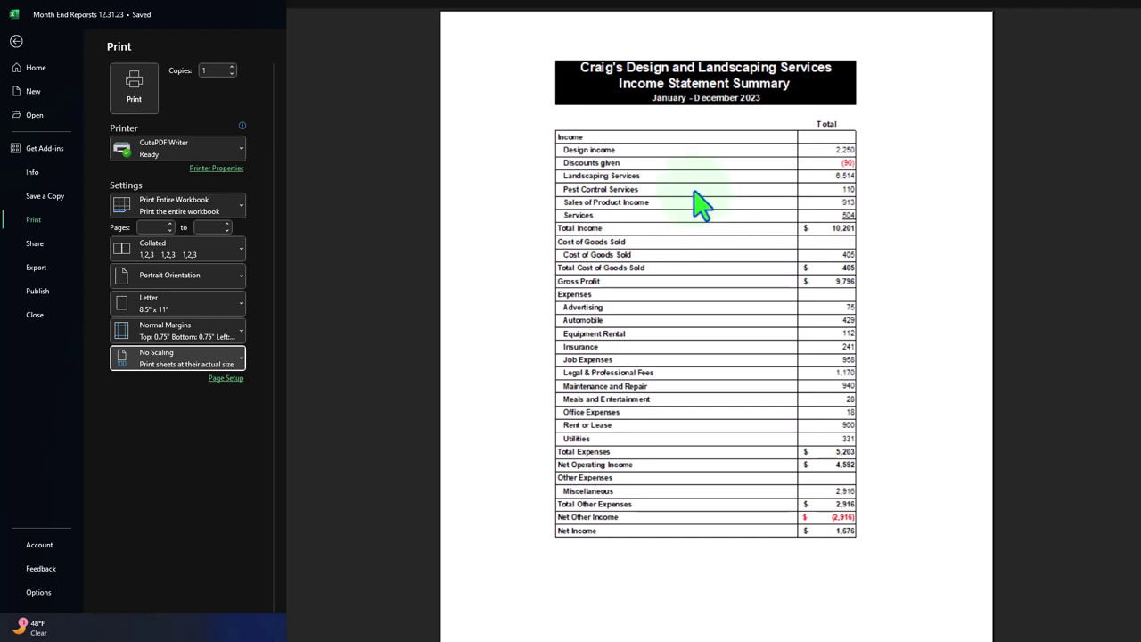
scroll(702, 205, "down", 1)
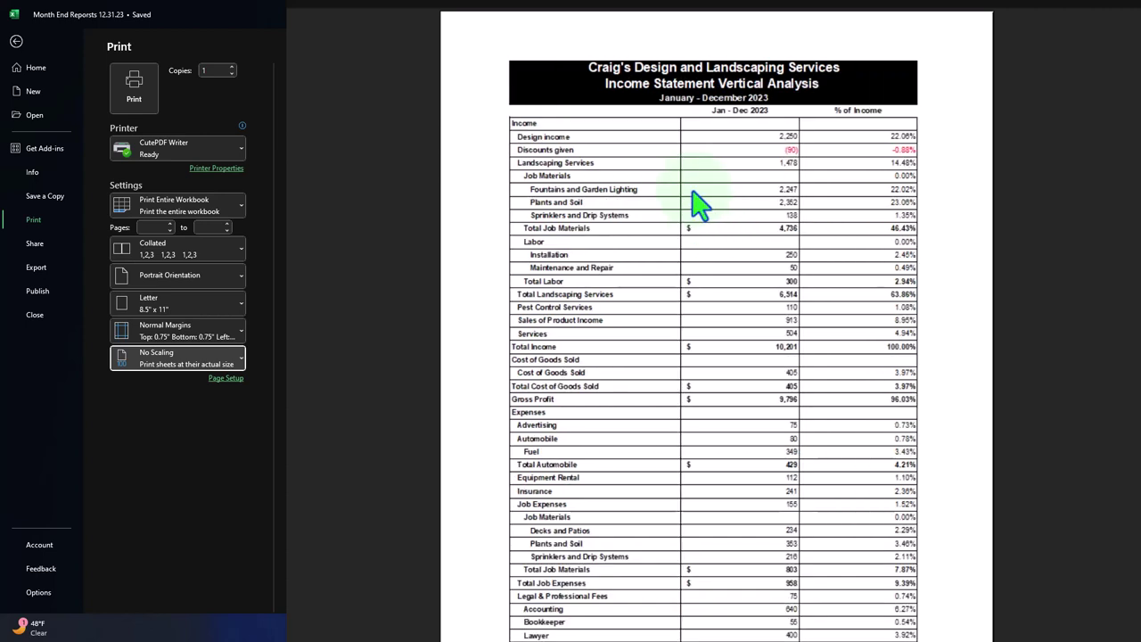
scroll(700, 205, "down", 1)
scroll(700, 205, "down", 1)
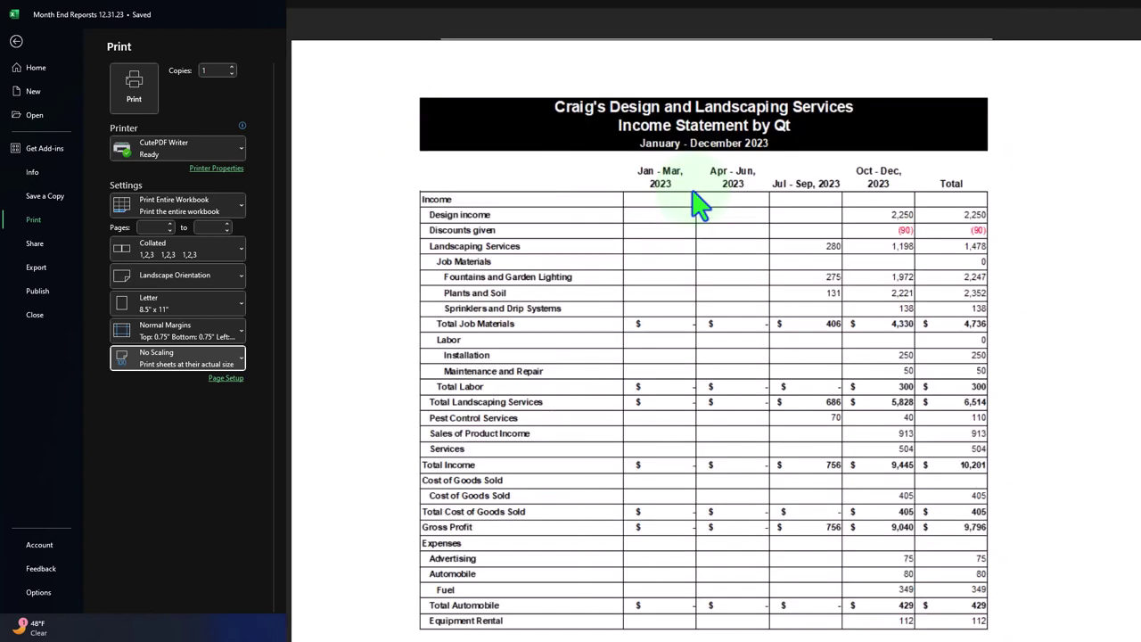
scroll(700, 205, "down", 1)
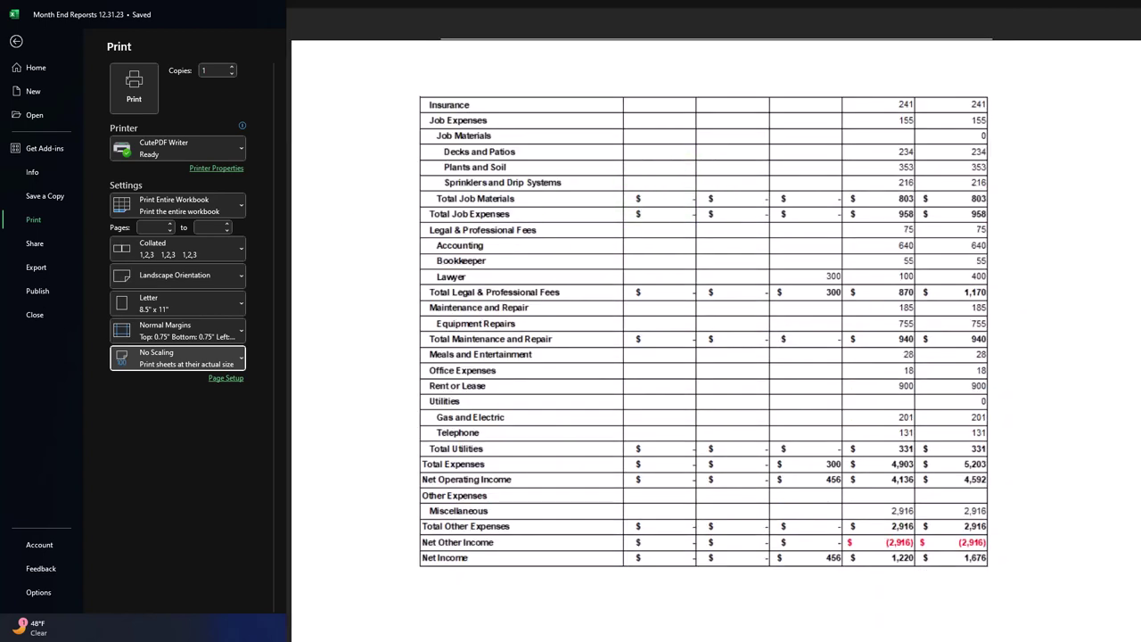
left_click(145, 87)
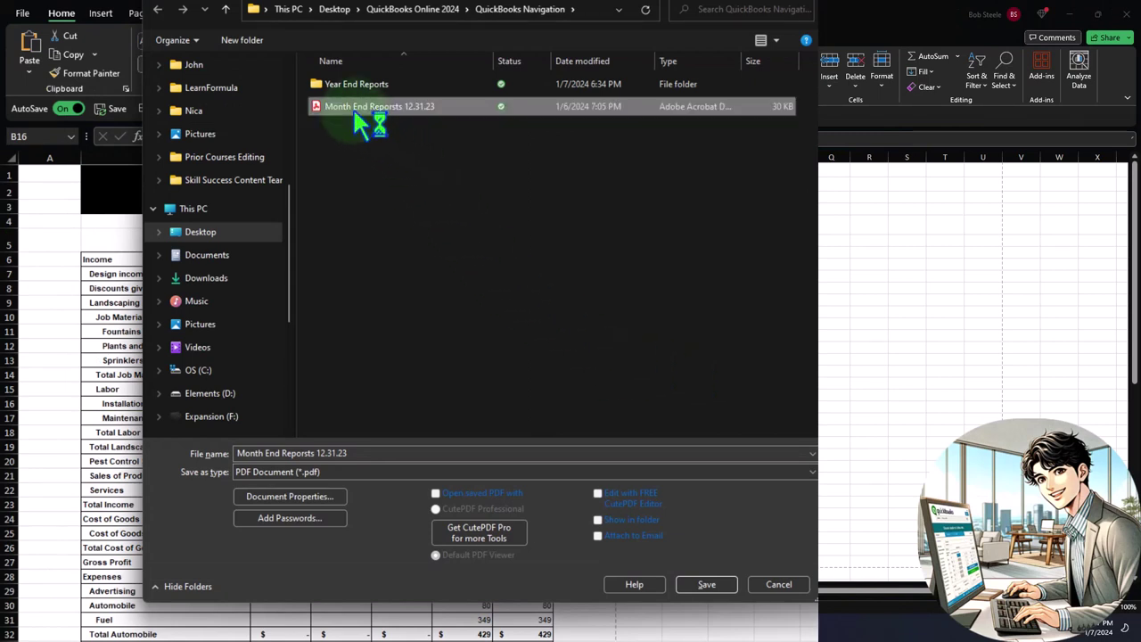
left_click(708, 581)
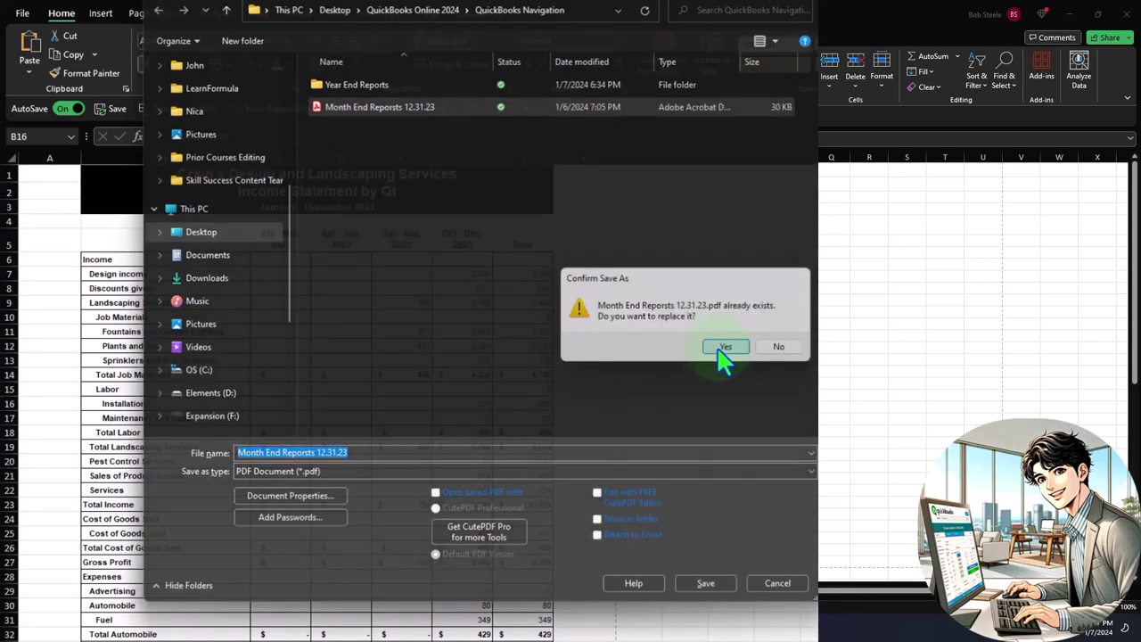
left_click(726, 349)
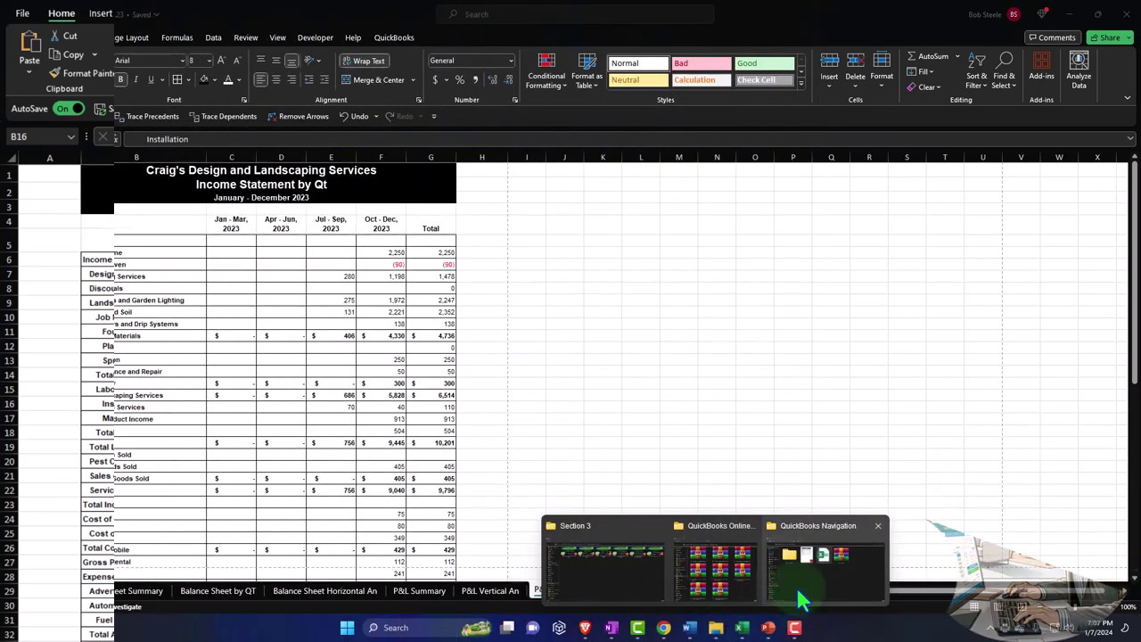
Step: Open the "Month End Reporsts 12.31.23" PDF from the QuickBooks Navigation folder and review its pages from Balance Sheet Summary to Income Statement by Qt
left_click(801, 584)
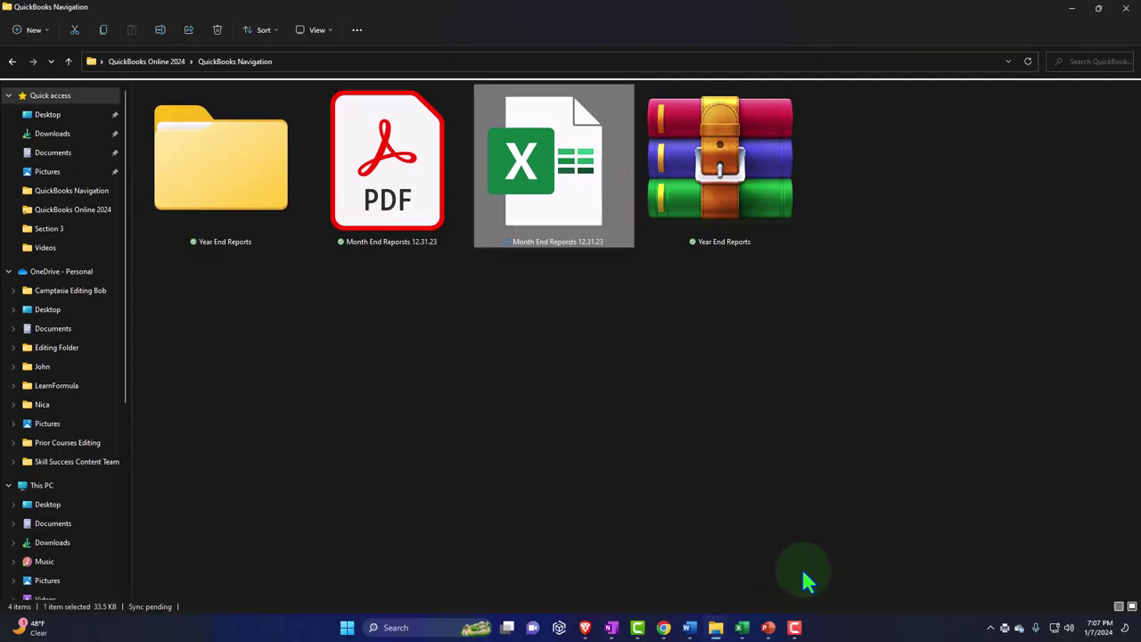
double_click(404, 214)
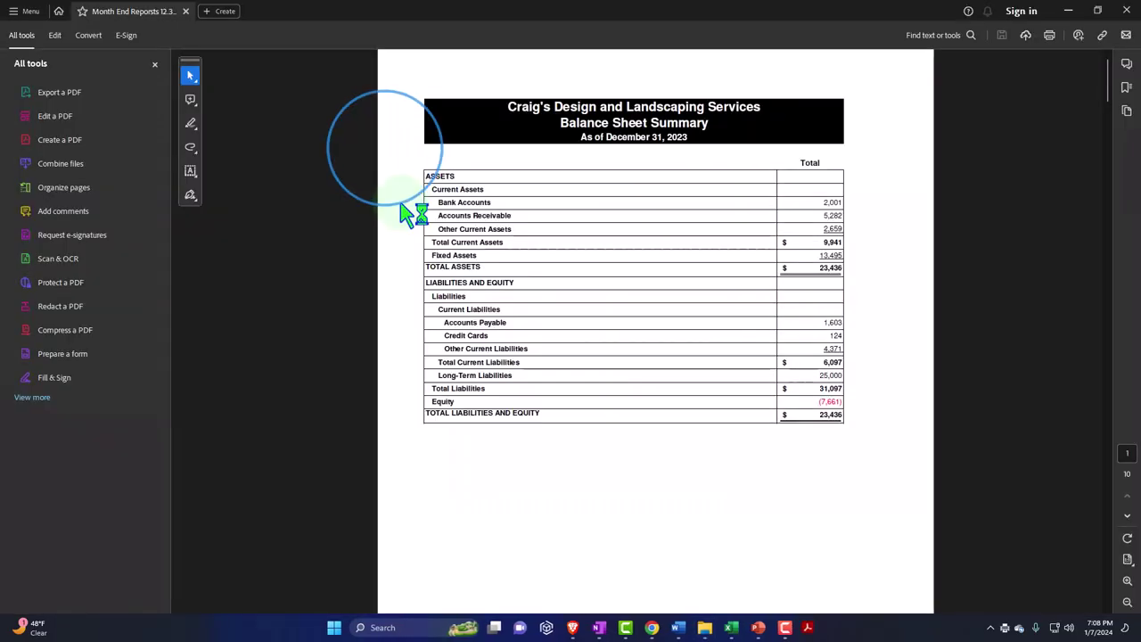
left_click(158, 70)
scroll(288, 293, "down", 10)
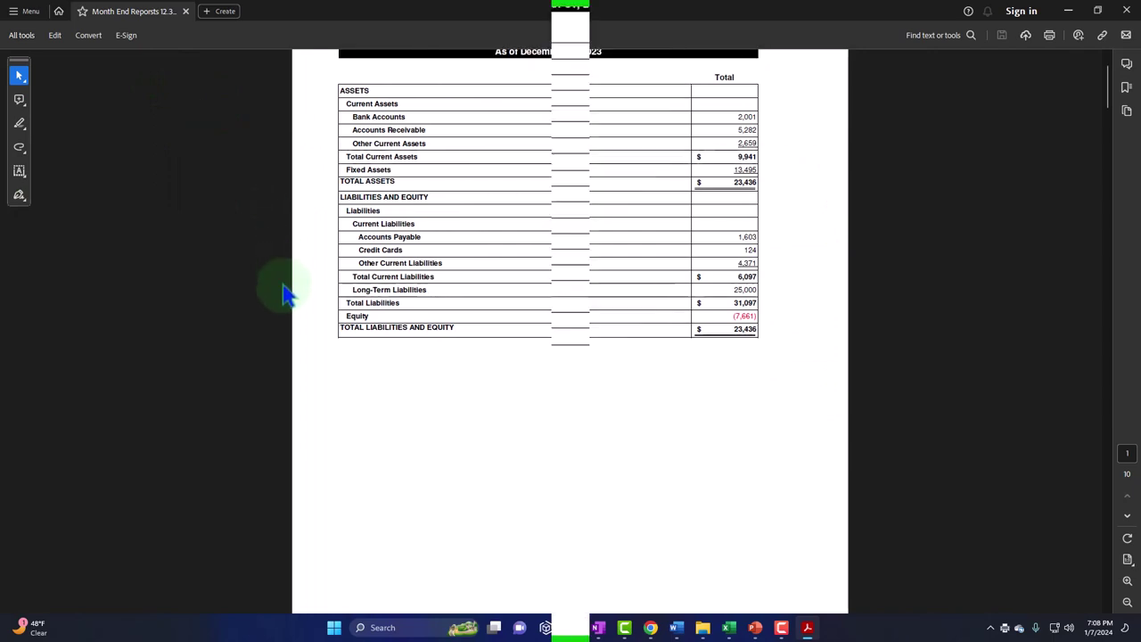
scroll(228, 302, "down", 10)
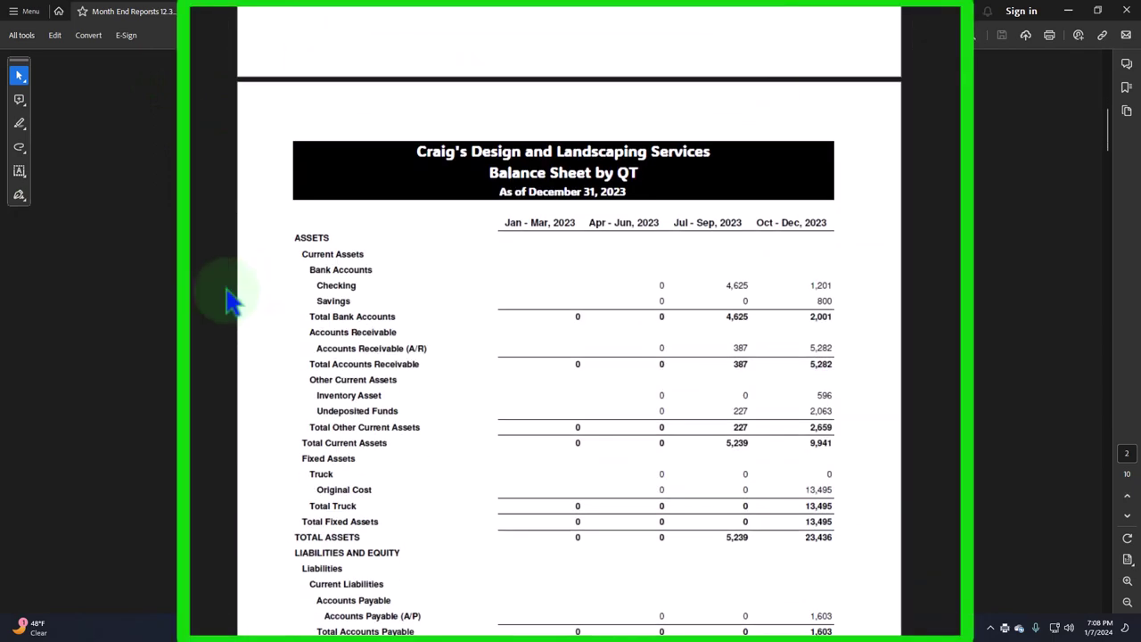
scroll(227, 301, "down", 10)
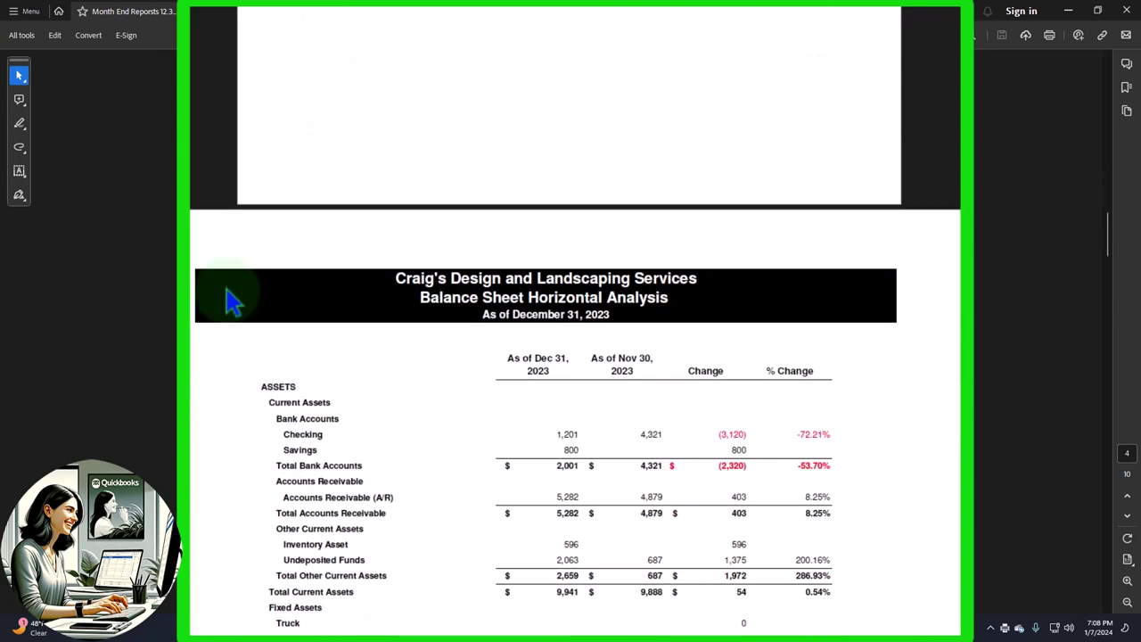
scroll(250, 267, "down", 6)
scroll(279, 296, "down", 10)
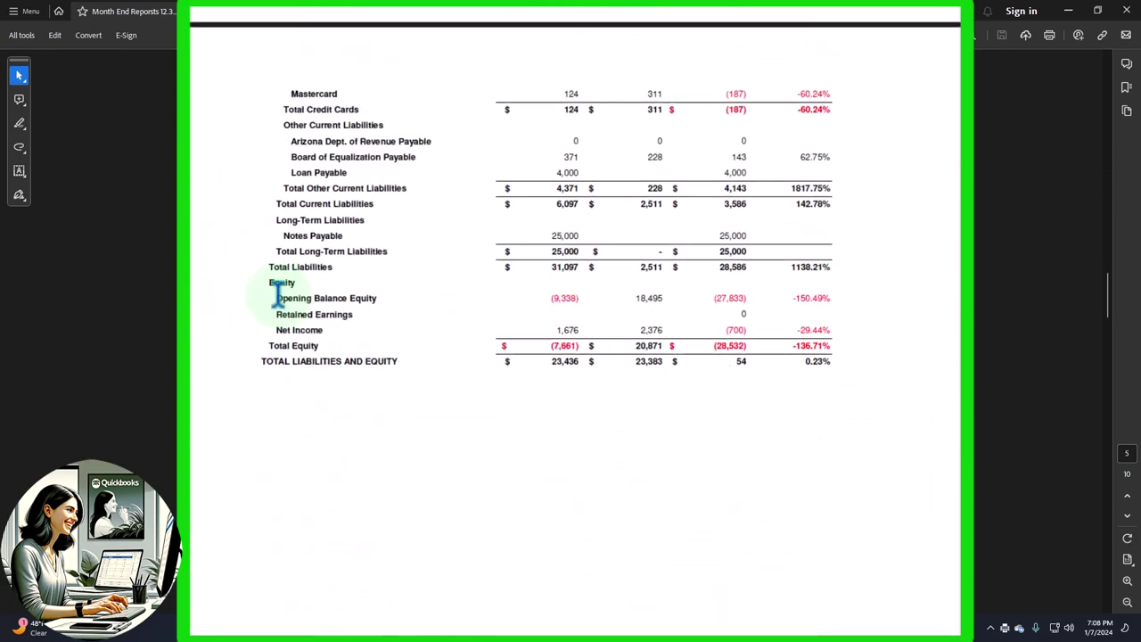
scroll(284, 305, "down", 15)
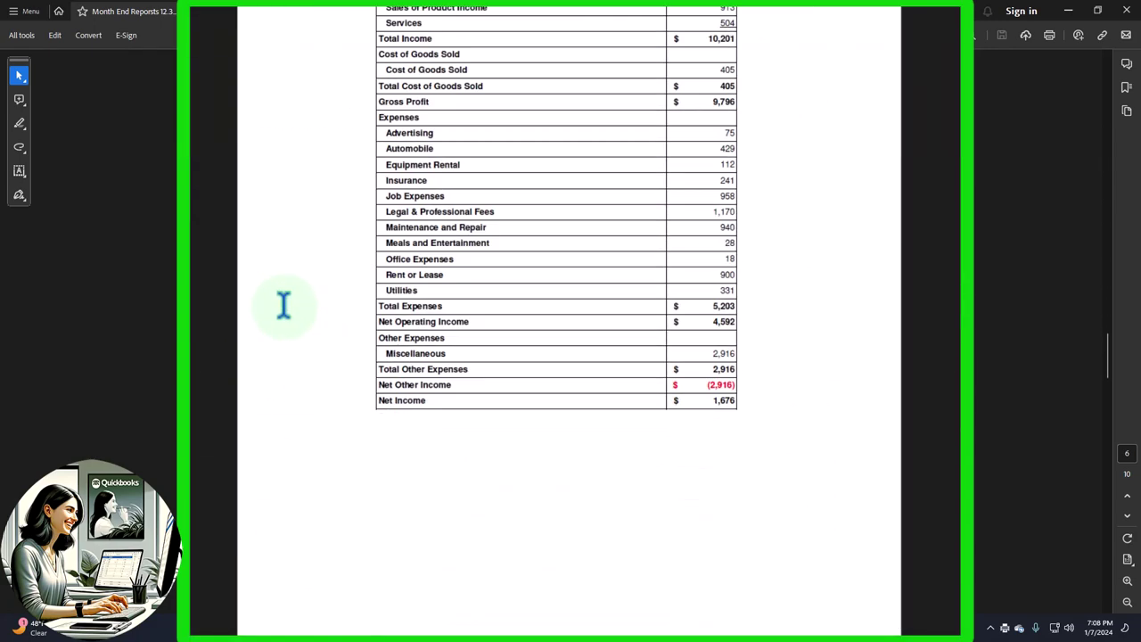
scroll(285, 309, "down", 15)
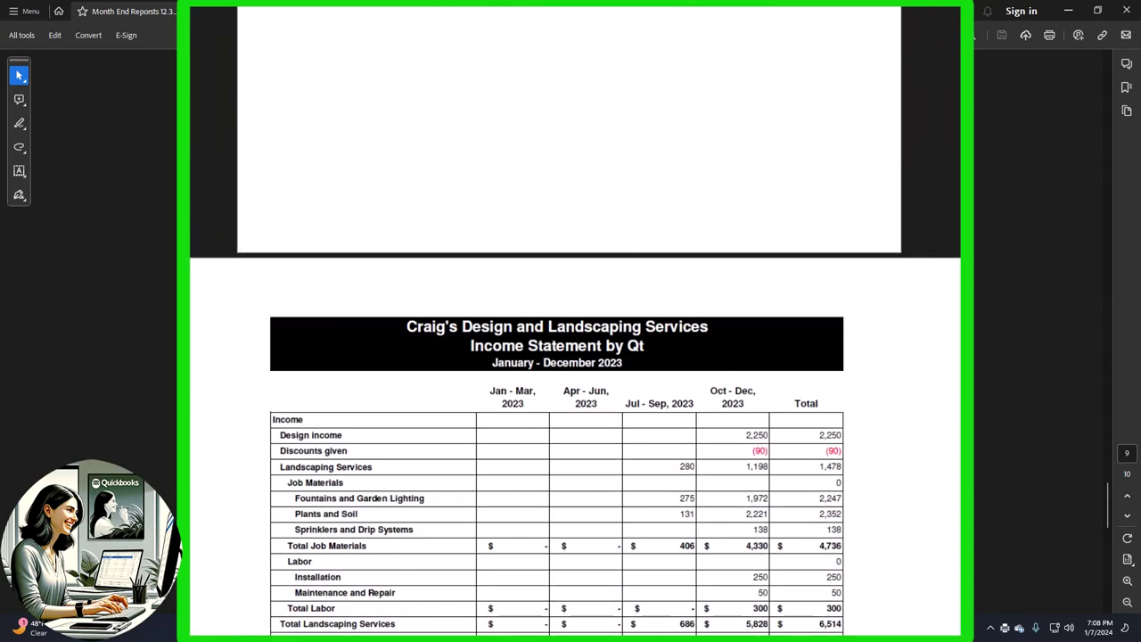
scroll(575, 401, "down", 3)
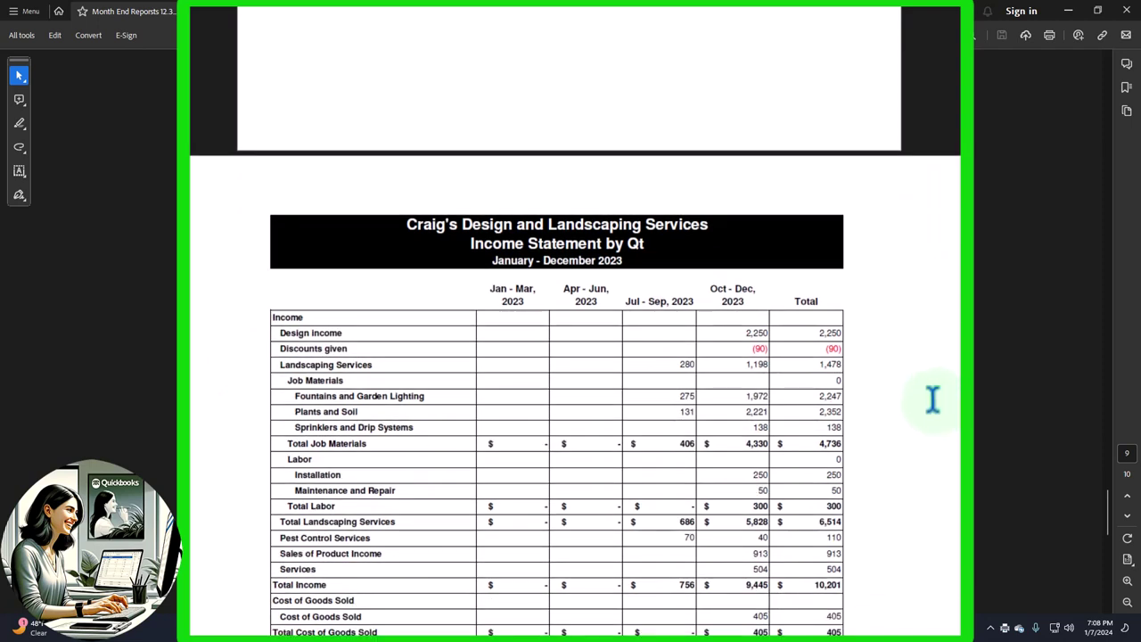
scroll(932, 400, "down", 4)
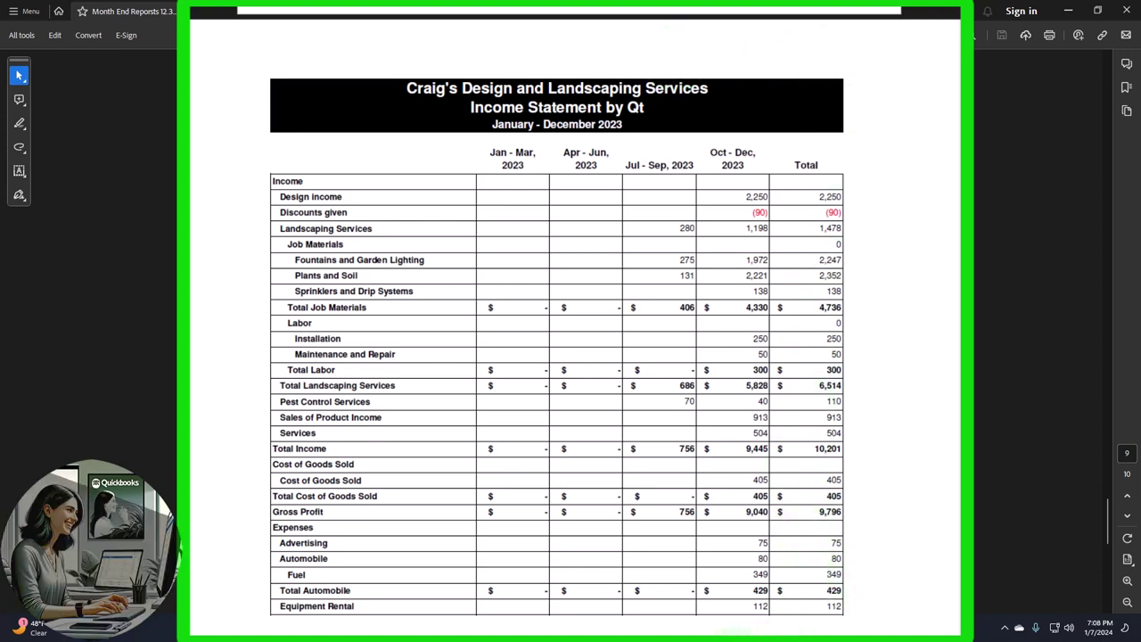
Step: Switch to QuickBooks Online, examine both pages of the print preview of the Income Statement by Qt report, and close the preview
mouse_move(651, 629)
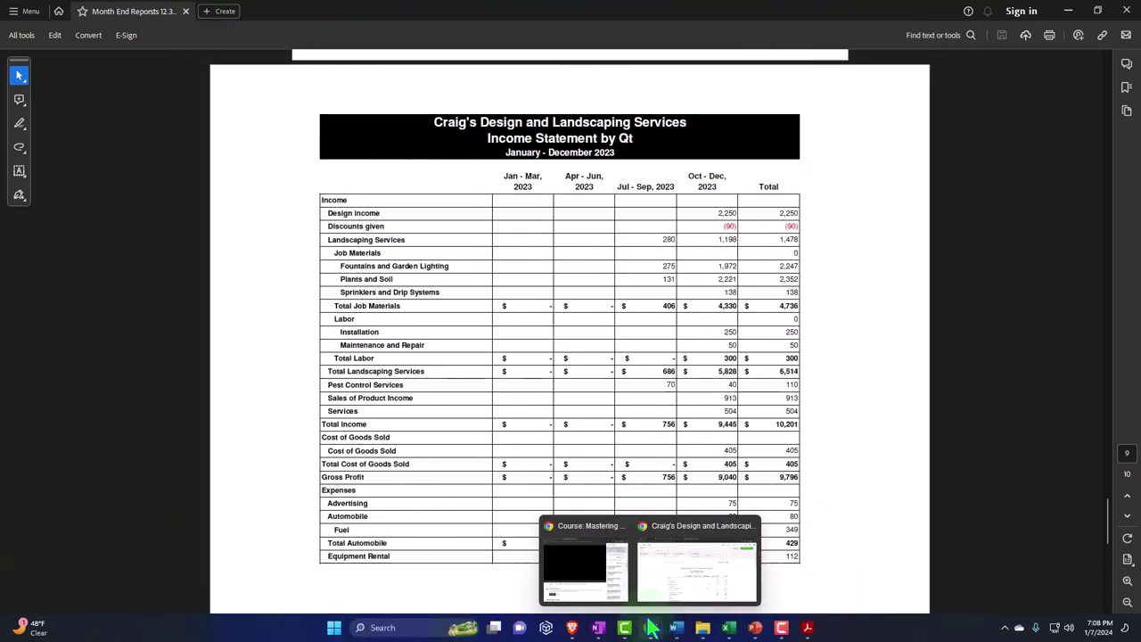
left_click(749, 572)
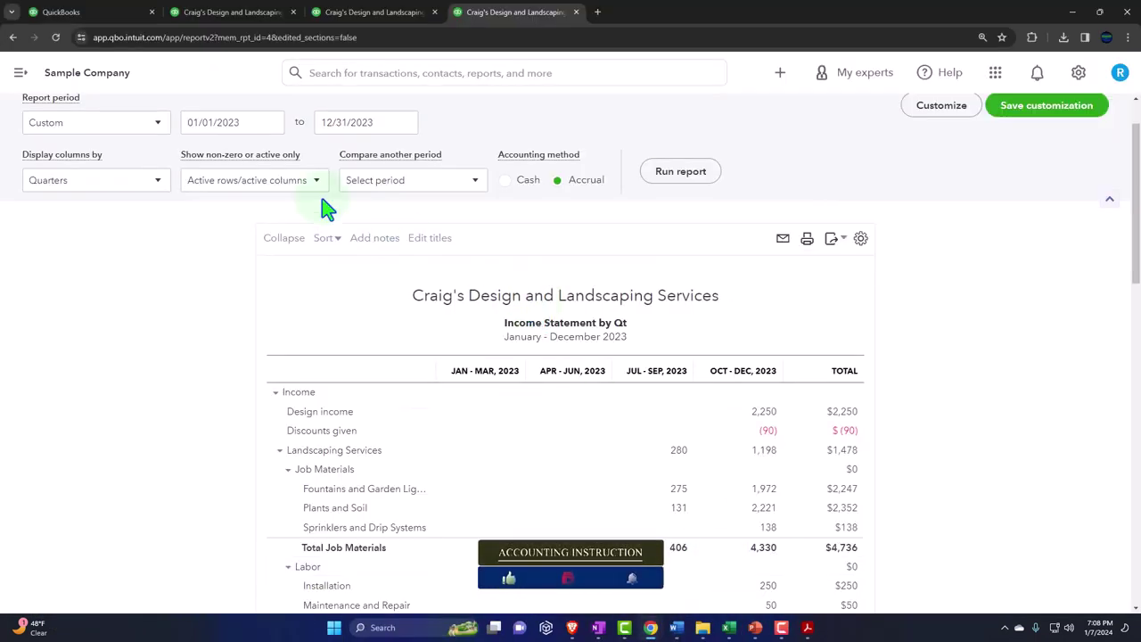
left_click(285, 239)
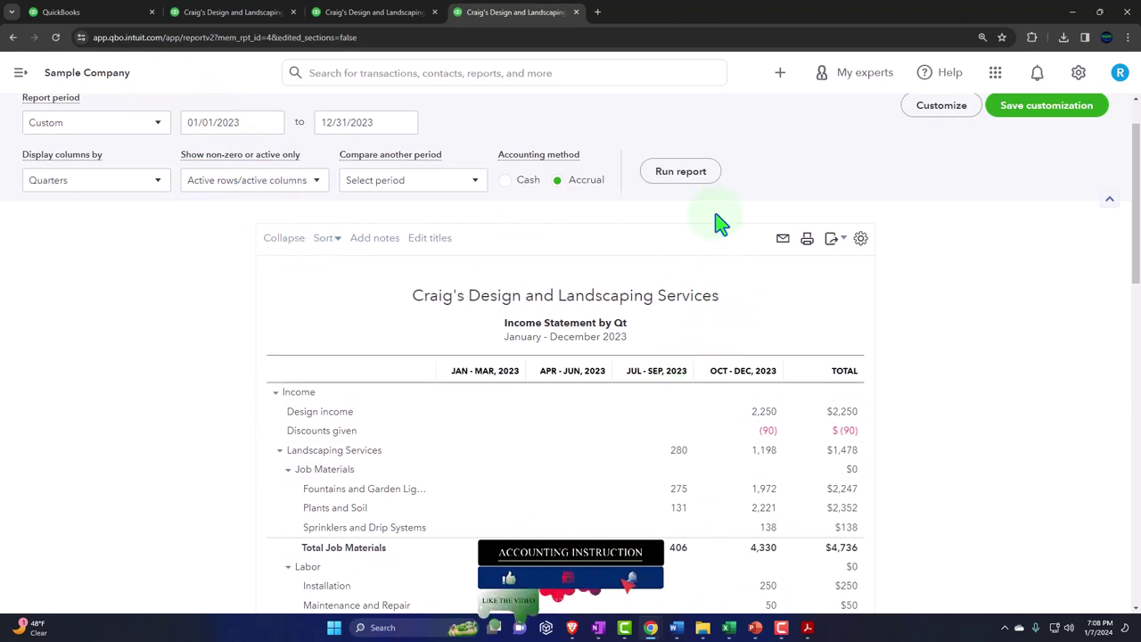
left_click(807, 239)
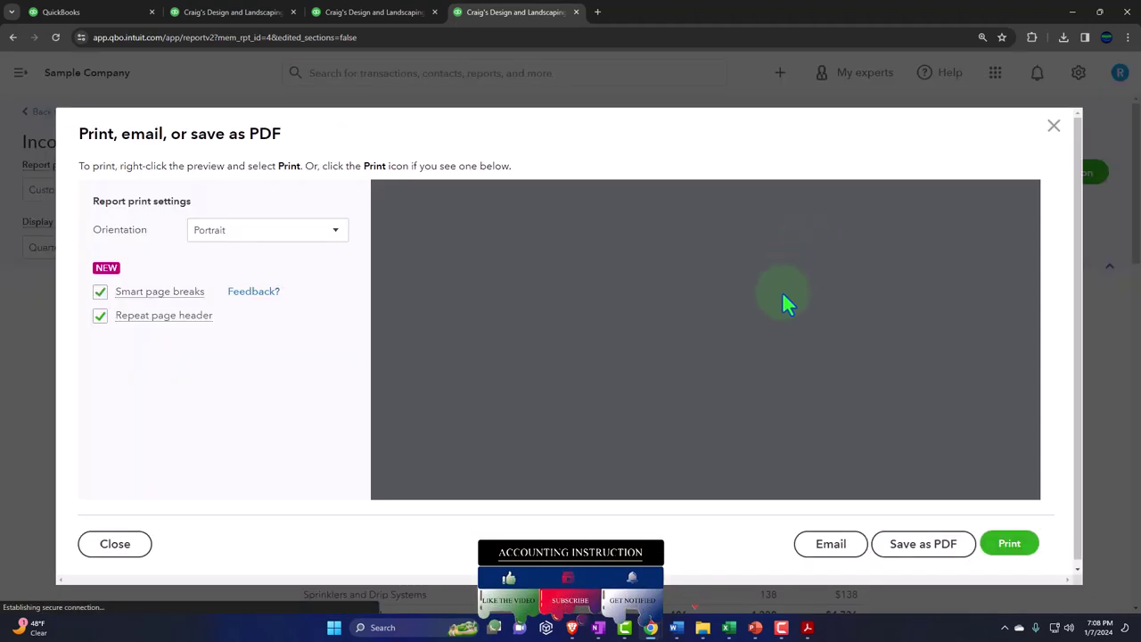
scroll(758, 361, "down", 10)
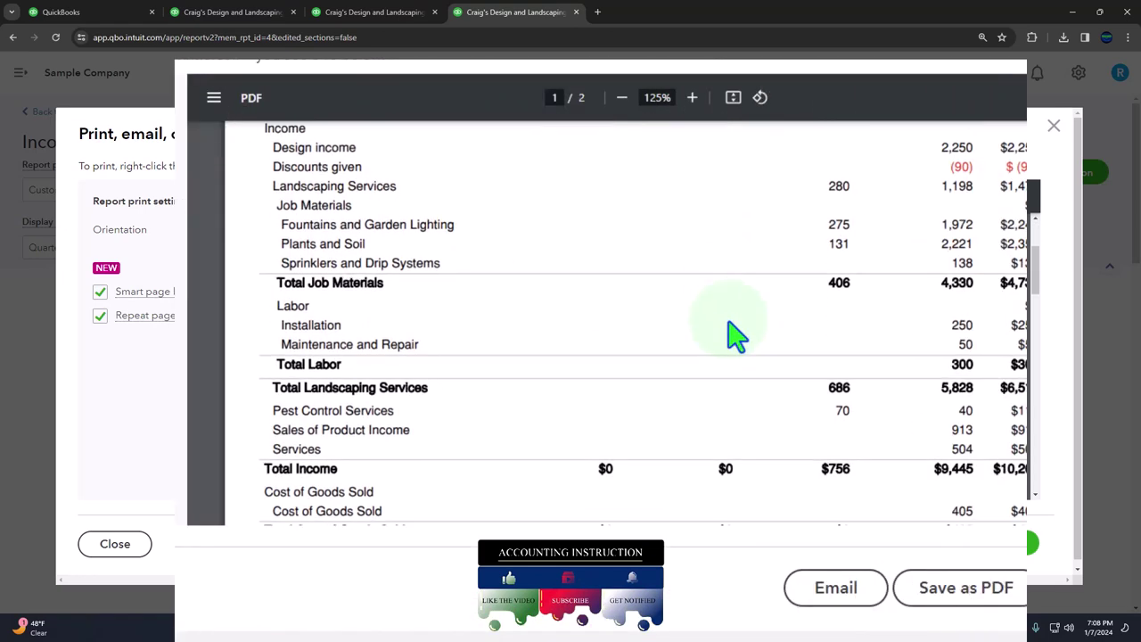
scroll(733, 341, "down", 10)
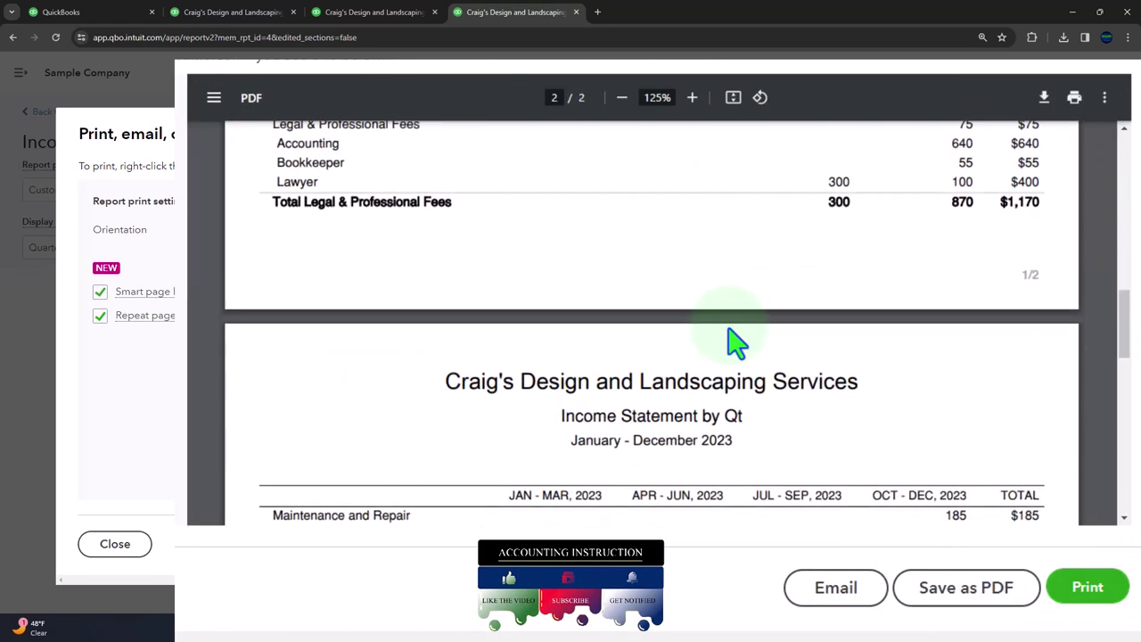
scroll(727, 328, "up", 3)
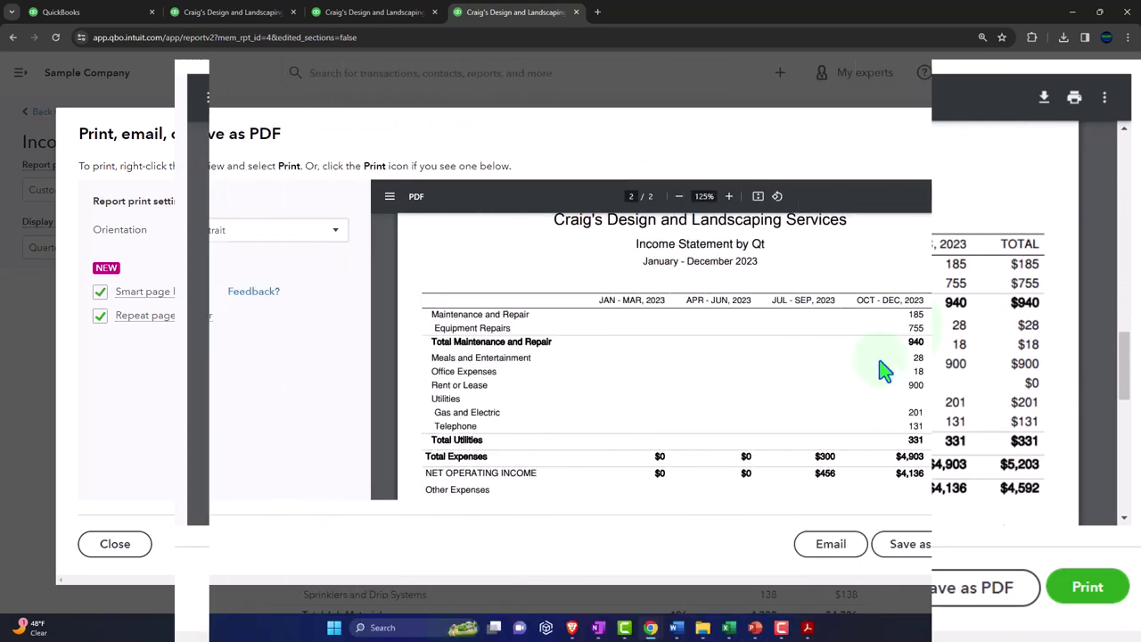
left_click(1054, 125)
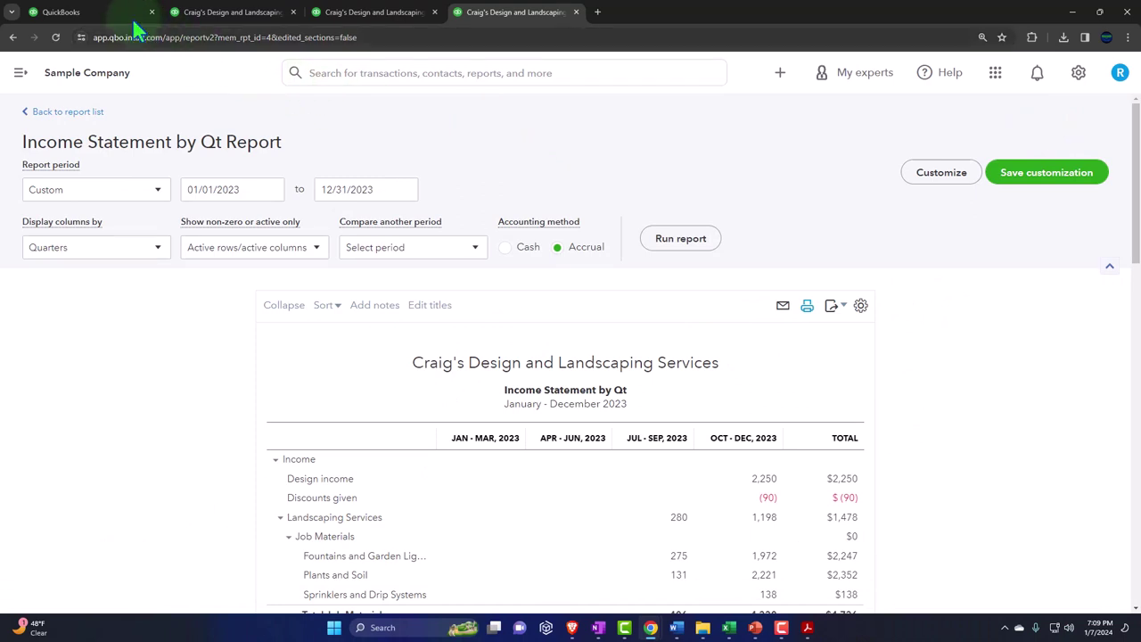
Step: Go to the management reports in QuickBooks Online and preview the Company Overview report
left_click(107, 13)
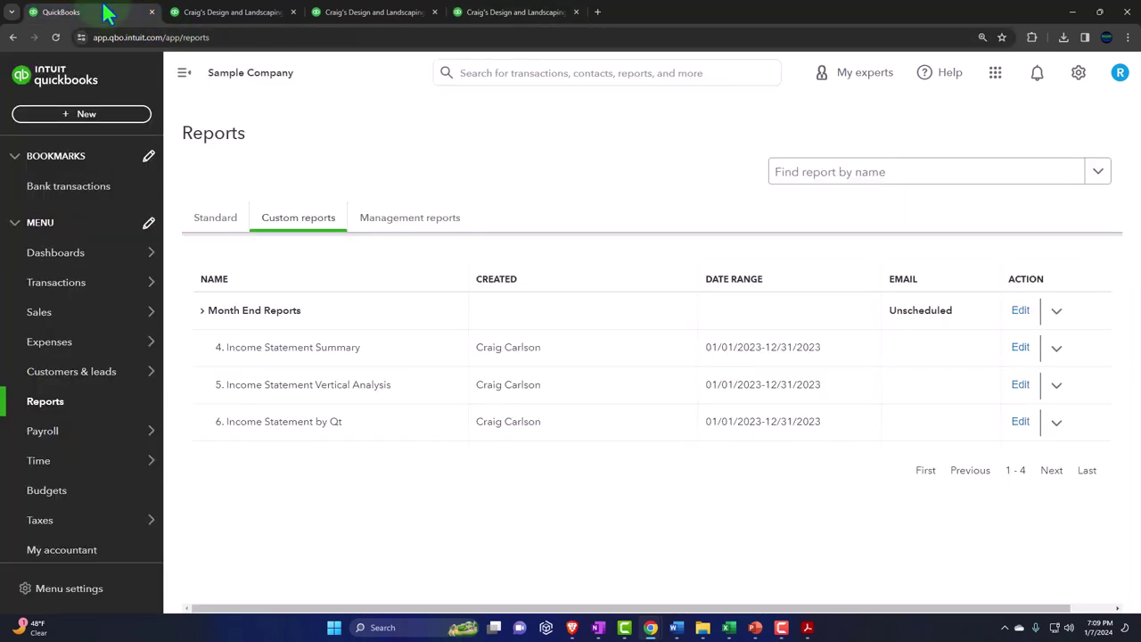
left_click(407, 227)
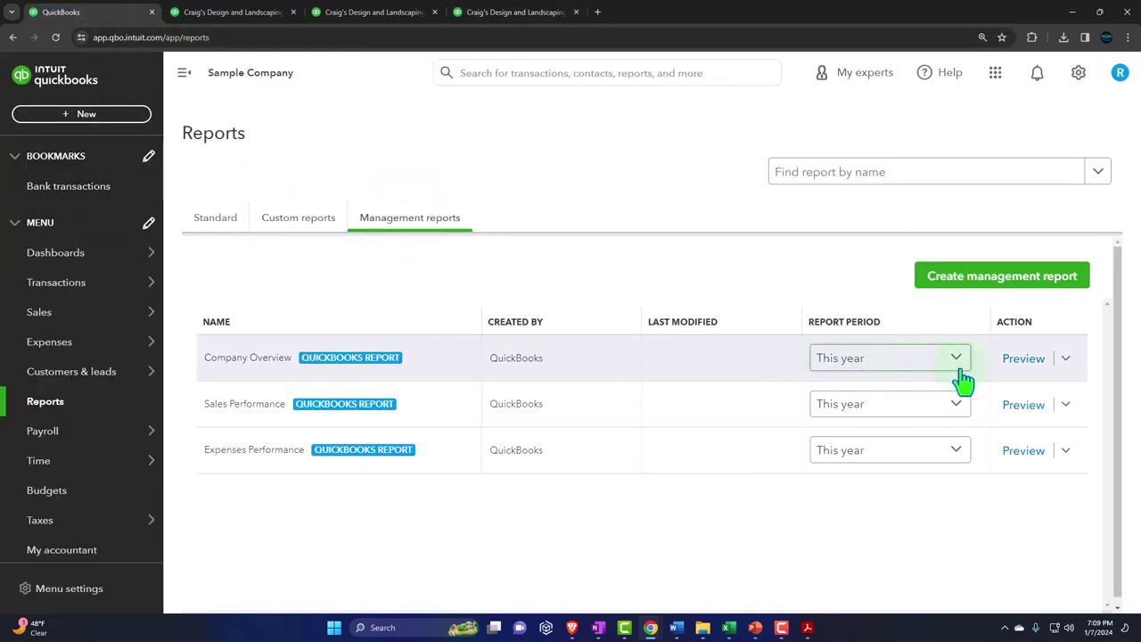
left_click(1022, 365)
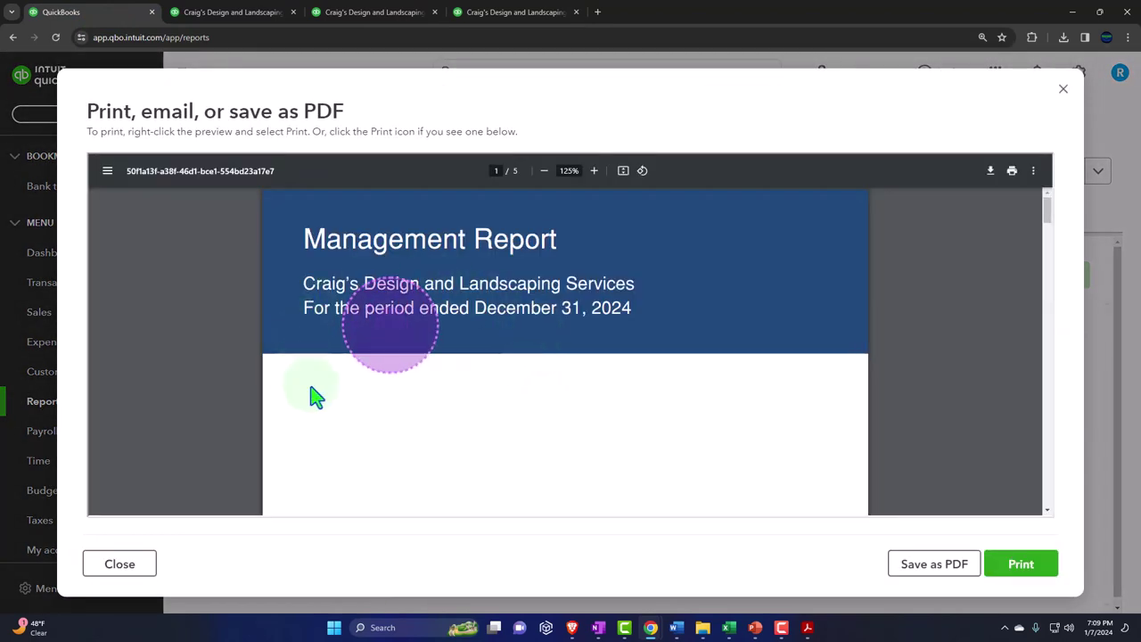
left_click(729, 627)
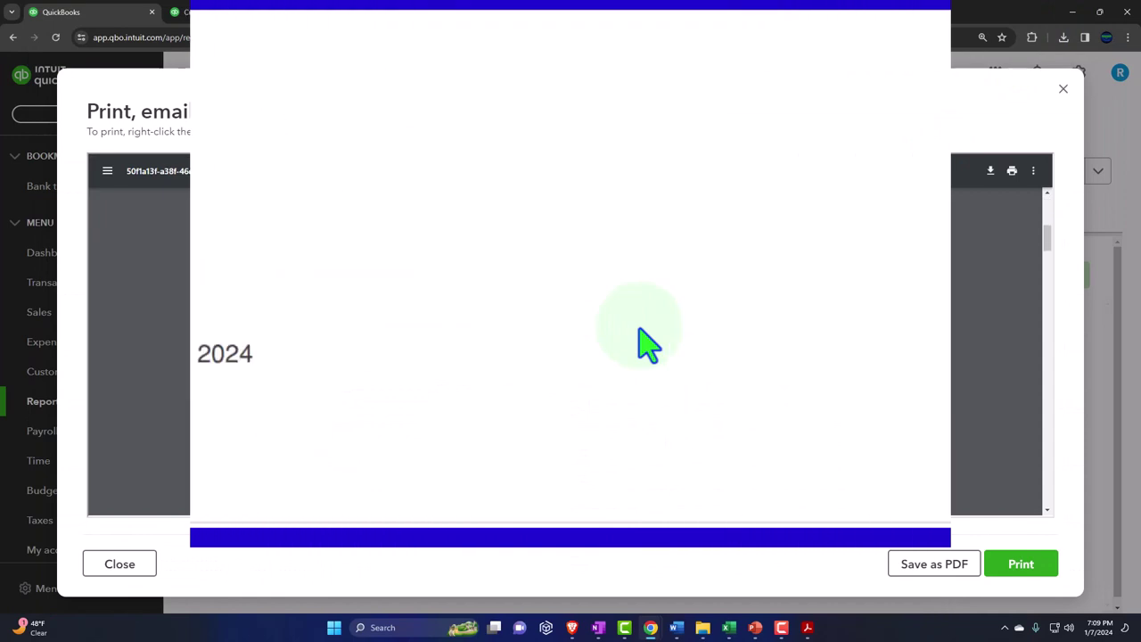
Step: Examine the Profit and Loss and Balance Sheet pages of the Company Overview management report, and close the preview
scroll(649, 346, "down", 5)
scroll(648, 346, "down", 10)
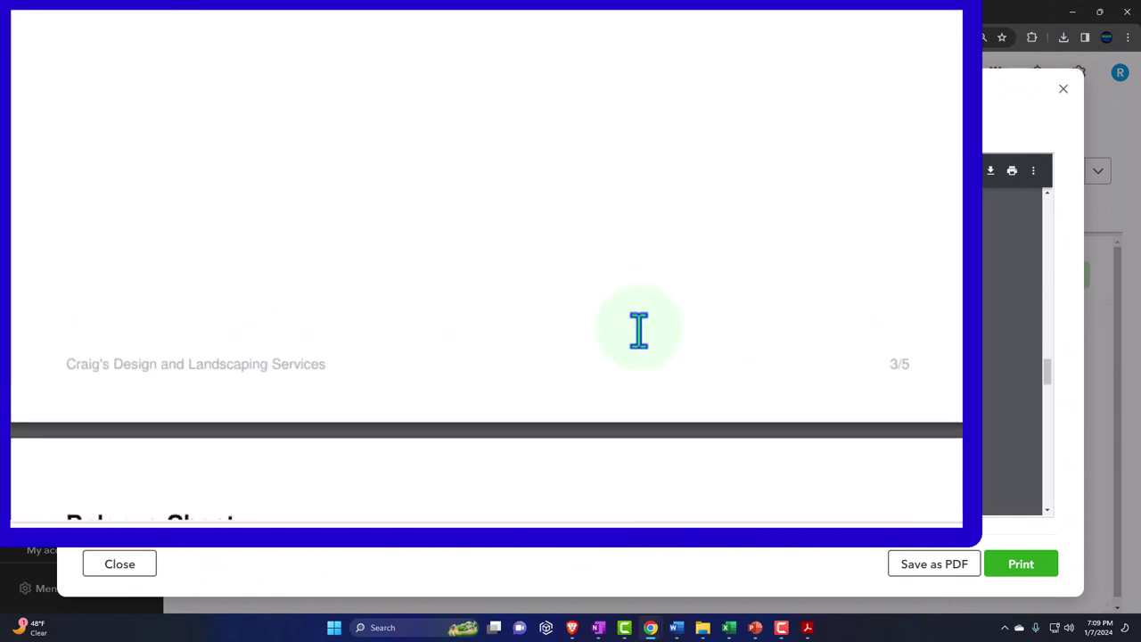
scroll(638, 330, "up", 2)
scroll(647, 344, "down", 2)
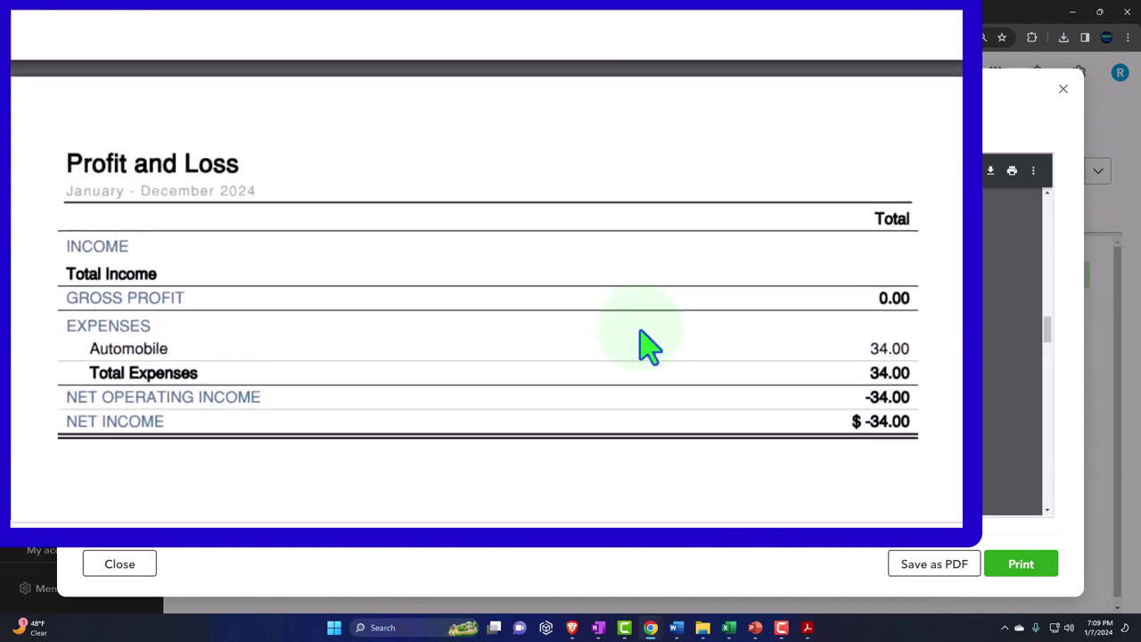
scroll(649, 346, "down", 3)
scroll(648, 346, "down", 10)
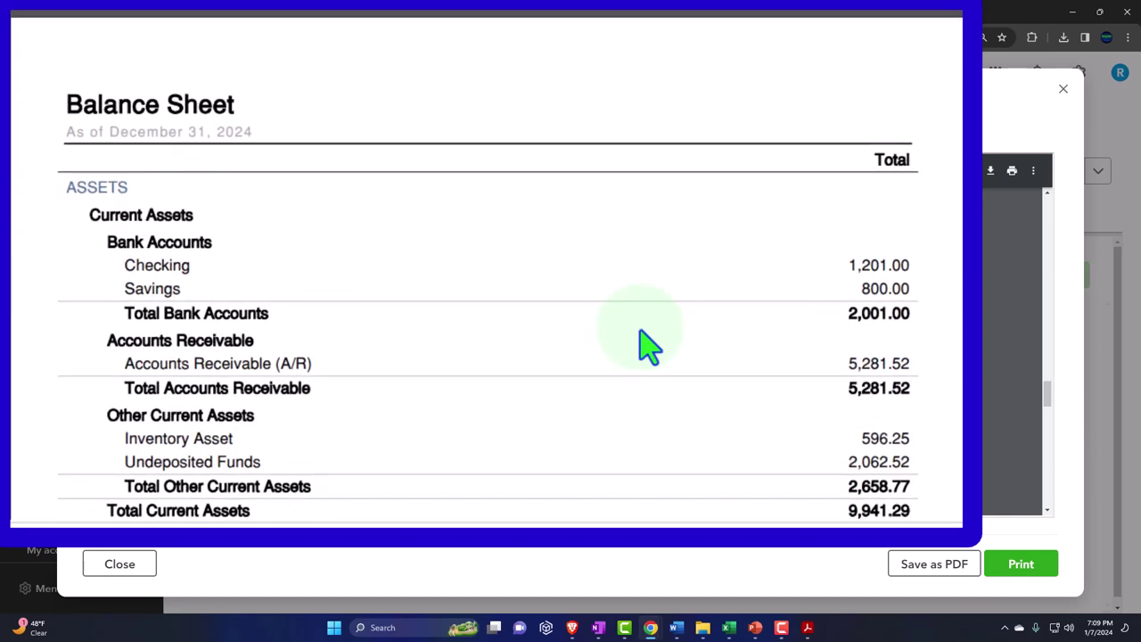
scroll(648, 346, "down", 12)
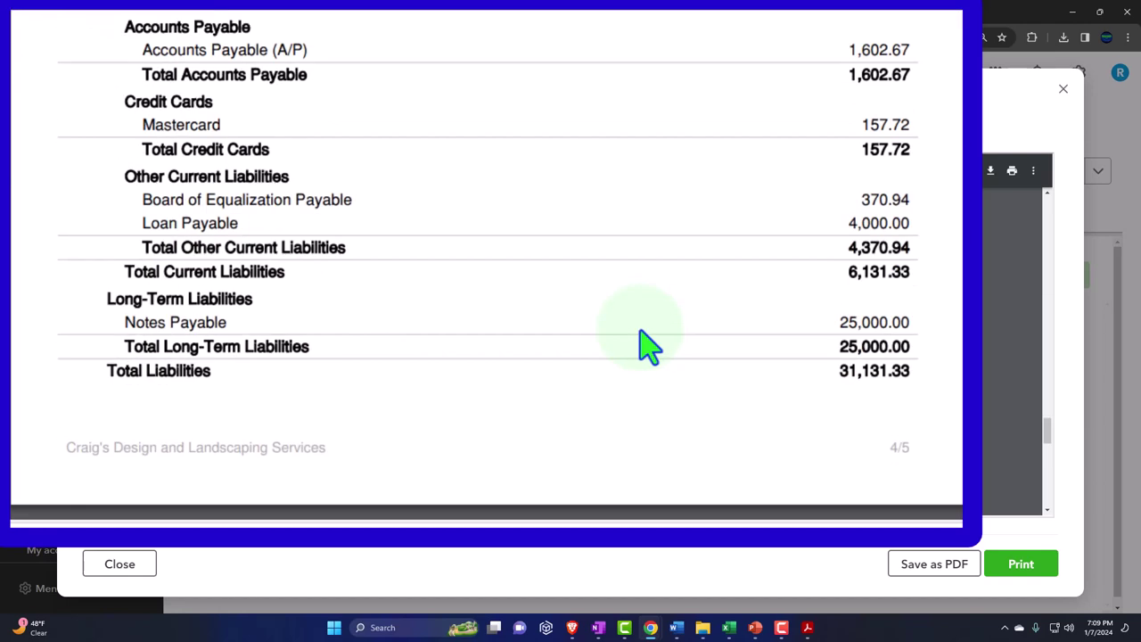
scroll(648, 346, "down", 3)
scroll(649, 346, "up", 8)
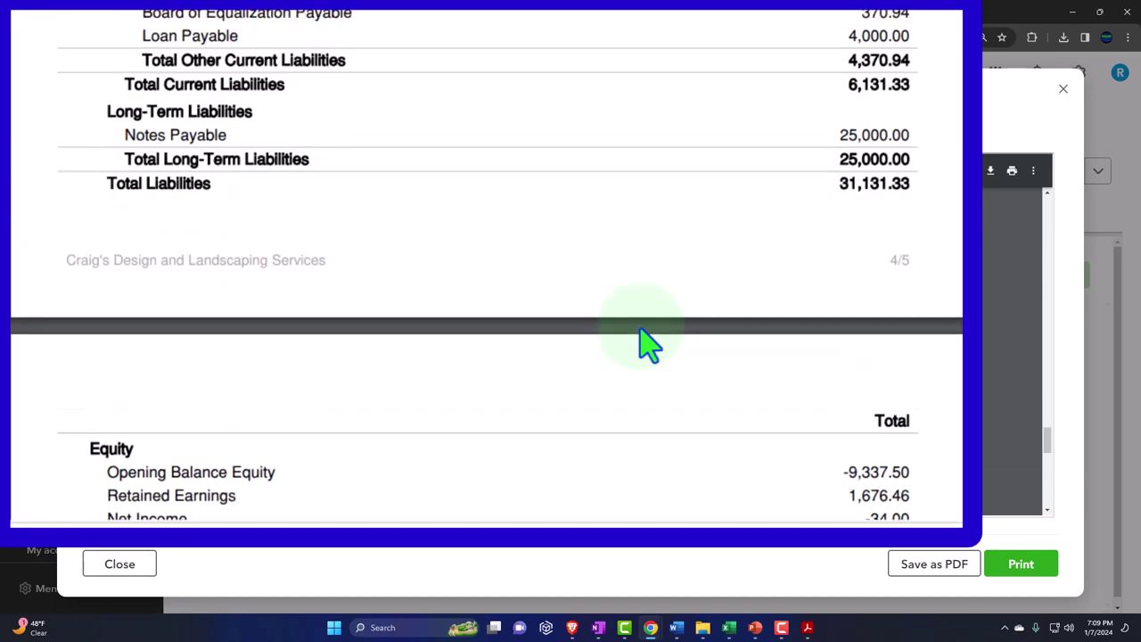
scroll(649, 346, "up", 10)
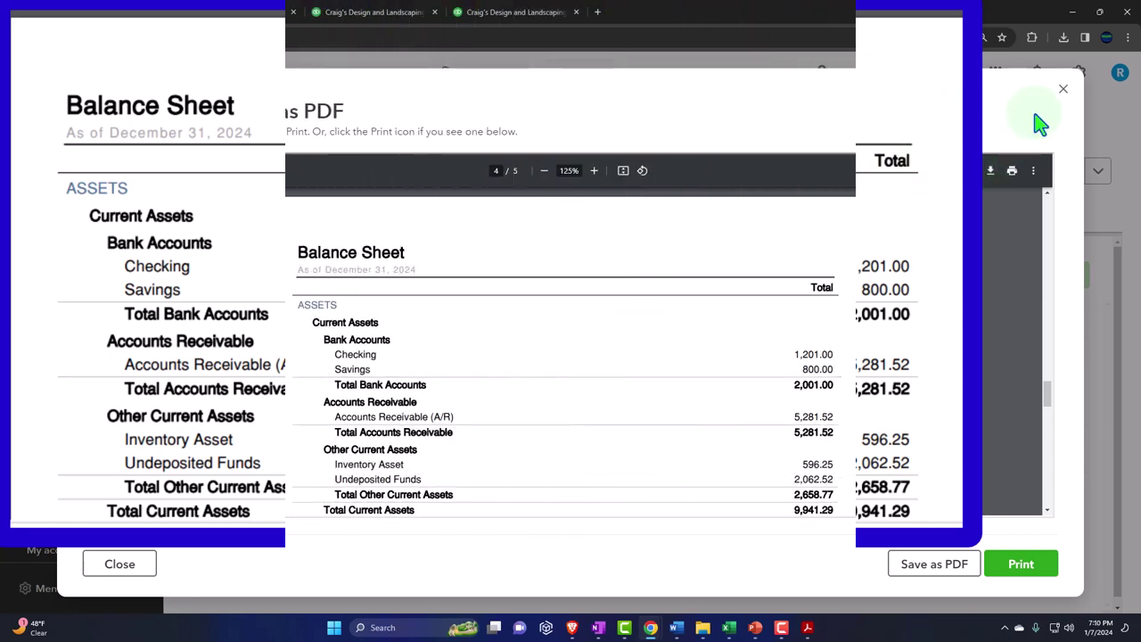
left_click(1062, 91)
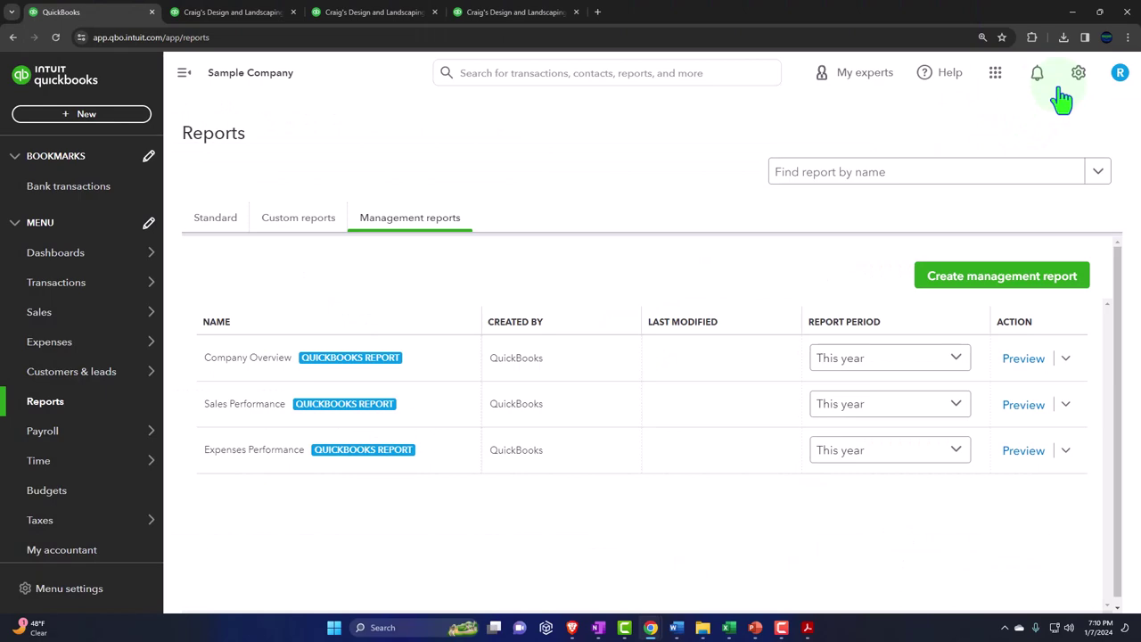
Step: Switch back to the month-end workbook in Excel, showing the Income Statement by Qt sheet
left_click(575, 373)
left_click(675, 497)
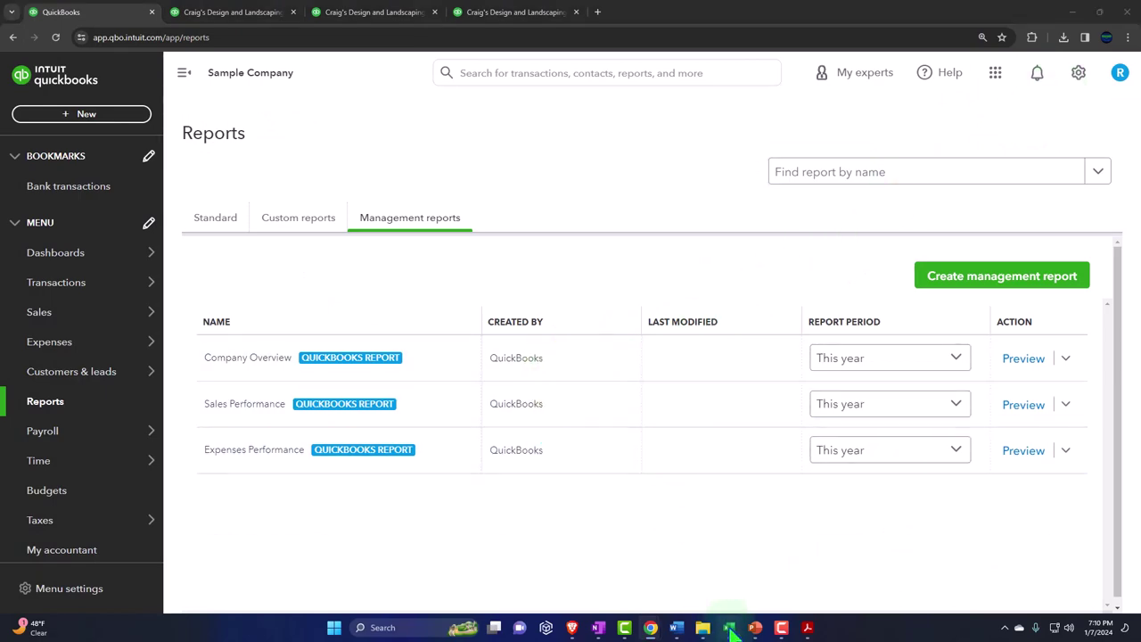
left_click(730, 628)
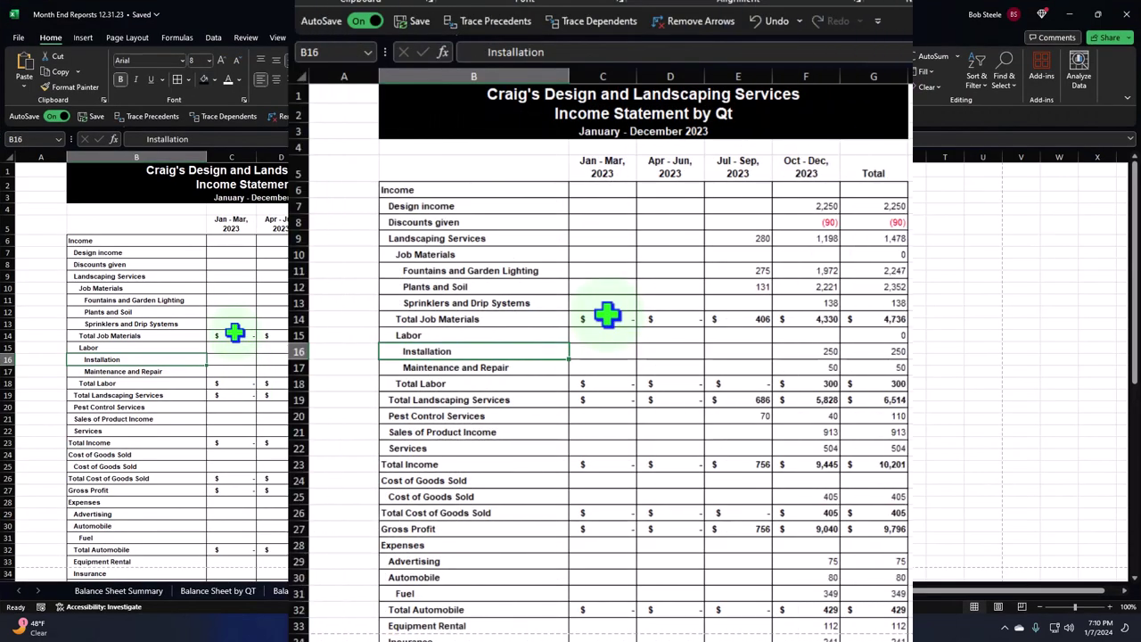